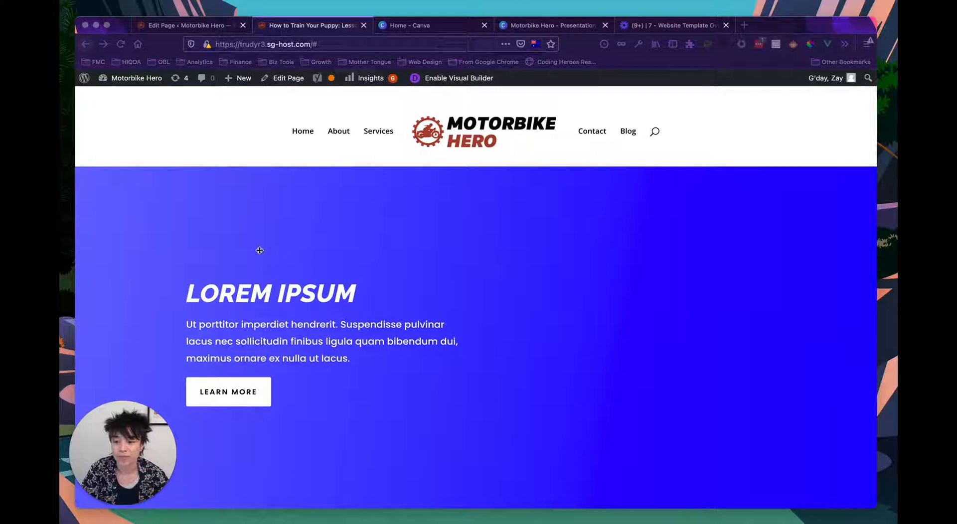
Enable the Visual Builder on the live Motorbike Hero home page
scroll(269, 244, "down", 2)
scroll(332, 229, "up", 2)
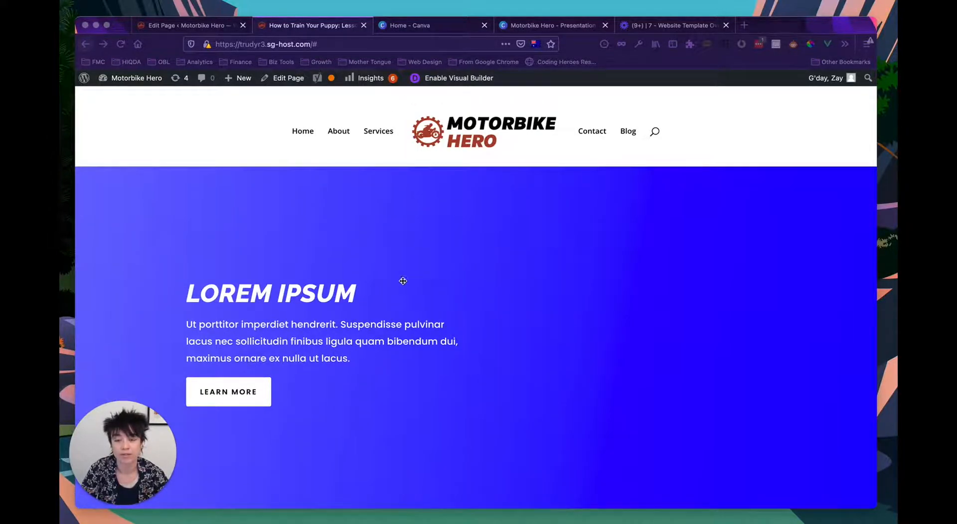
scroll(384, 212, "down", 1)
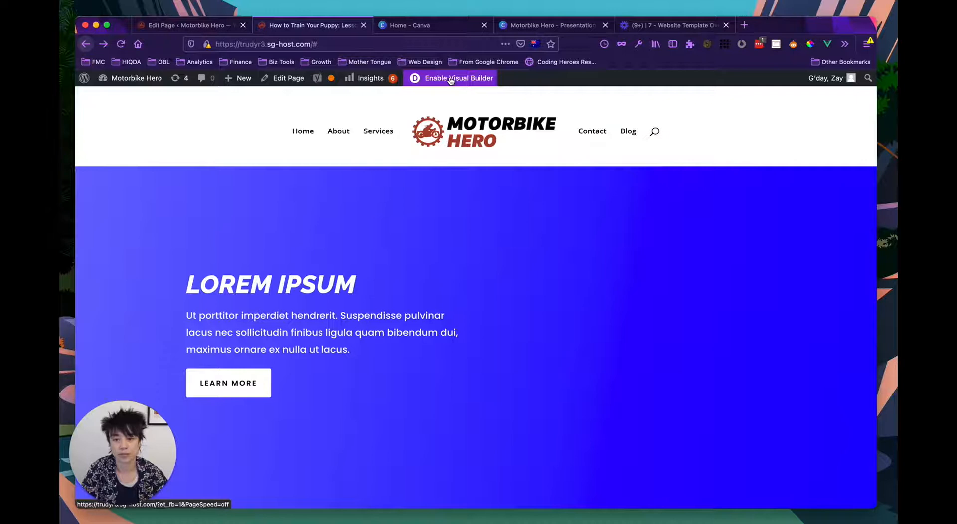
scroll(420, 212, "down", 3)
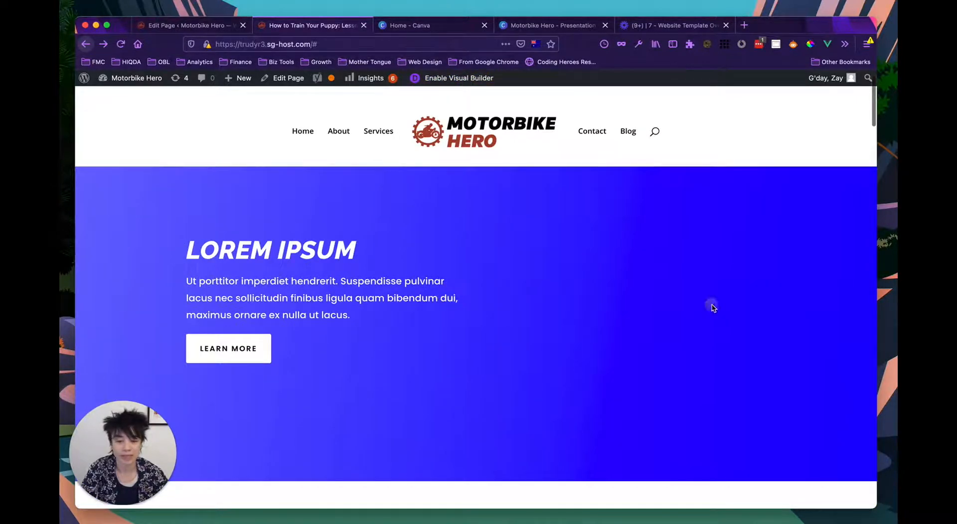
scroll(626, 284, "up", 3)
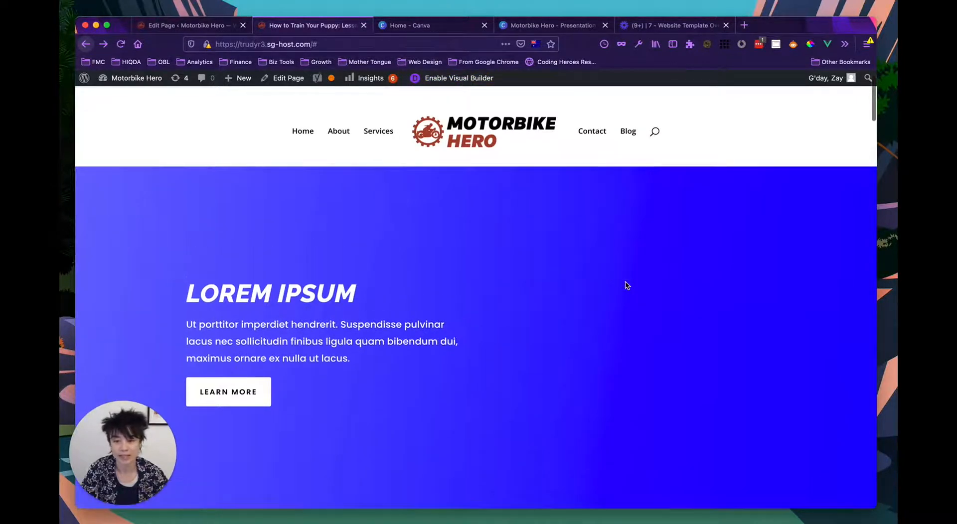
left_click(438, 79)
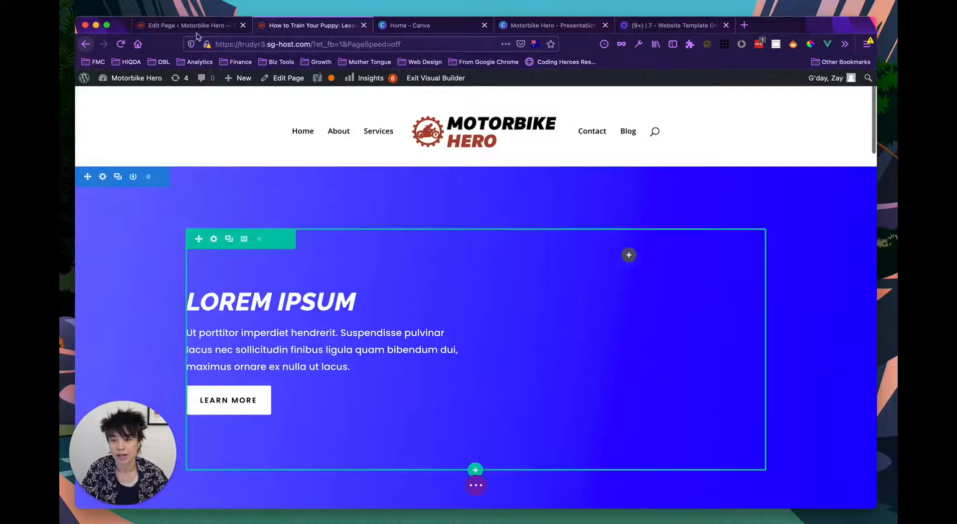
Switch to the Home page's WordPress edit screen and start building it on the front end
left_click(169, 26)
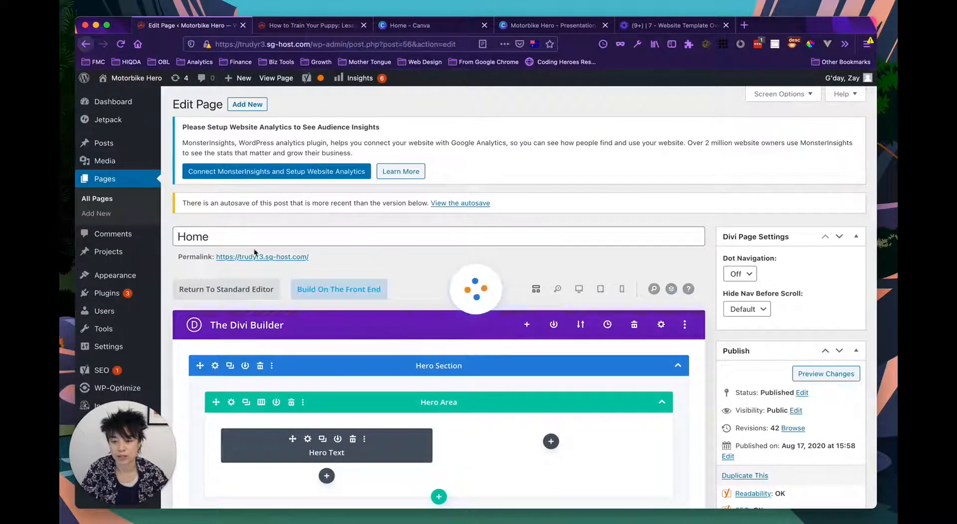
scroll(259, 259, "down", 5)
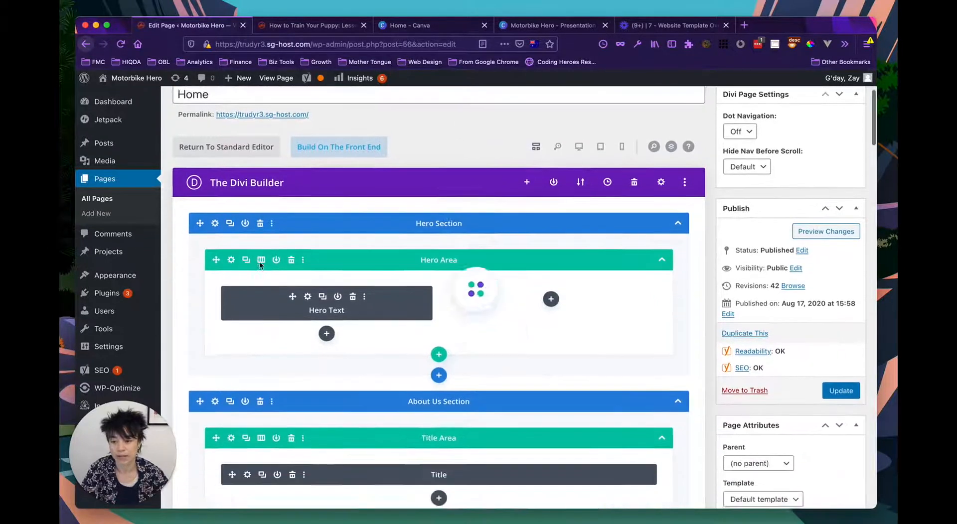
scroll(259, 263, "up", 5)
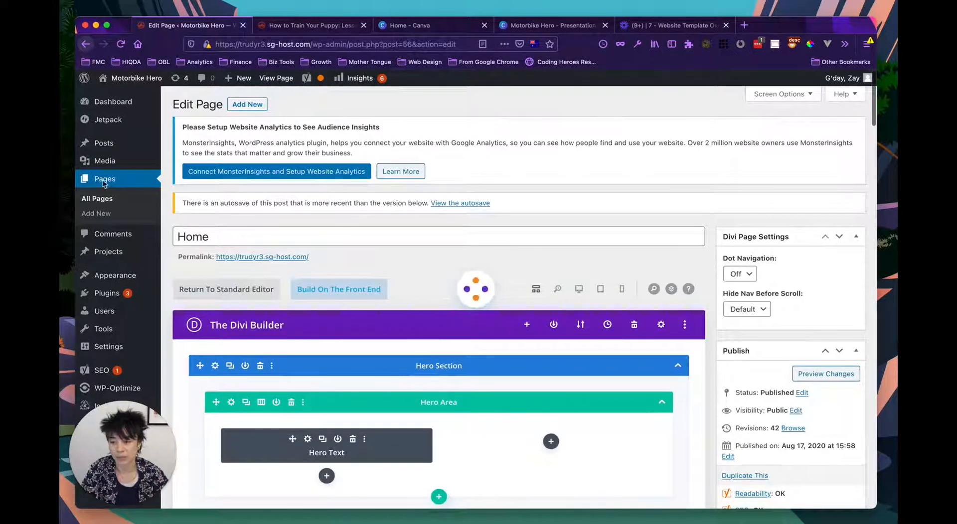
scroll(194, 243, "down", 3)
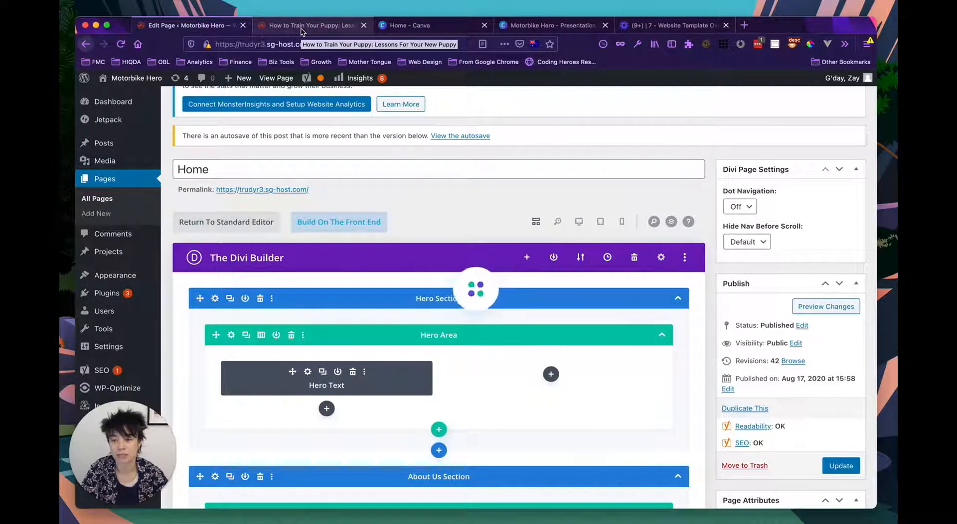
left_click(347, 224)
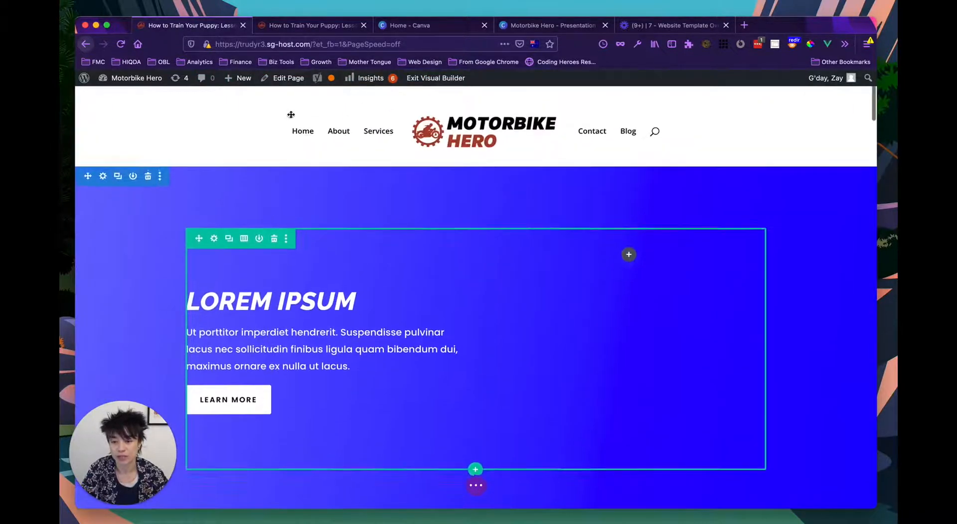
Exit the Visual Builder in the other home page tab and look through the live page
left_click(324, 25)
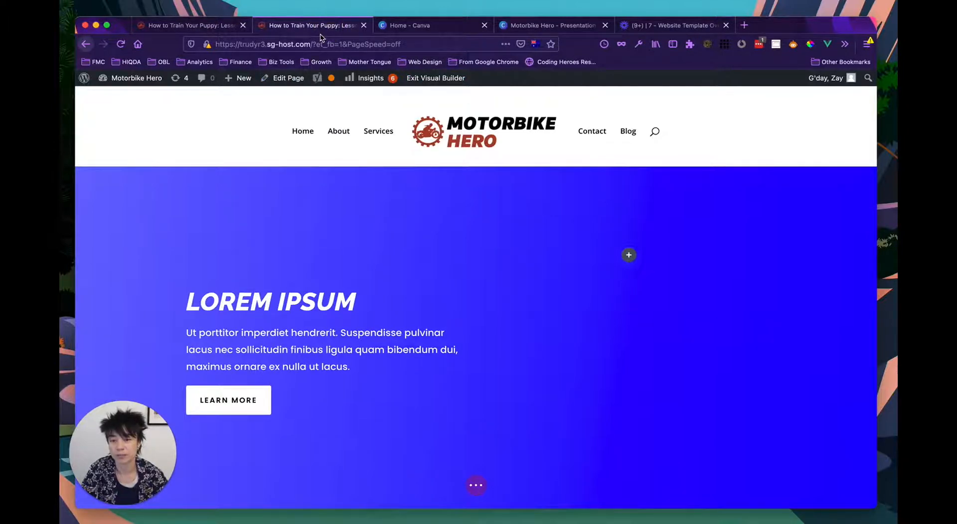
left_click(435, 77)
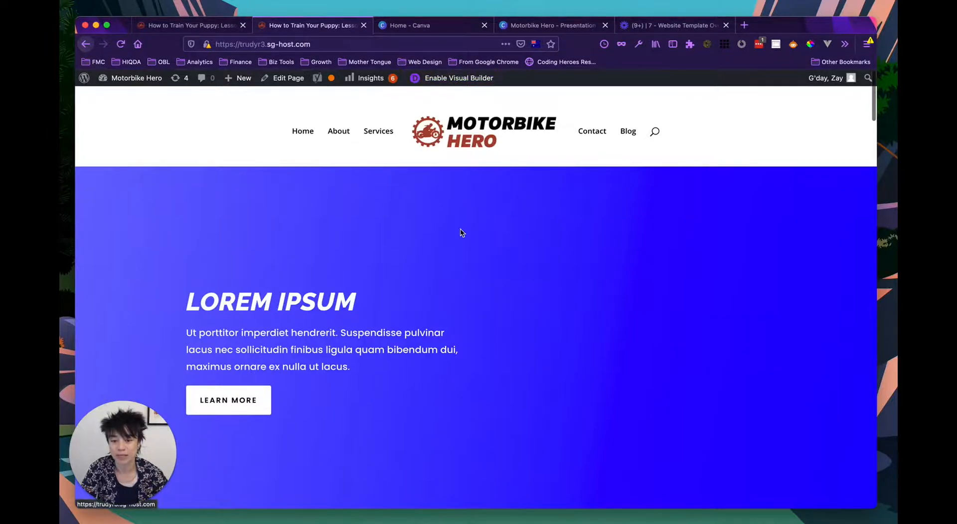
scroll(459, 228, "down", 5)
scroll(460, 232, "down", 3)
scroll(419, 214, "up", 10)
left_click(445, 354)
triple_click(604, 380)
left_click(507, 321)
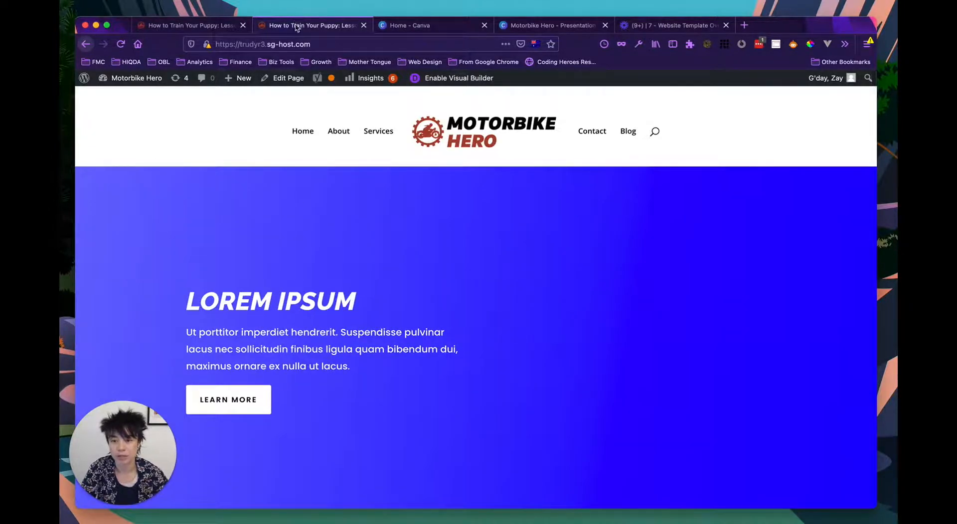
Return to the tab with the Visual Builder and examine the hero's section, row and module controls
key("ctrl+shift+Tab")
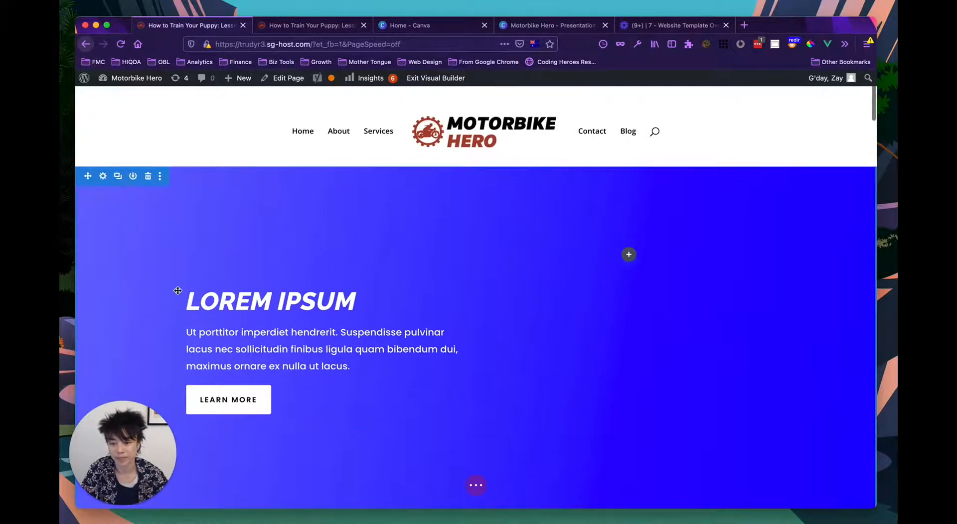
scroll(320, 348, "down", 5)
scroll(469, 294, "up", 5)
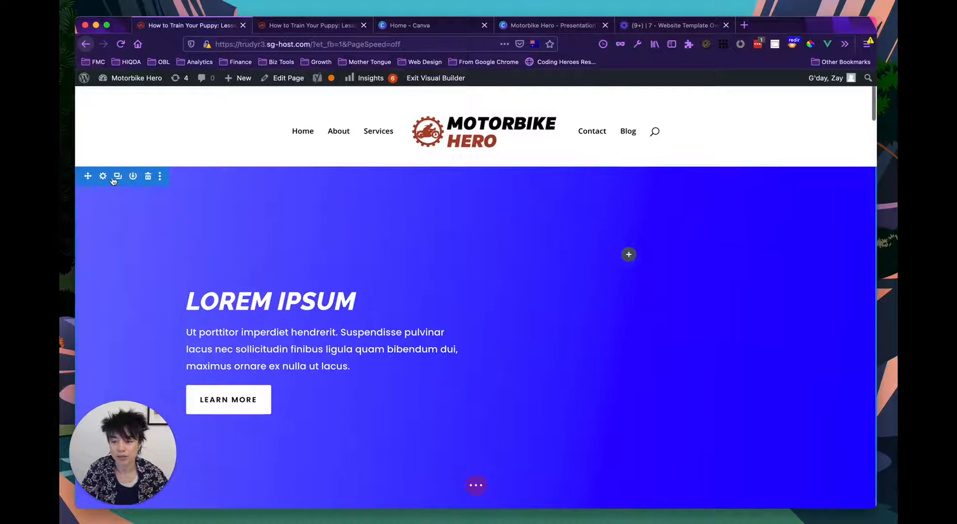
scroll(131, 219, "down", 2)
scroll(130, 219, "up", 2)
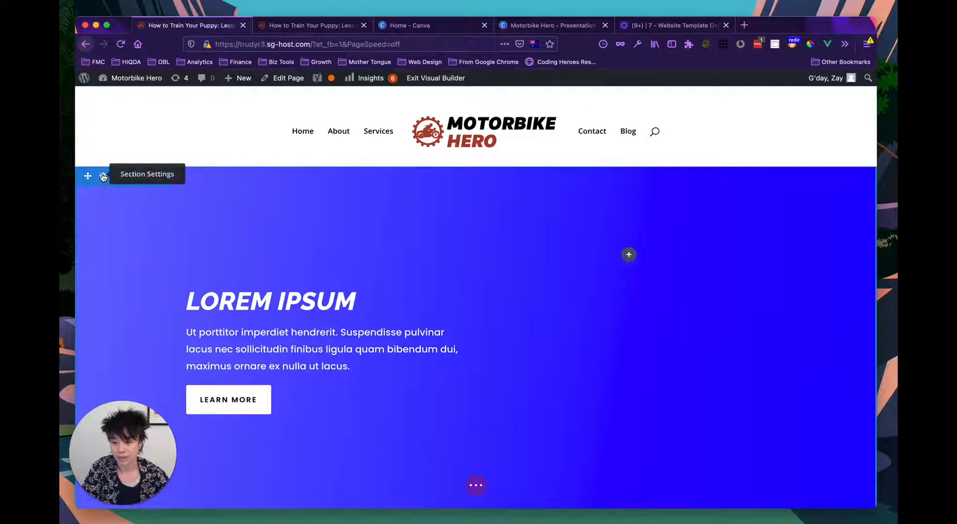
mouse_move(234, 297)
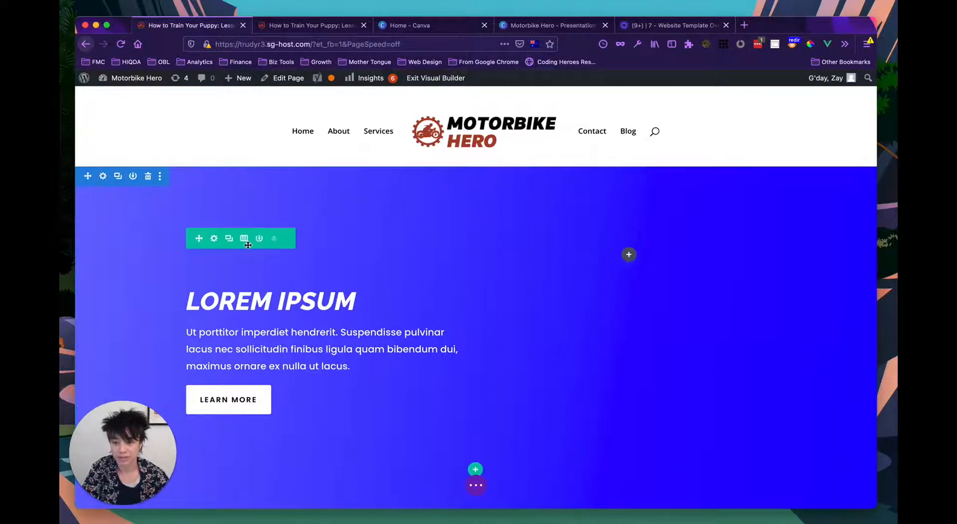
mouse_move(288, 318)
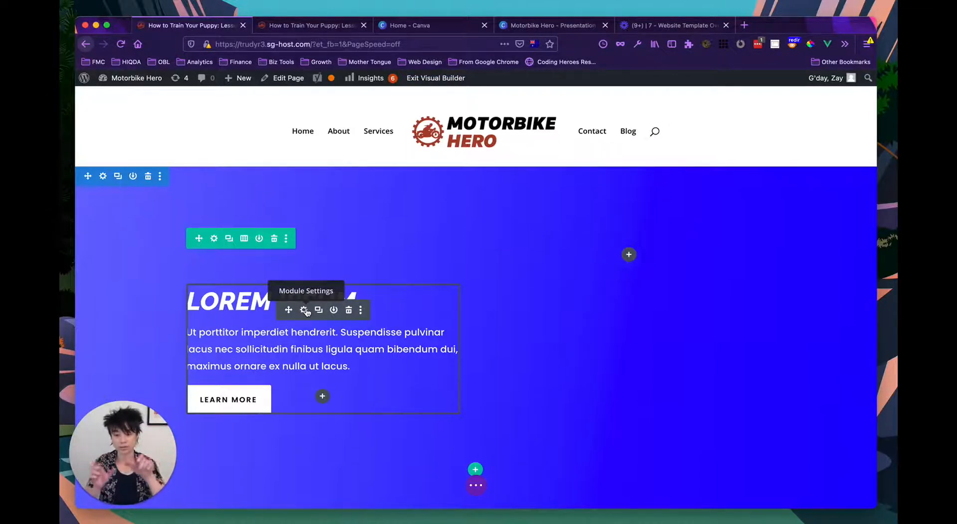
Examine the column layouts available for the hero row and close the chooser without picking one
left_click(242, 239)
scroll(221, 401, "down", 2)
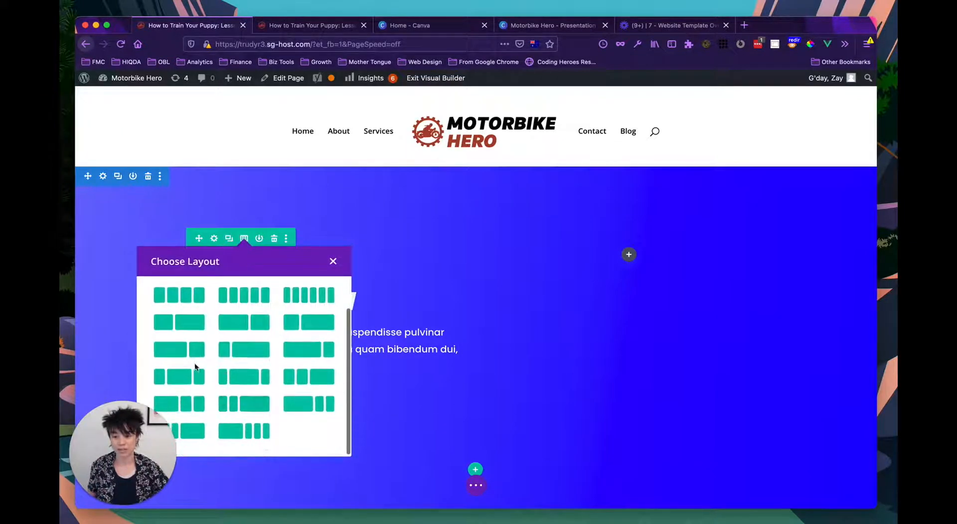
scroll(203, 332, "up", 2)
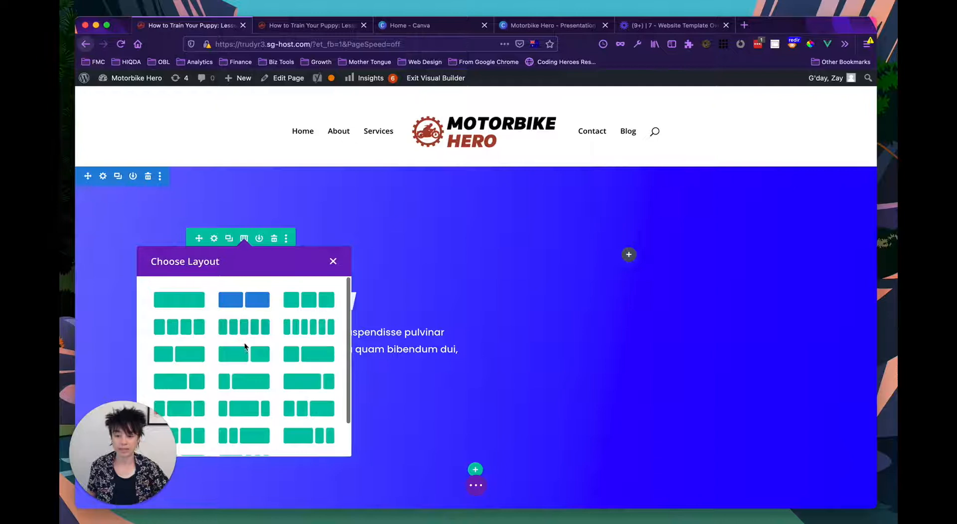
left_click(244, 238)
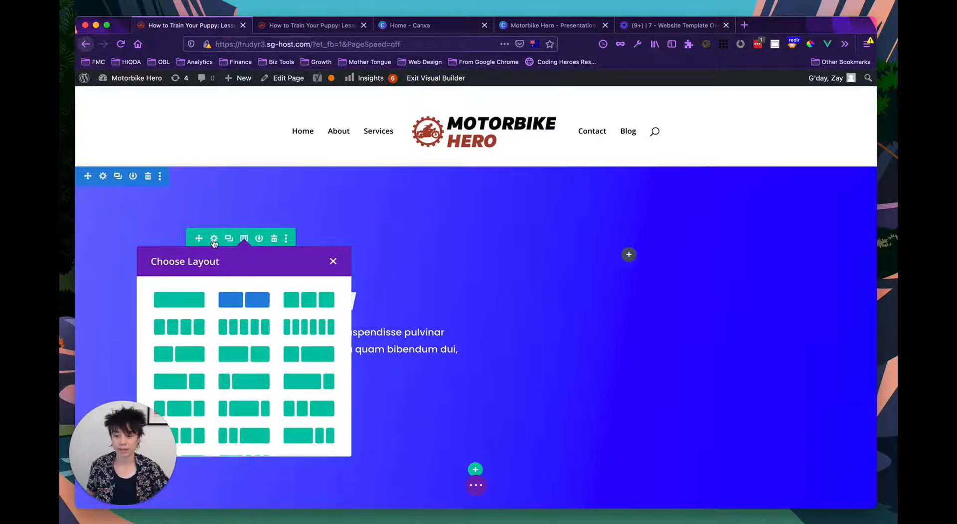
left_click(219, 209)
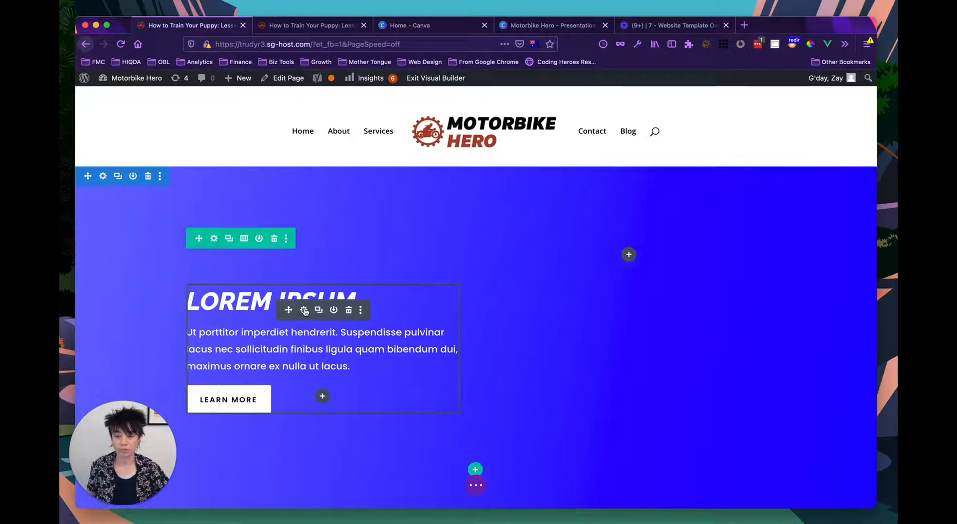
Browse the module types that can be inserted in the hero row's empty column and close the list
left_click(629, 256)
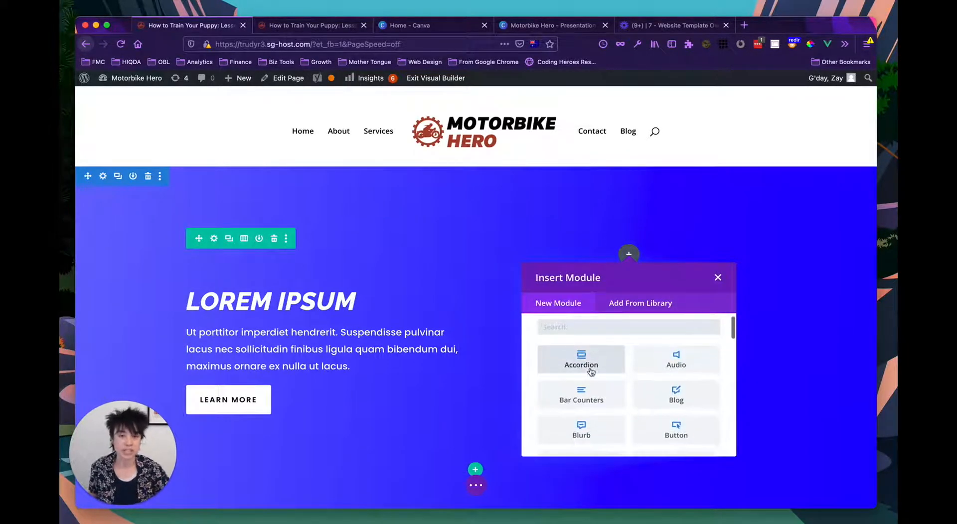
scroll(611, 378, "down", 5)
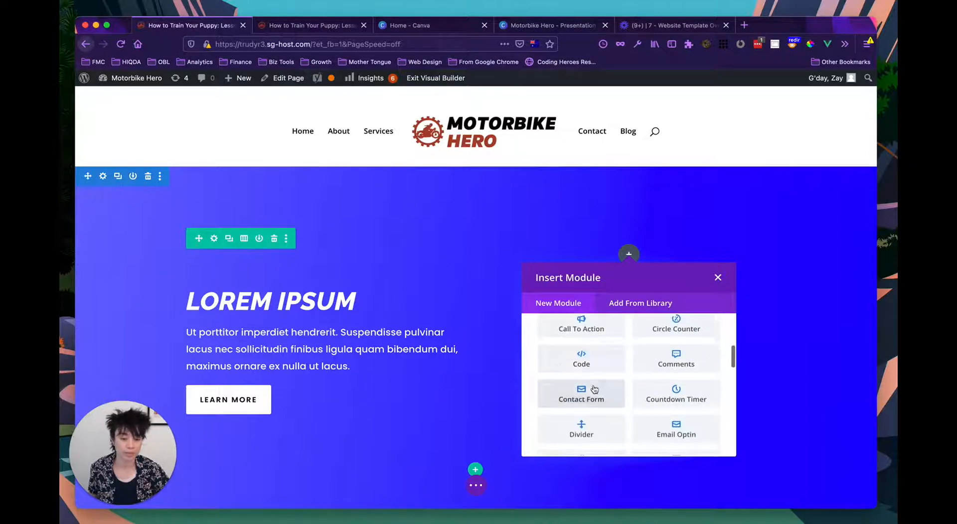
scroll(578, 369, "down", 2)
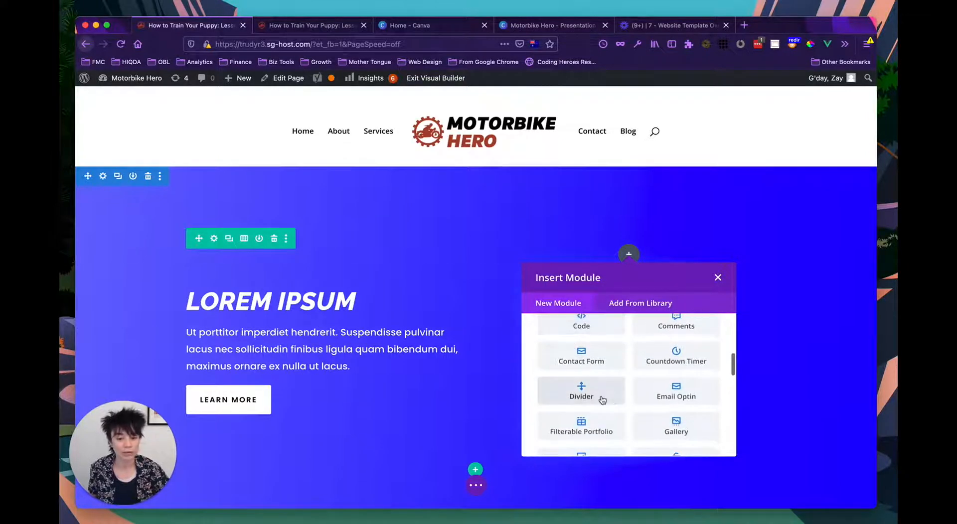
scroll(600, 385, "down", 6)
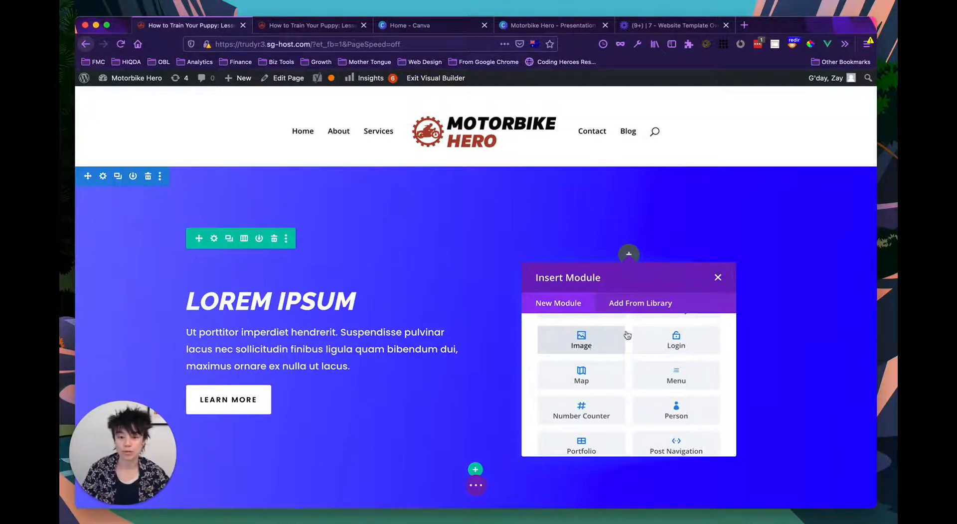
left_click(718, 279)
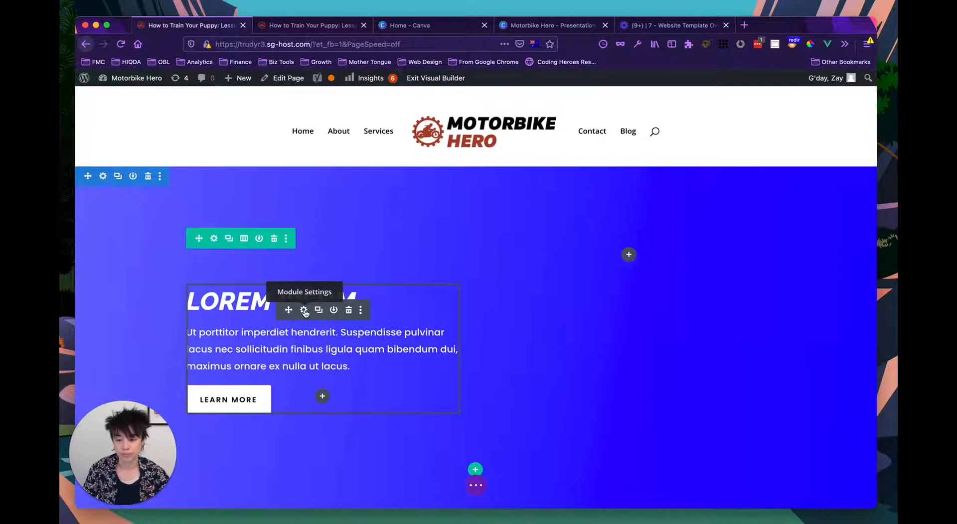
Review the title, button and body fields in the hero text module's Call To Action settings and save them
left_click(303, 311)
scroll(294, 310, "down", 1)
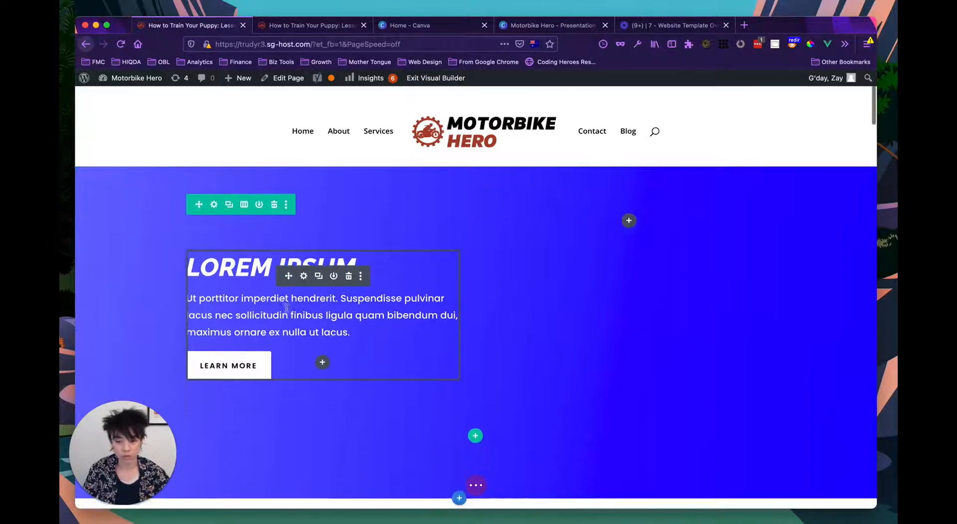
left_click(304, 283)
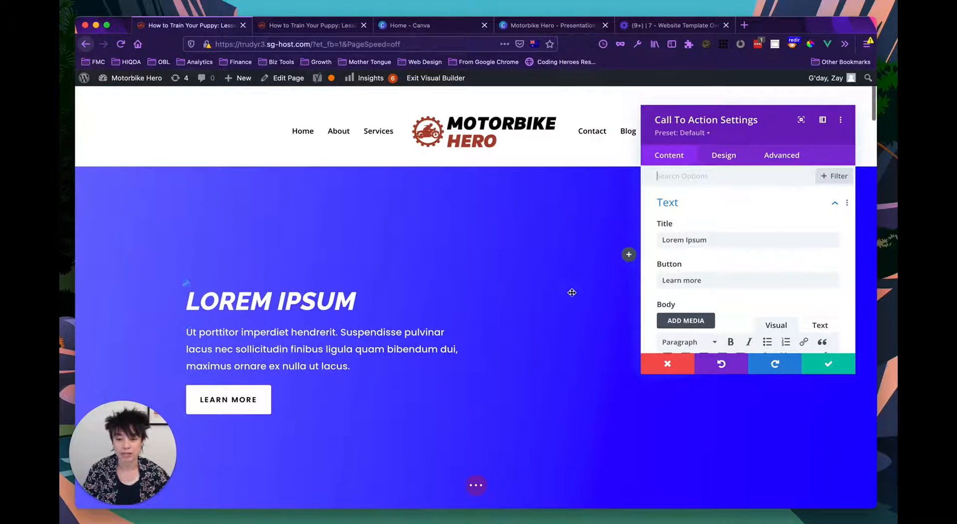
scroll(743, 289, "down", 4)
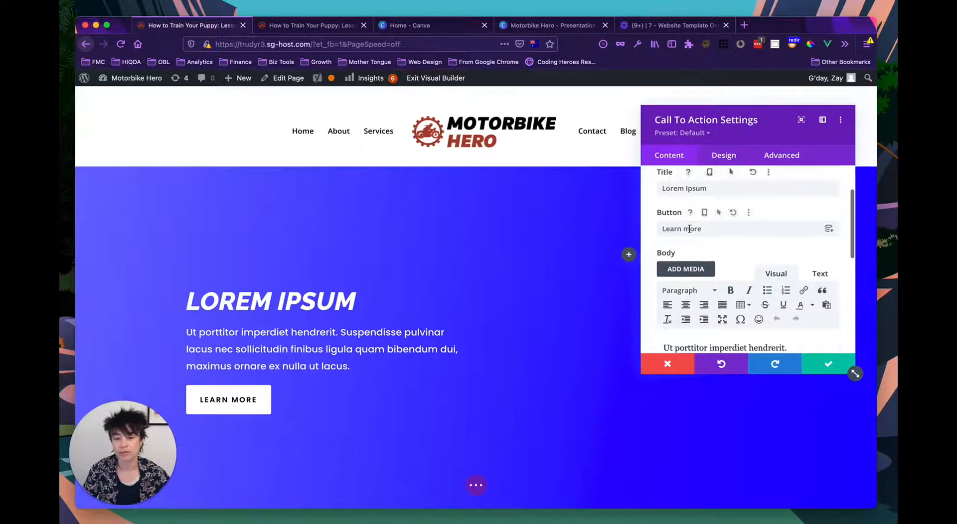
scroll(690, 232, "down", 2)
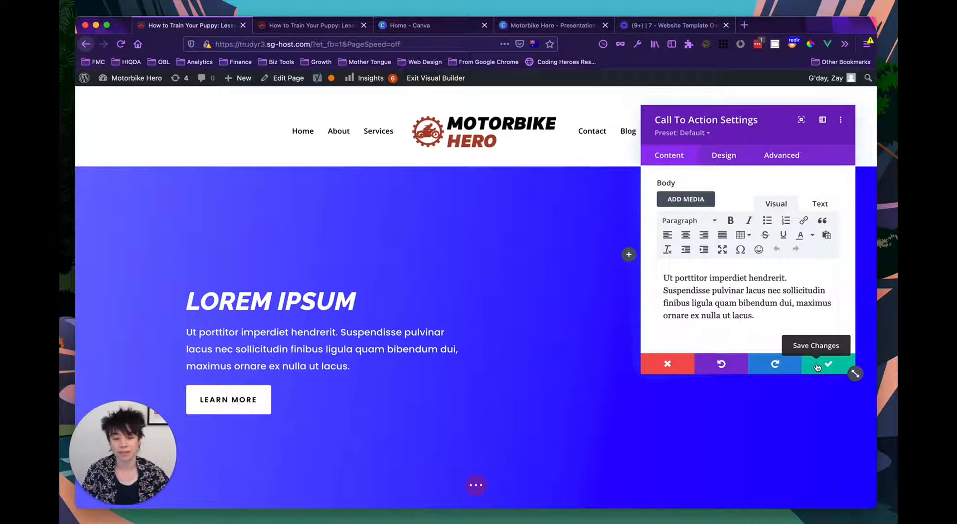
left_click(817, 368)
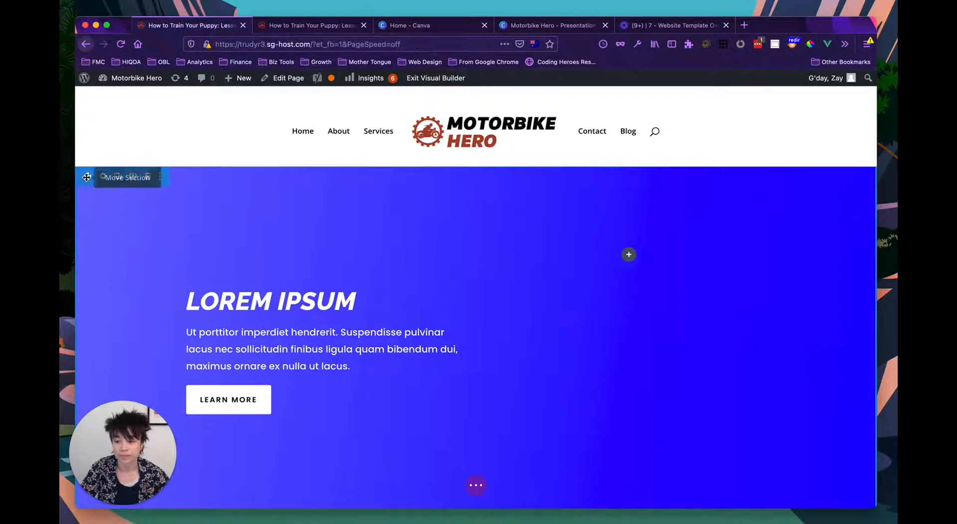
Examine the move and duplicate controls of the hero section, its row and its text module
left_click_drag(87, 177, 141, 218)
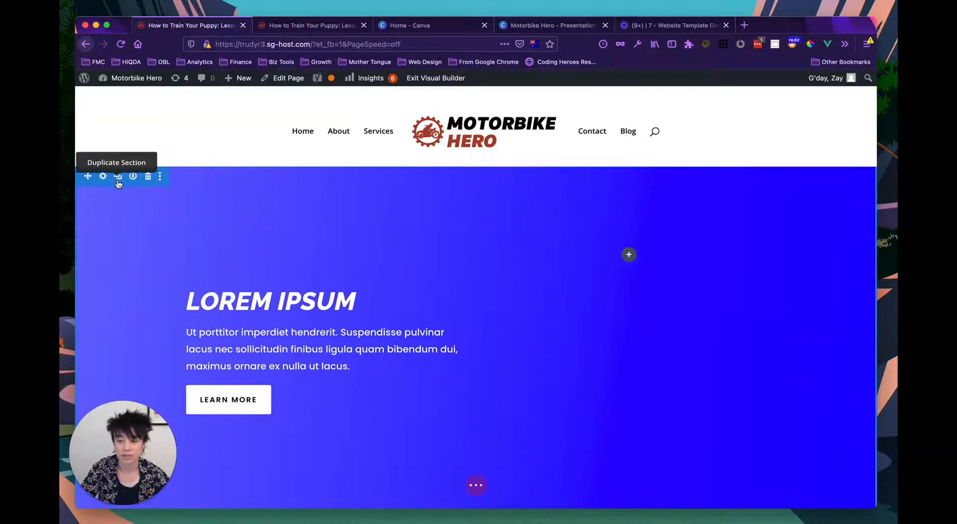
mouse_move(224, 269)
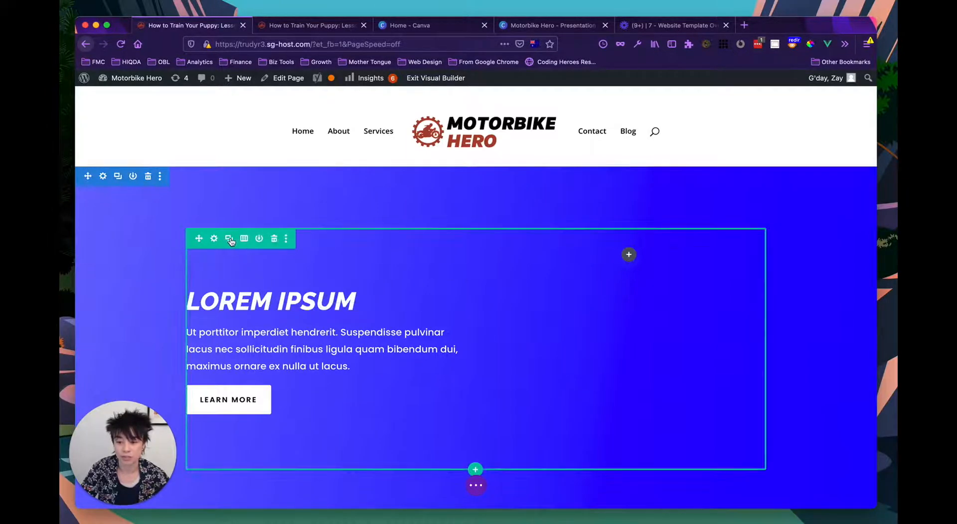
mouse_move(297, 294)
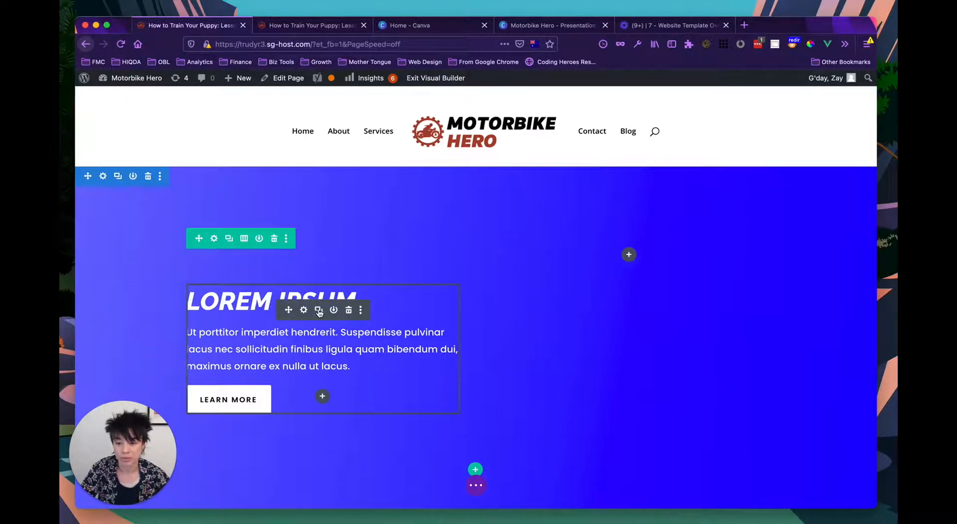
Duplicate the hero section and compare the copy with the original above it
left_click(118, 177)
scroll(204, 289, "down", 5)
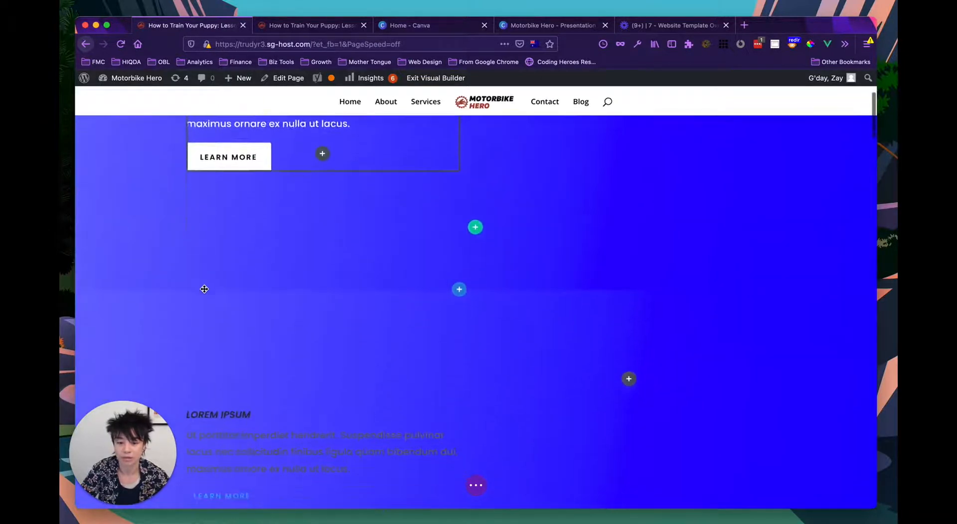
scroll(204, 289, "down", 4)
scroll(196, 291, "up", 2)
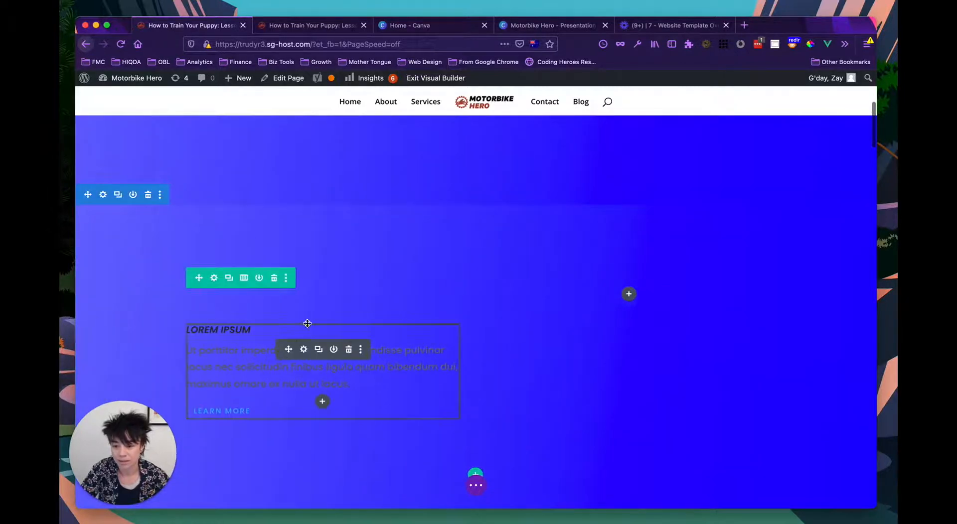
scroll(358, 312, "down", 3)
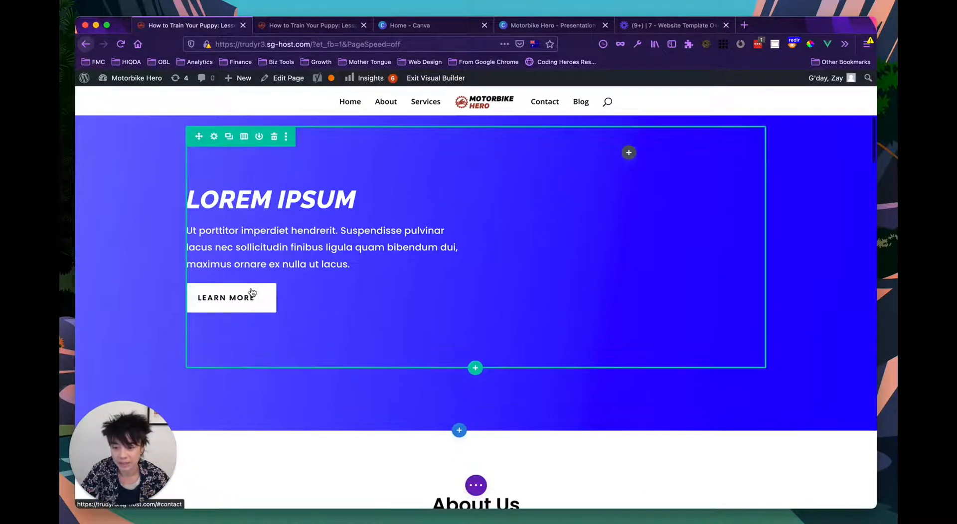
scroll(251, 293, "up", 2)
scroll(128, 297, "up", 2)
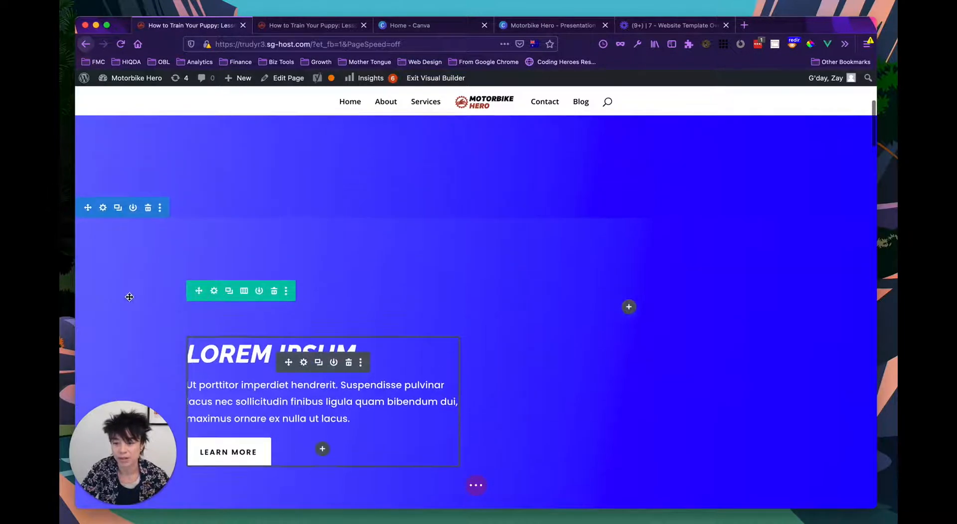
scroll(149, 243, "down", 3)
scroll(149, 243, "down", 2)
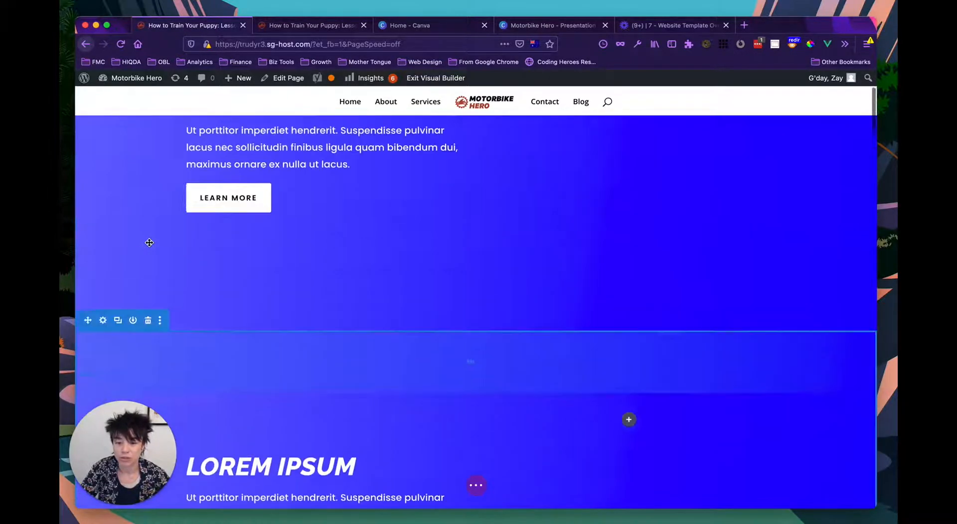
scroll(149, 242, "up", 5)
scroll(149, 242, "down", 6)
Delete the duplicated hero section below the original
mouse_move(124, 251)
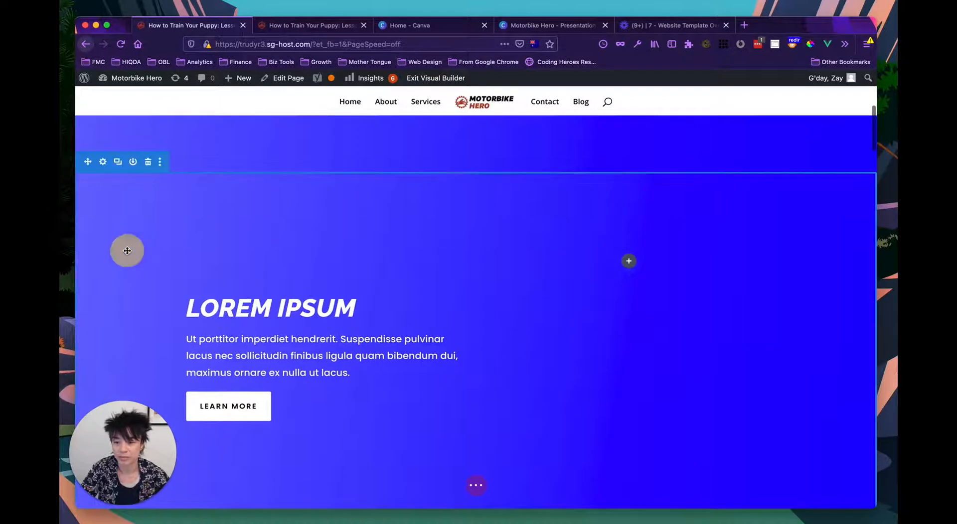
left_click(147, 162)
scroll(155, 200, "up", 5)
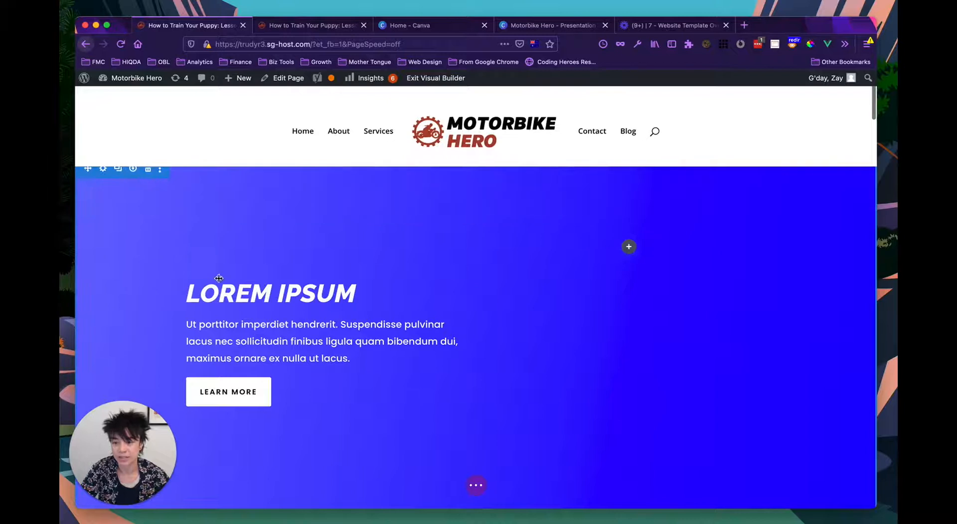
Examine the hero section's save-to-library control and its additional options, and close the options without choosing one
mouse_move(150, 183)
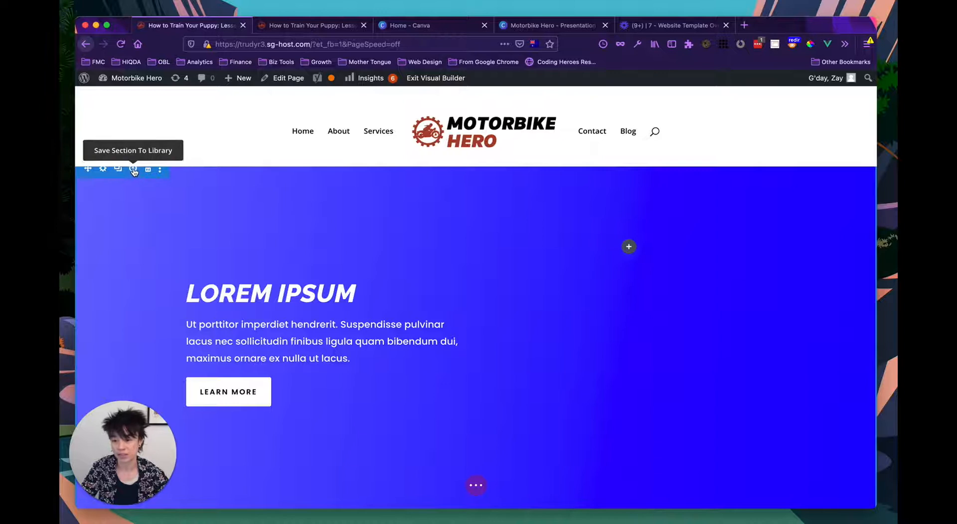
left_click(160, 170)
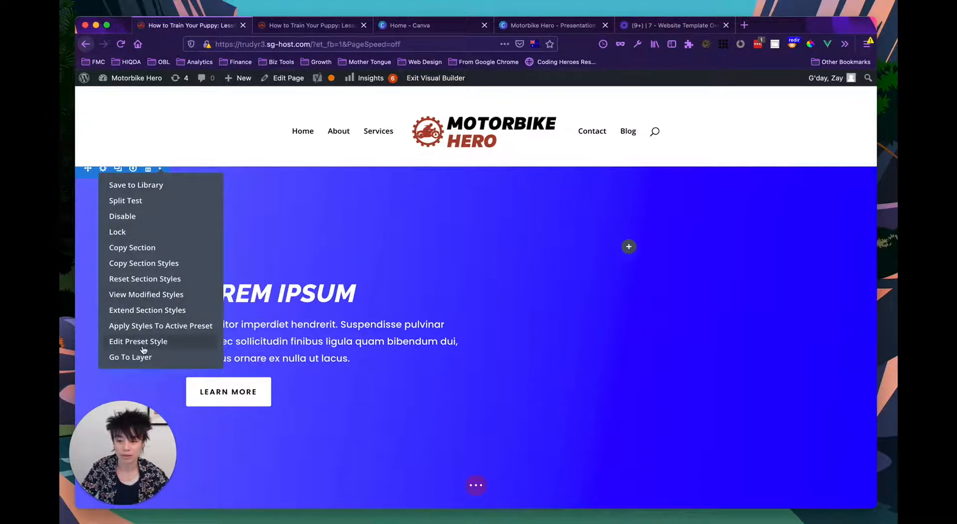
left_click(299, 244)
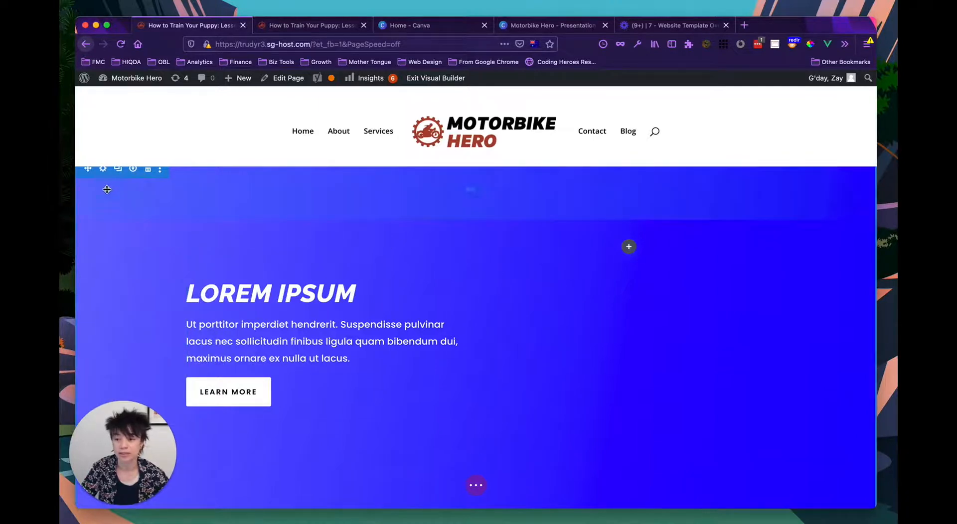
Open the hero section's settings and examine its Content, Design and Advanced option groups
left_click(103, 170)
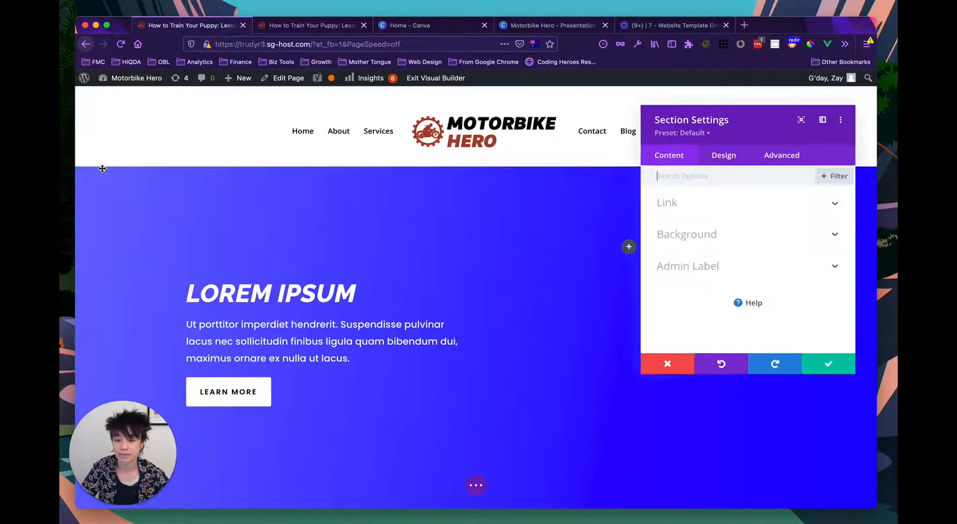
left_click_drag(737, 122, 721, 143)
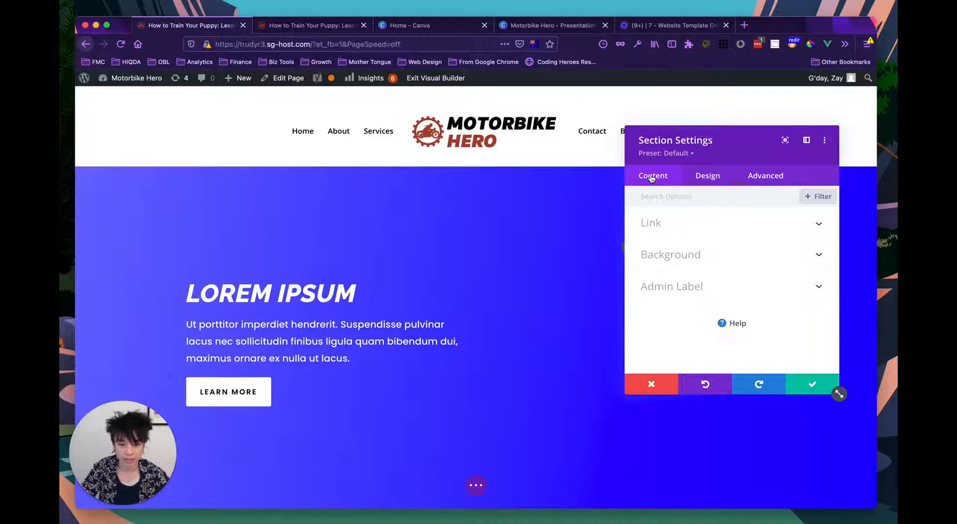
left_click(704, 178)
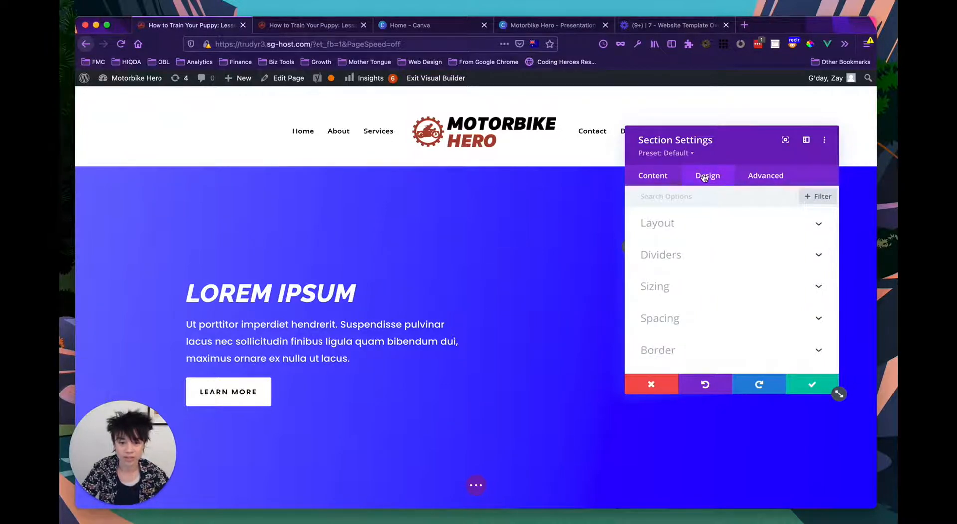
left_click(762, 178)
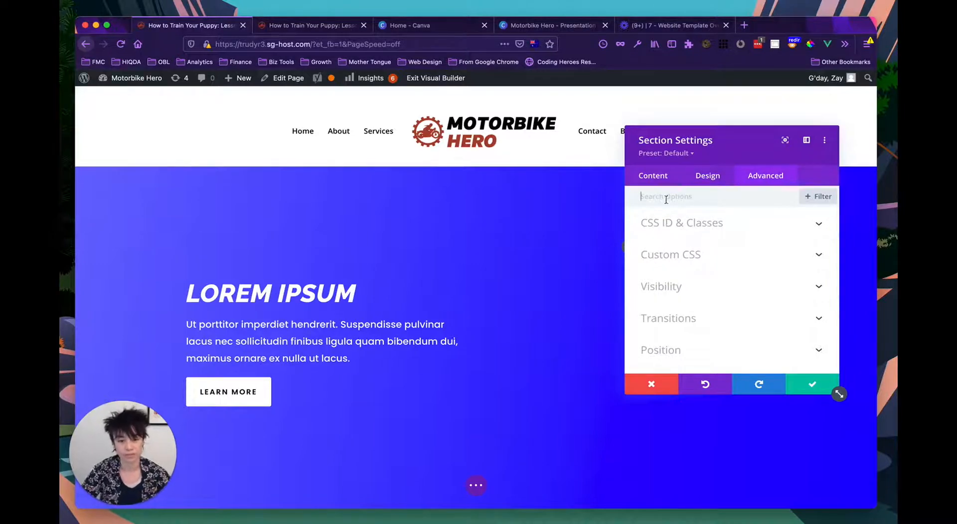
left_click(656, 180)
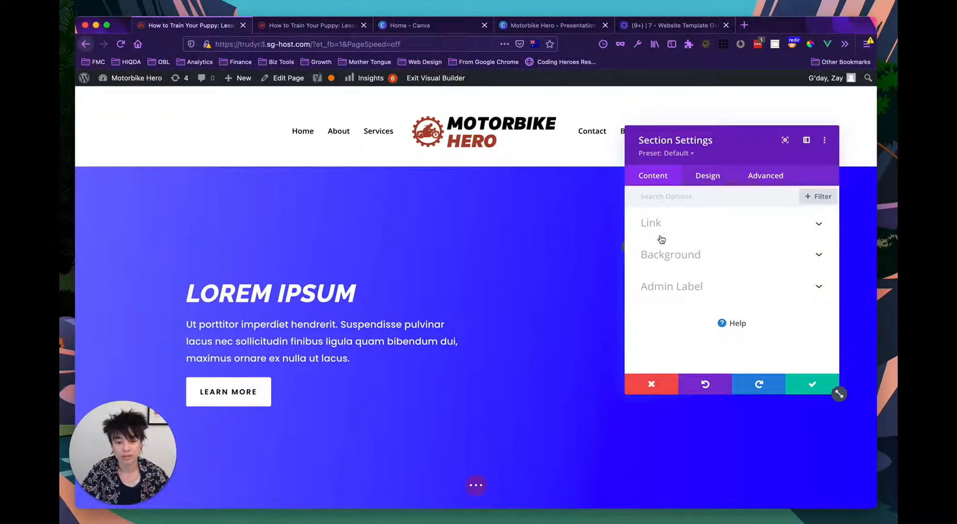
Set the first colour of the hero section's background gradient to the saved red #a94432
left_click(698, 255)
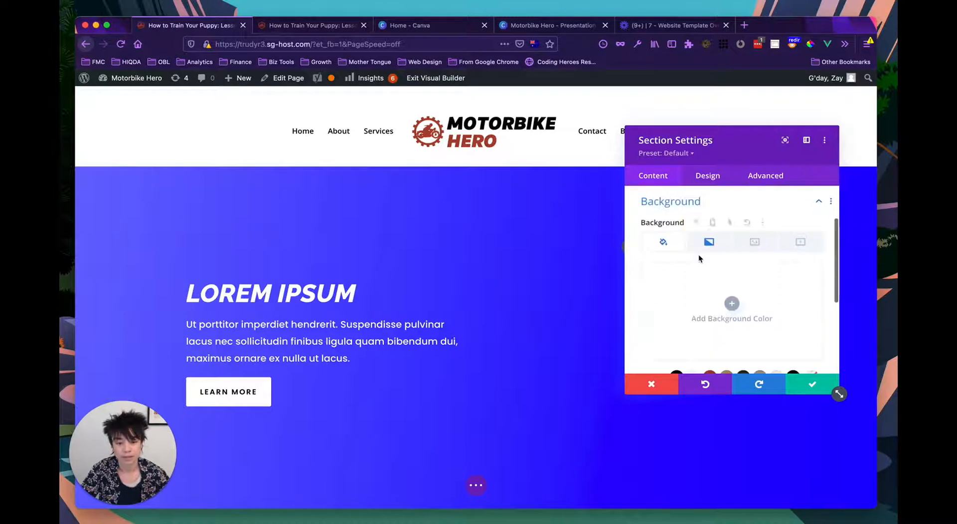
scroll(653, 256, "down", 1)
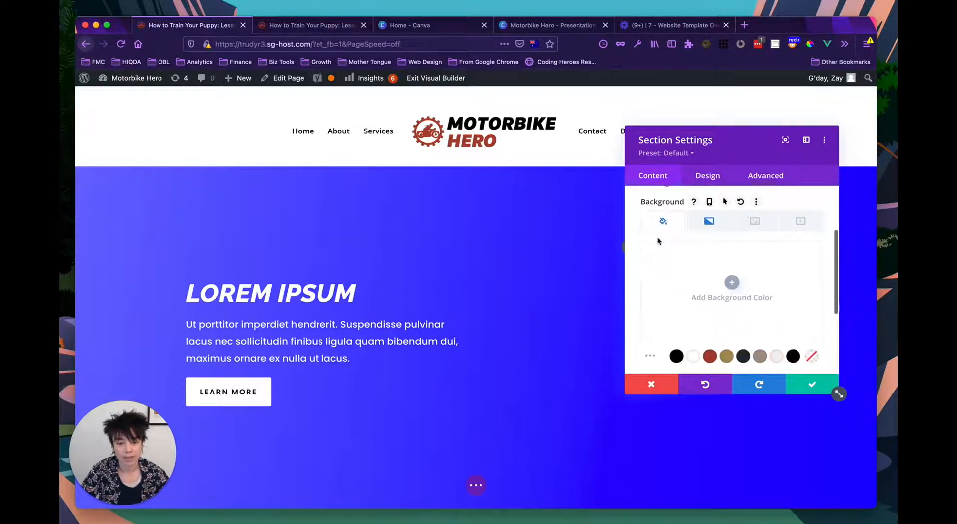
scroll(656, 224, "up", 1)
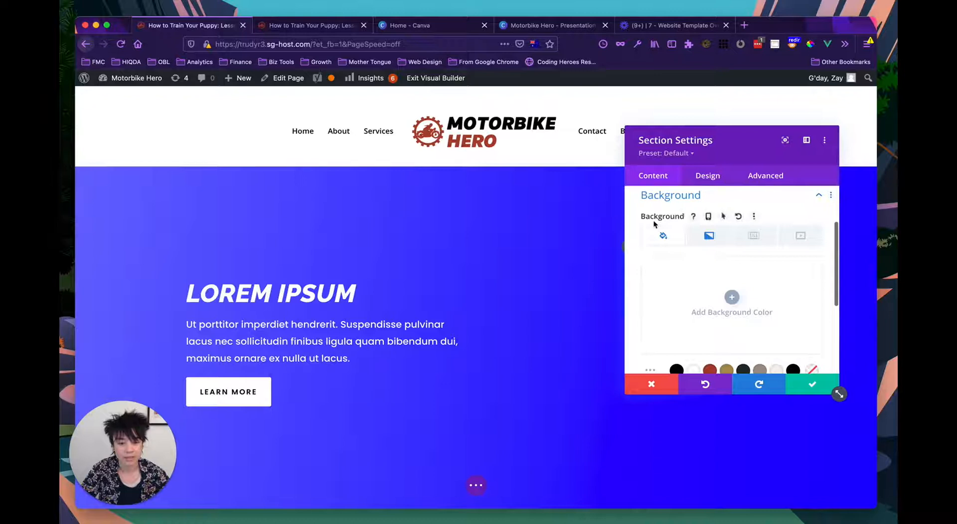
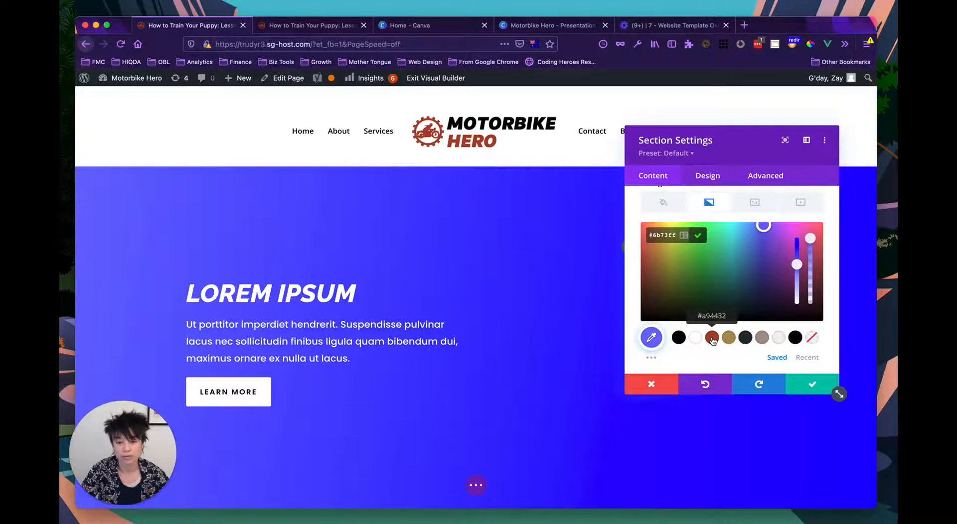
left_click(713, 341)
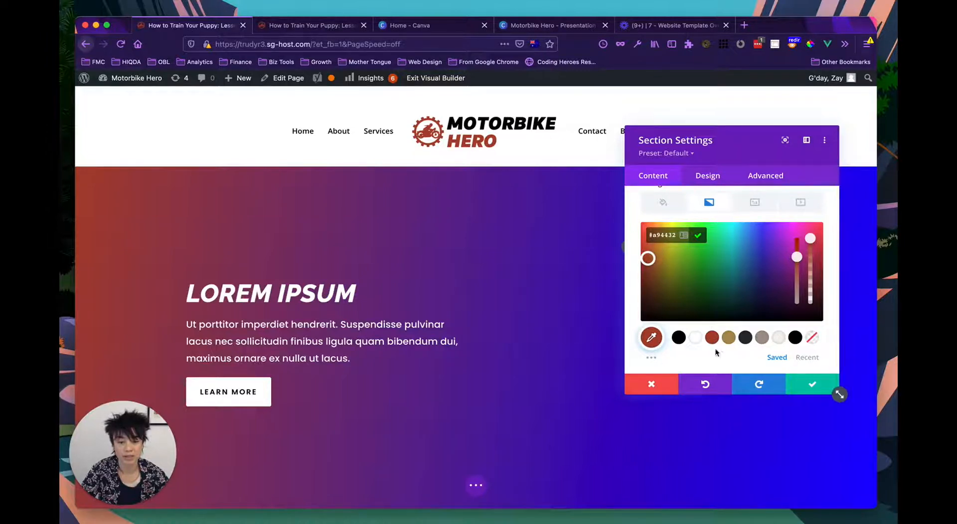
Set the second colour of the hero section's background gradient to the saved gold #ae9259
scroll(735, 329, "down", 3)
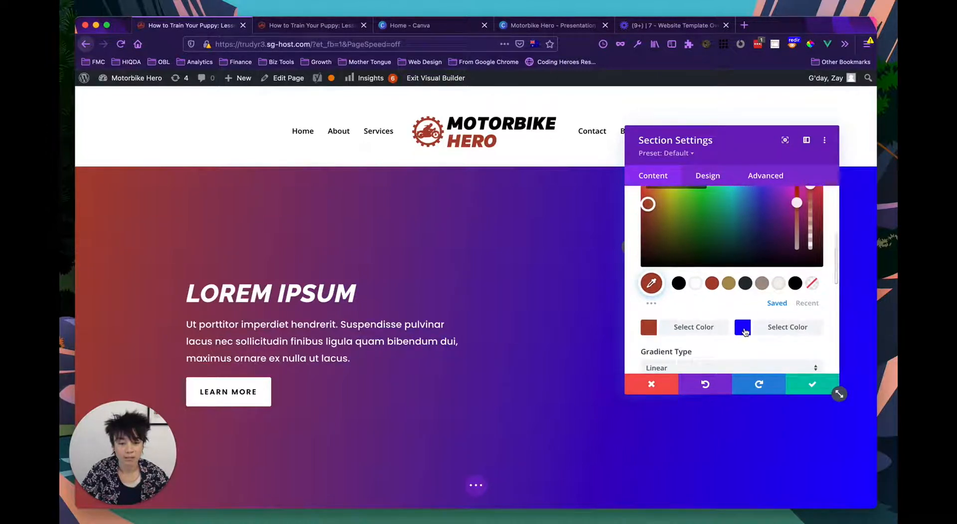
left_click(744, 332)
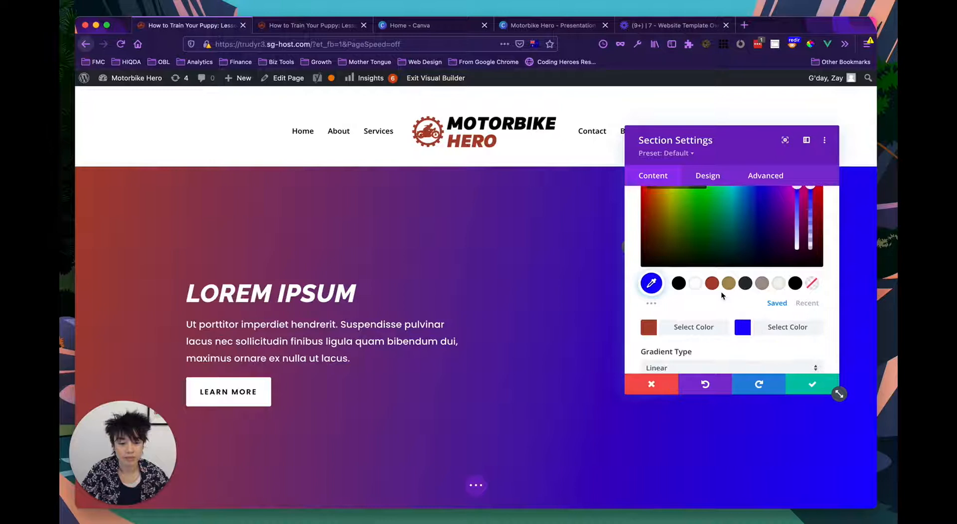
scroll(720, 291, "up", 1)
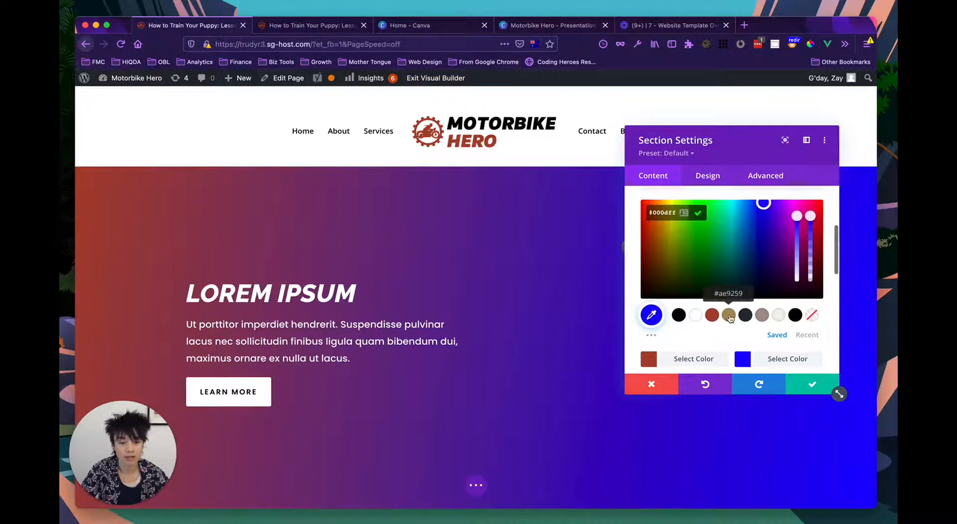
left_click(729, 315)
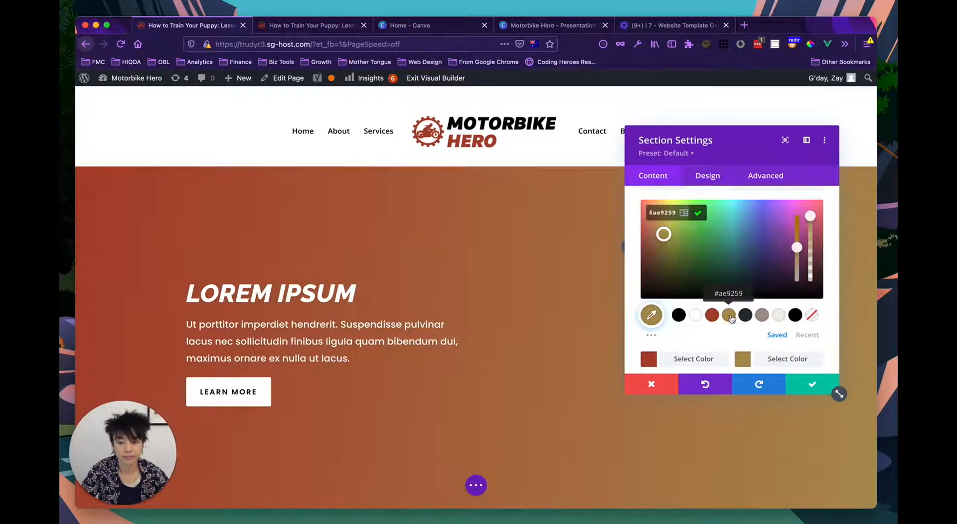
Set the second colour of the hero section's background gradient to the saved dark tone #242e2f
left_click_drag(711, 139, 730, 185)
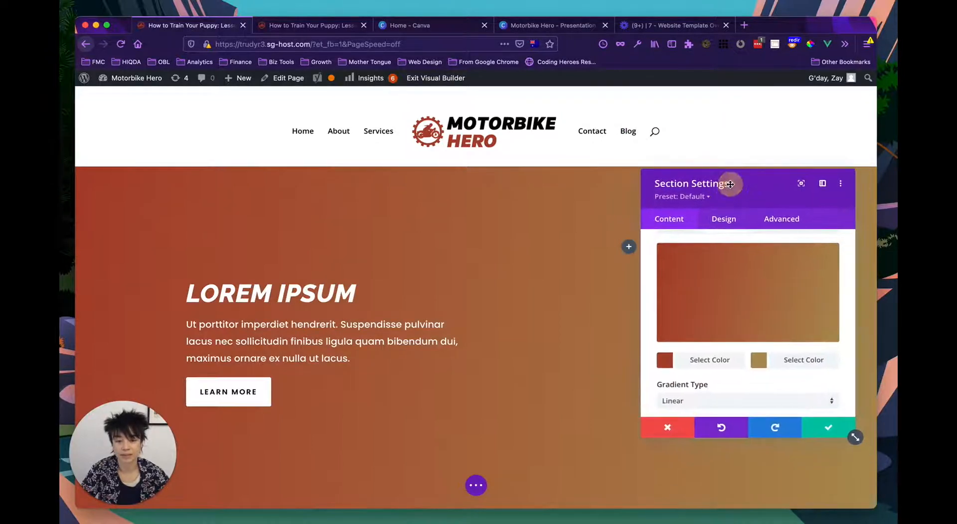
scroll(752, 343, "up", 1)
left_click(758, 386)
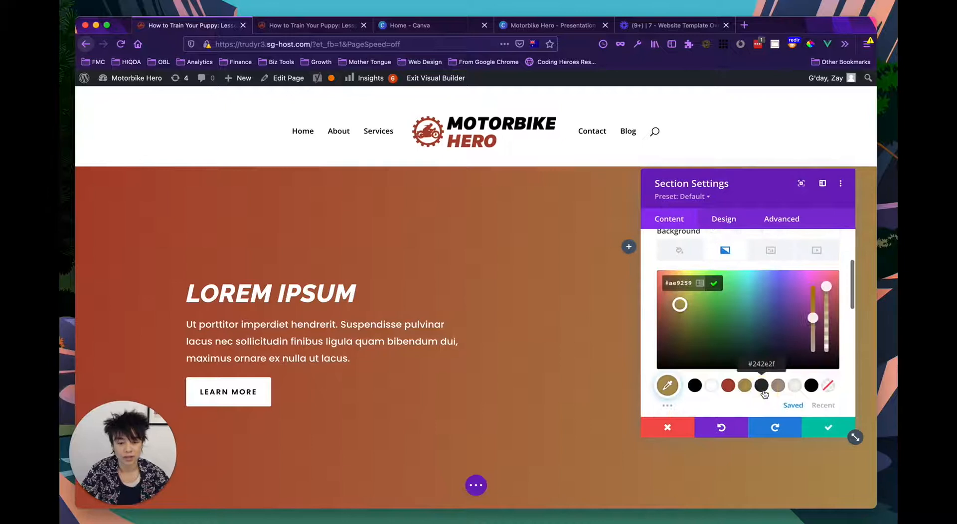
left_click(761, 386)
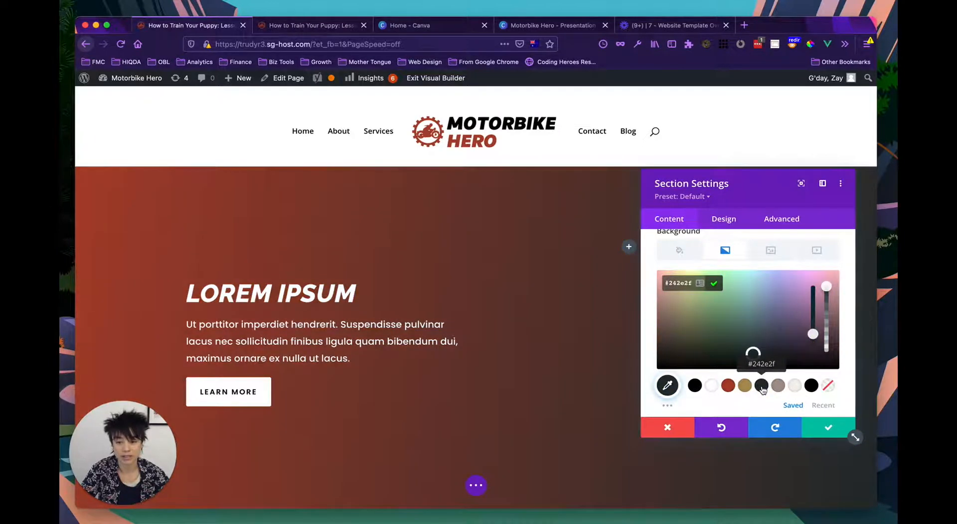
Review the gradient's direction and position options and swap its two colours so the dark tone comes first and red second
scroll(546, 372, "down", 1)
scroll(752, 333, "down", 1)
scroll(782, 378, "down", 4)
scroll(766, 376, "down", 6)
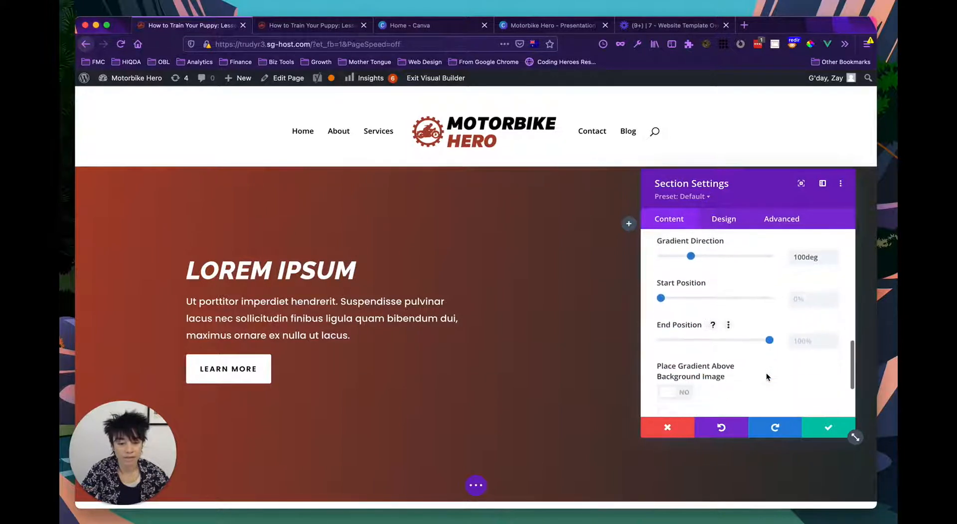
scroll(766, 377, "up", 6)
scroll(802, 352, "up", 4)
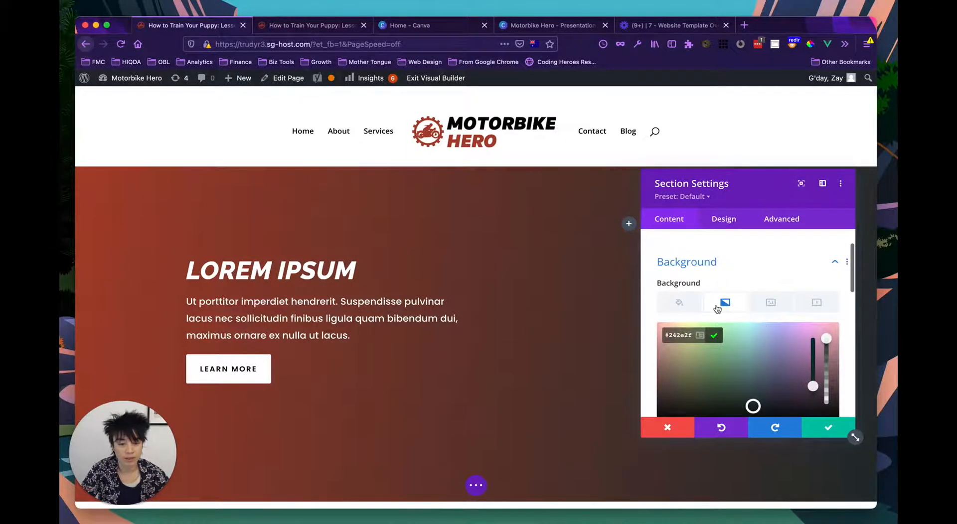
left_click(725, 302)
scroll(728, 303, "down", 2)
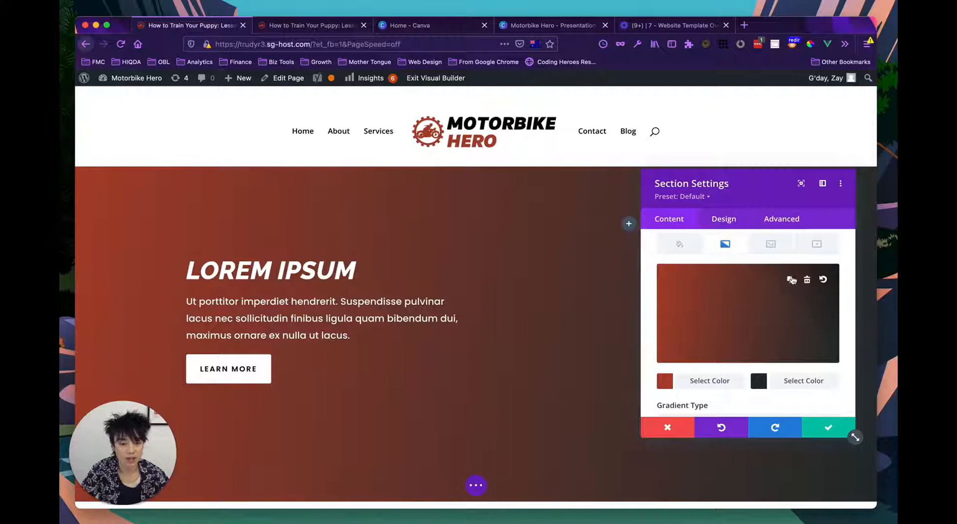
left_click(790, 280)
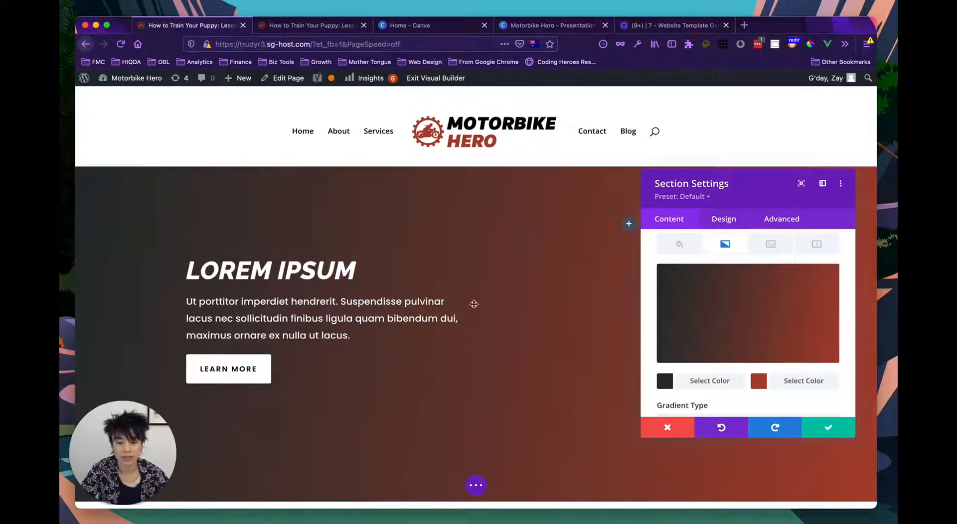
Try the Radial gradient type on the hero section's background and switch it back to Linear
scroll(663, 336, "down", 3)
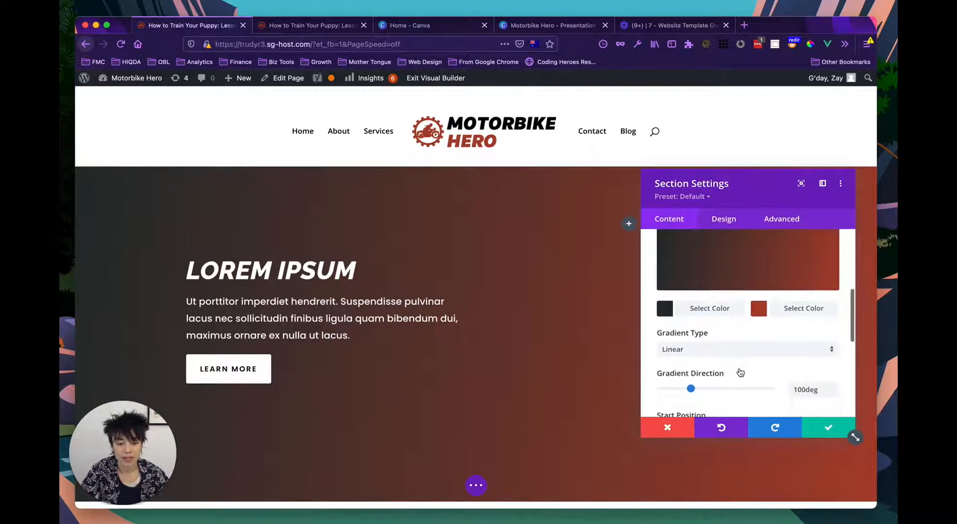
left_click(704, 350)
left_click(696, 378)
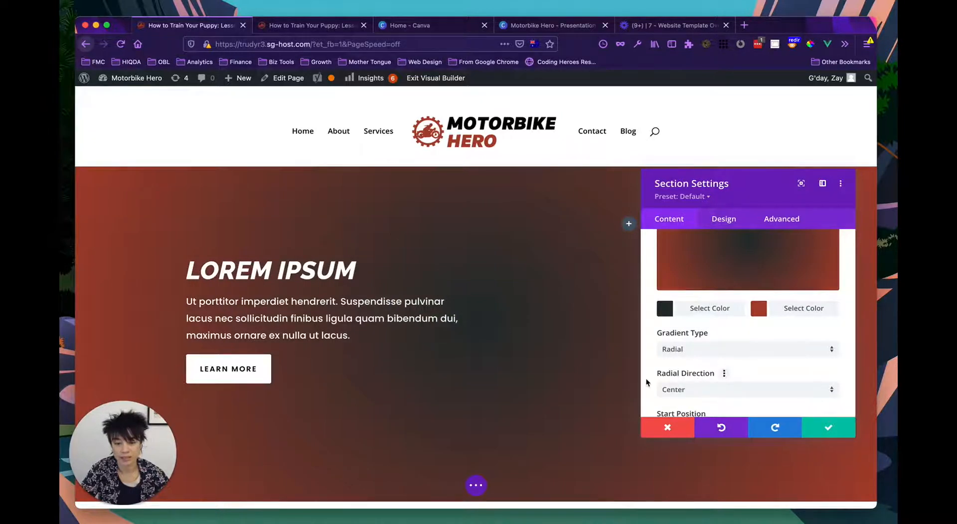
scroll(719, 395, "down", 1)
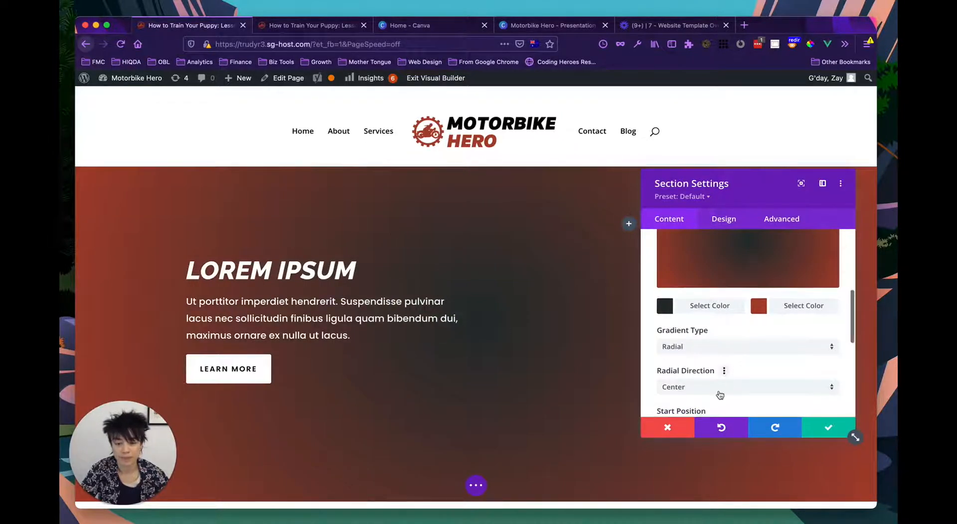
left_click(704, 347)
left_click(700, 356)
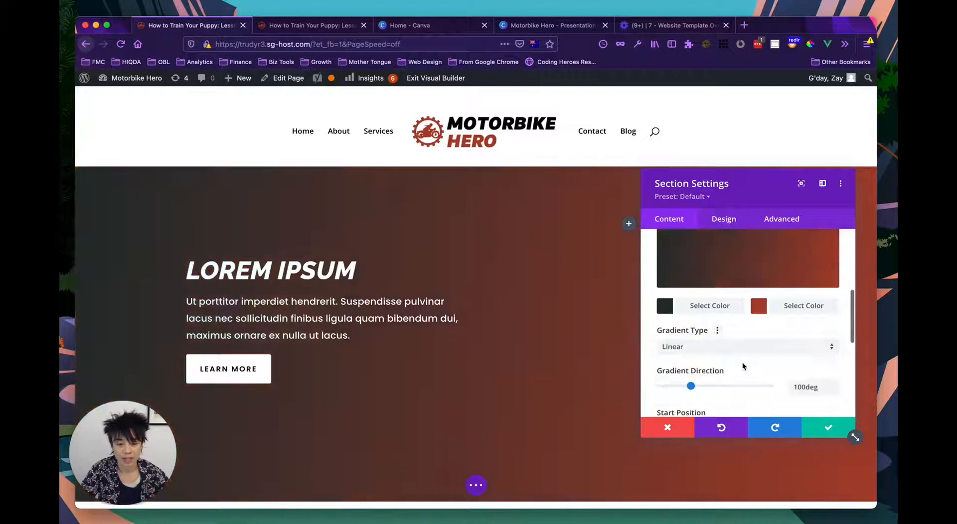
Set the direction of the hero section's background gradient to 343deg
scroll(743, 363, "down", 1)
left_click_drag(691, 374, 729, 365)
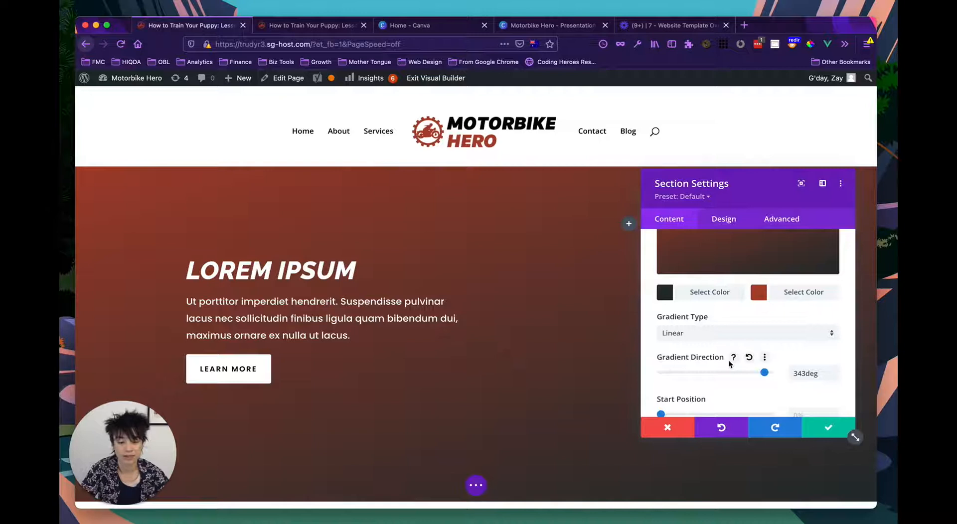
scroll(514, 383, "down", 2)
scroll(513, 383, "up", 3)
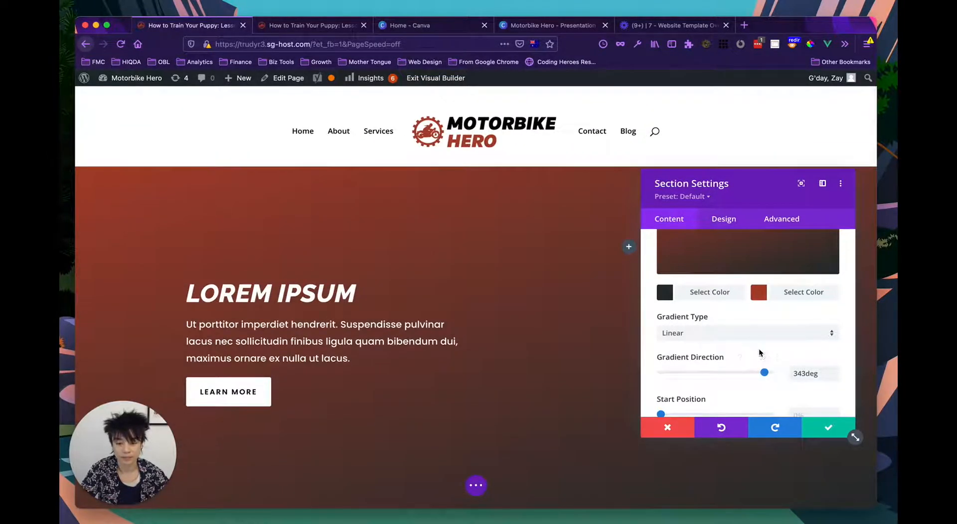
Check the remaining gradient options and open the background image settings of the hero section
scroll(786, 385, "down", 2)
scroll(786, 386, "up", 5)
scroll(777, 359, "down", 2)
scroll(715, 310, "up", 3)
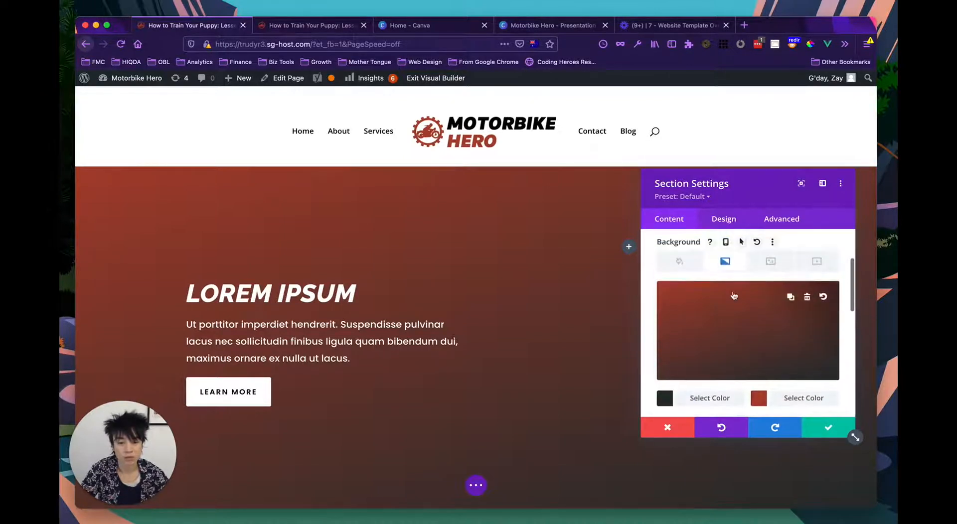
left_click(769, 261)
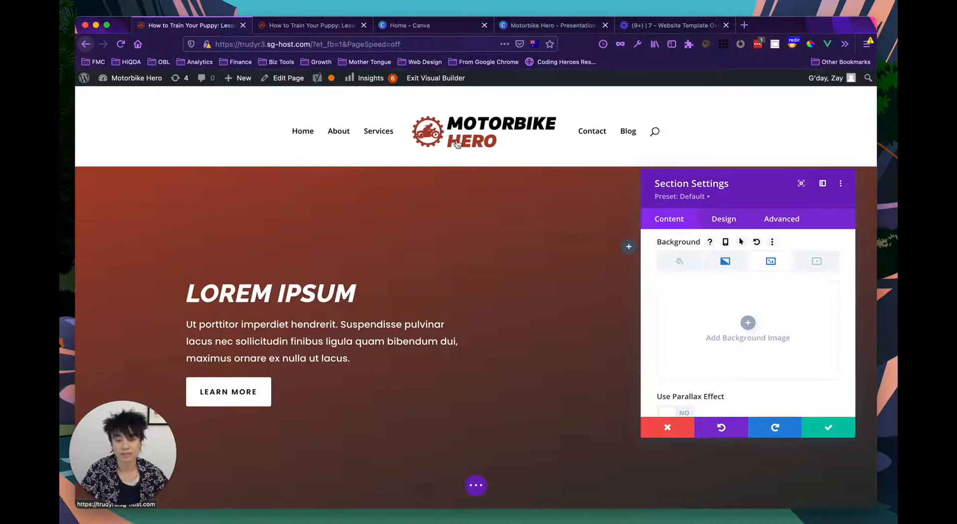
Open unsplash.com in a new browser tab, keeping the Divi page open
left_click(417, 43)
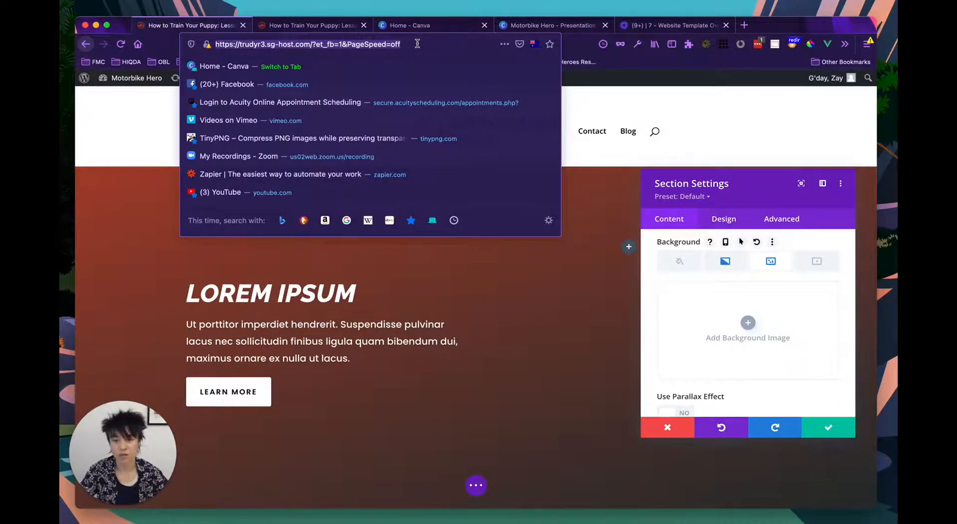
type("unsplash.com/")
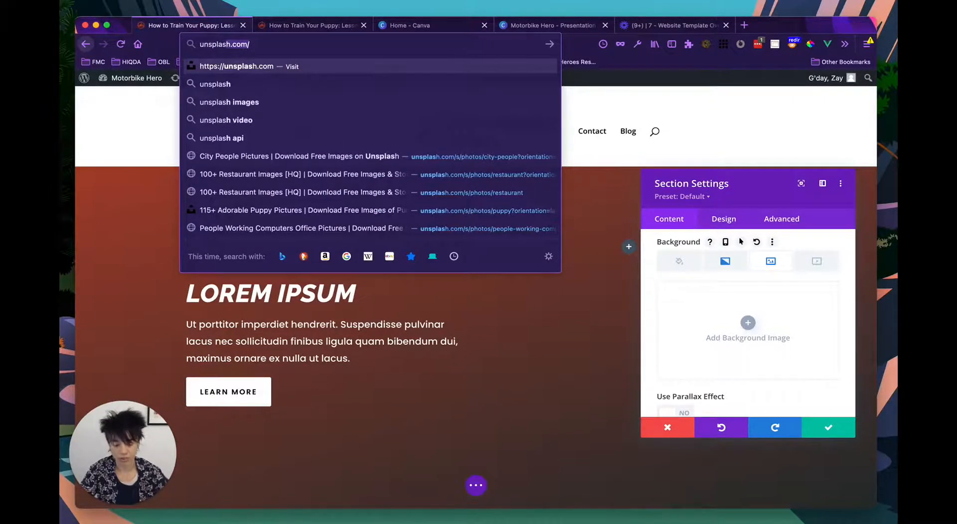
key("alt+Return")
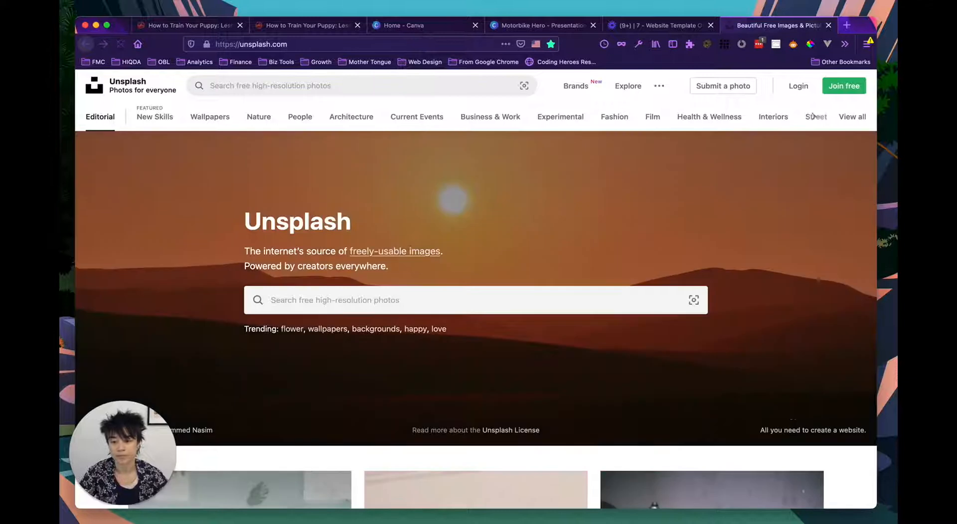
Search Unsplash for photos of "motorbike repair"
left_click(302, 301)
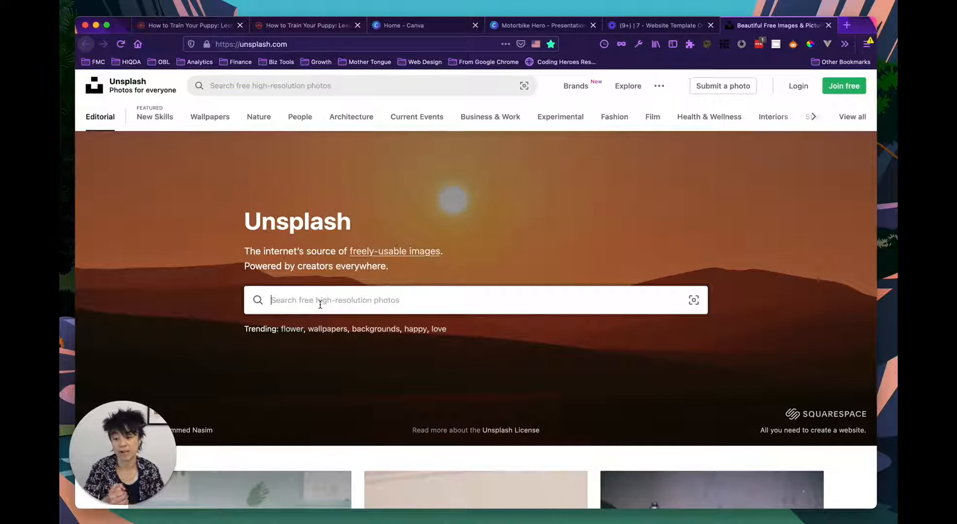
type("motorbii")
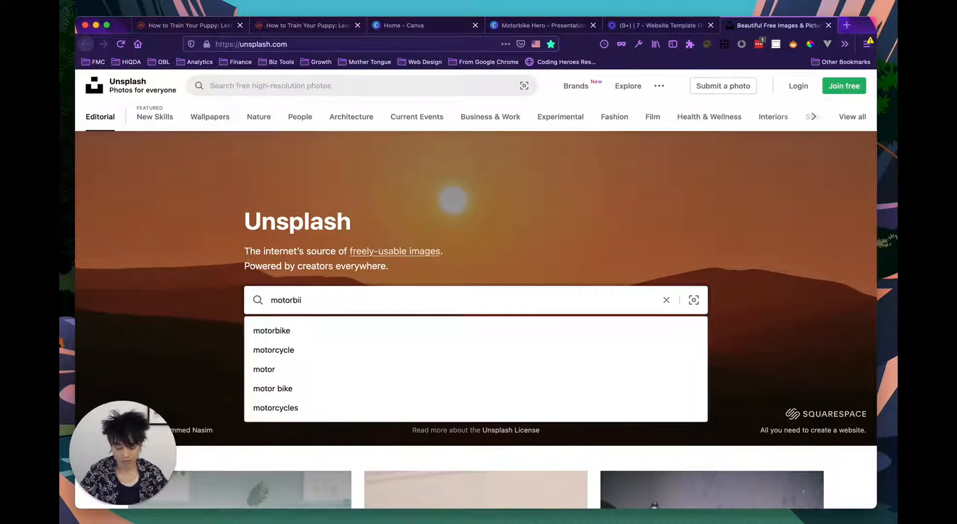
key("BackSpace")
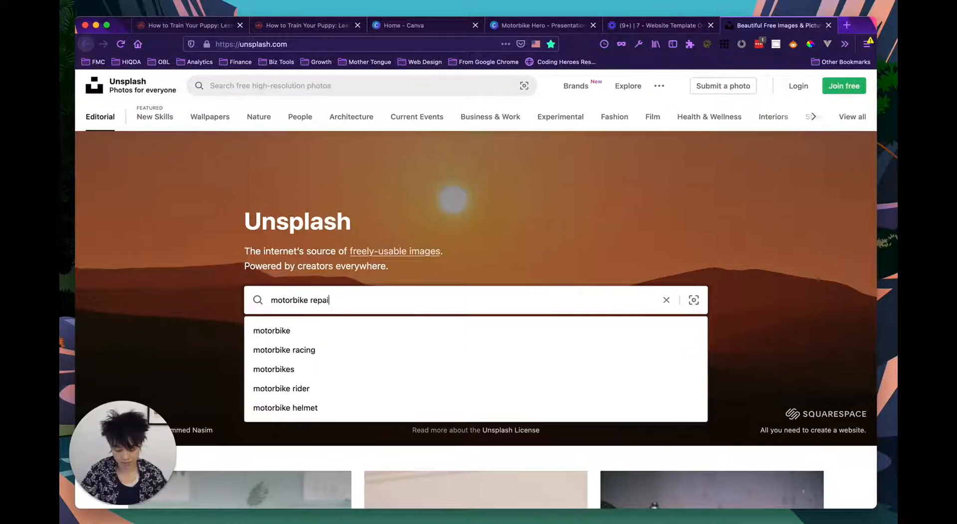
type("ike repair")
key("Return")
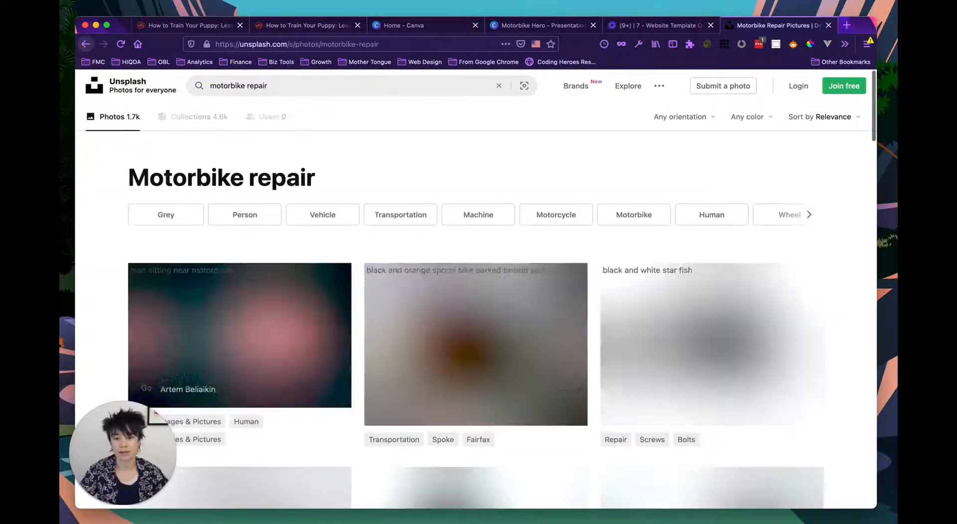
Look through the motorbike repair photos for a suitable hero background image
scroll(284, 345, "down", 3)
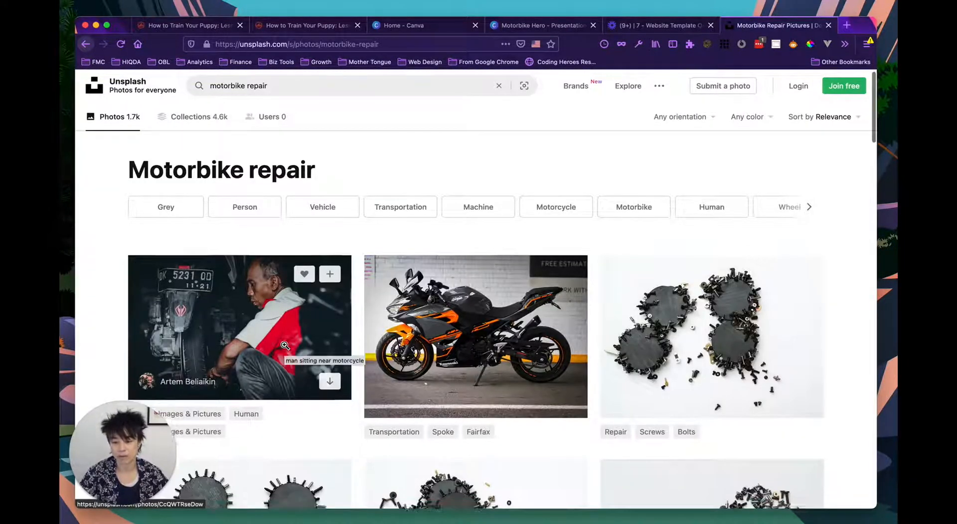
scroll(285, 347, "down", 7)
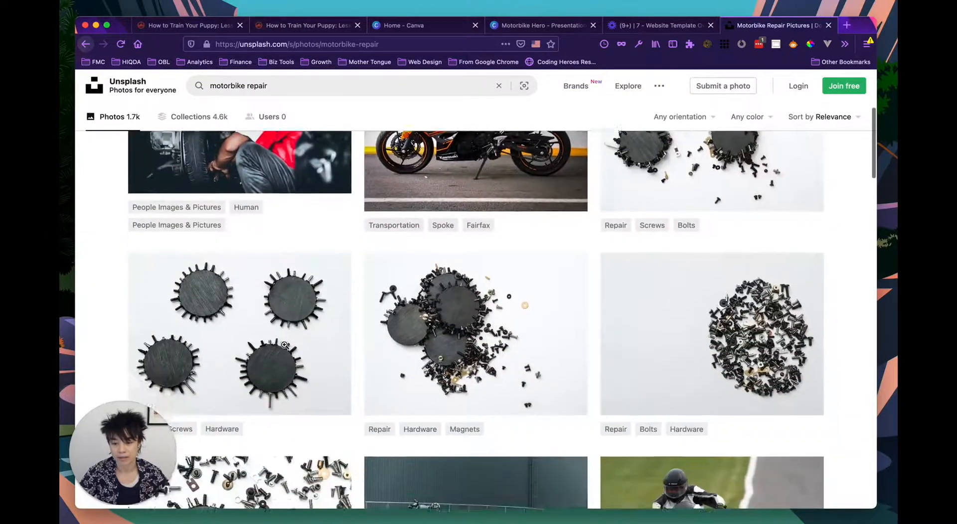
scroll(284, 344, "down", 10)
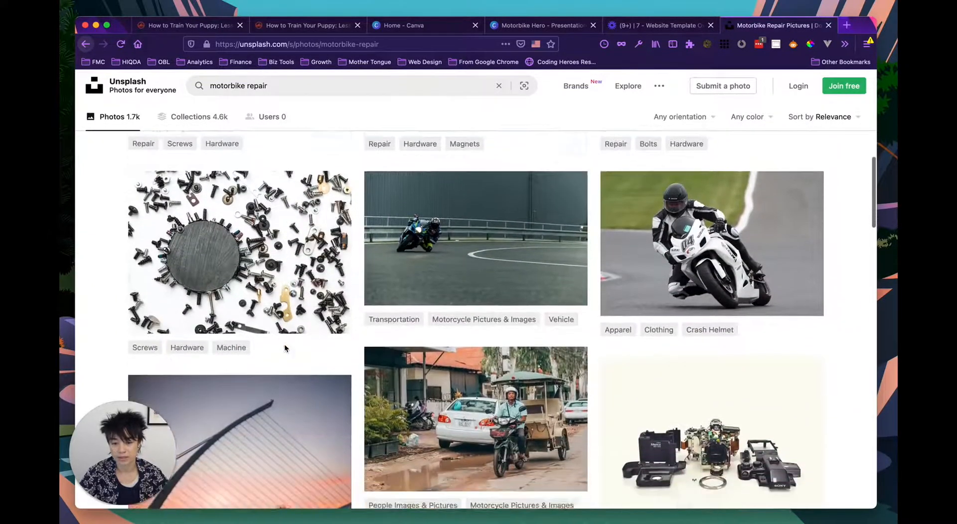
scroll(284, 346, "down", 12)
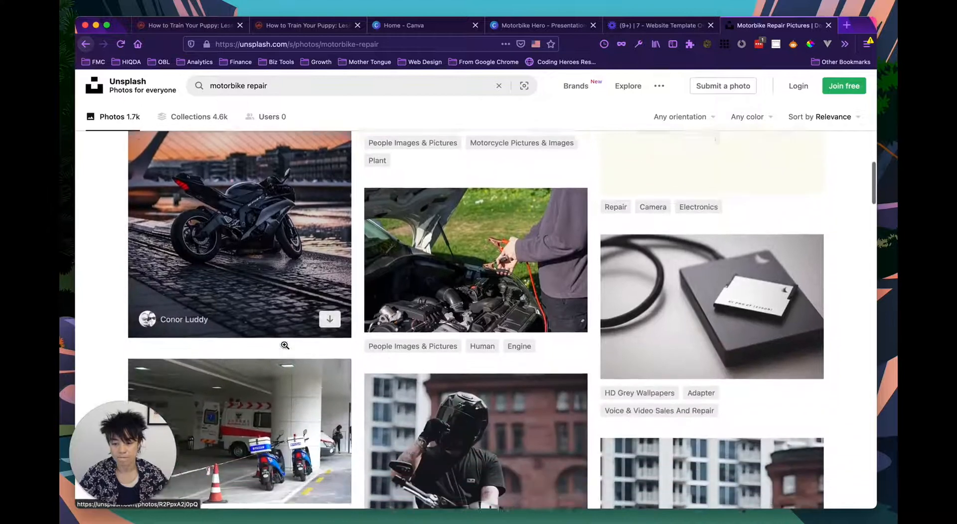
scroll(284, 345, "up", 2)
scroll(286, 347, "down", 6)
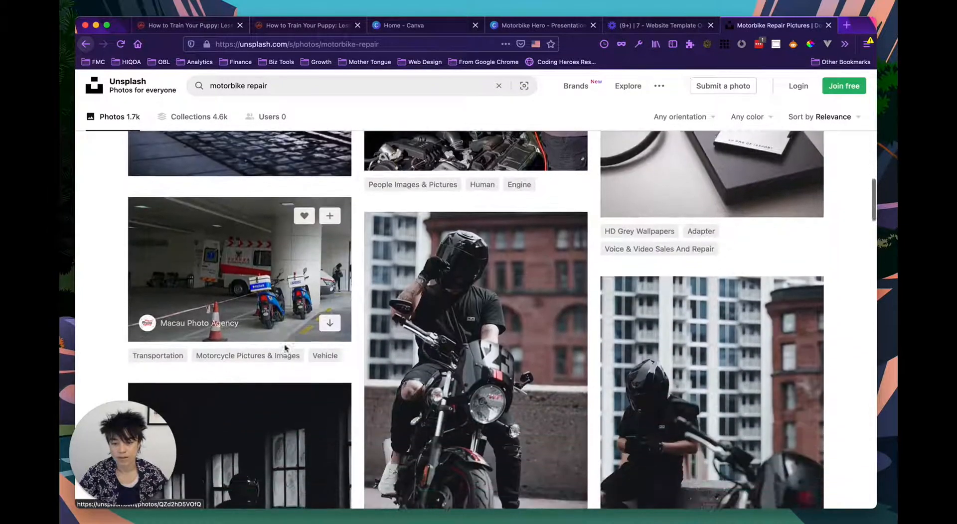
scroll(287, 347, "down", 10)
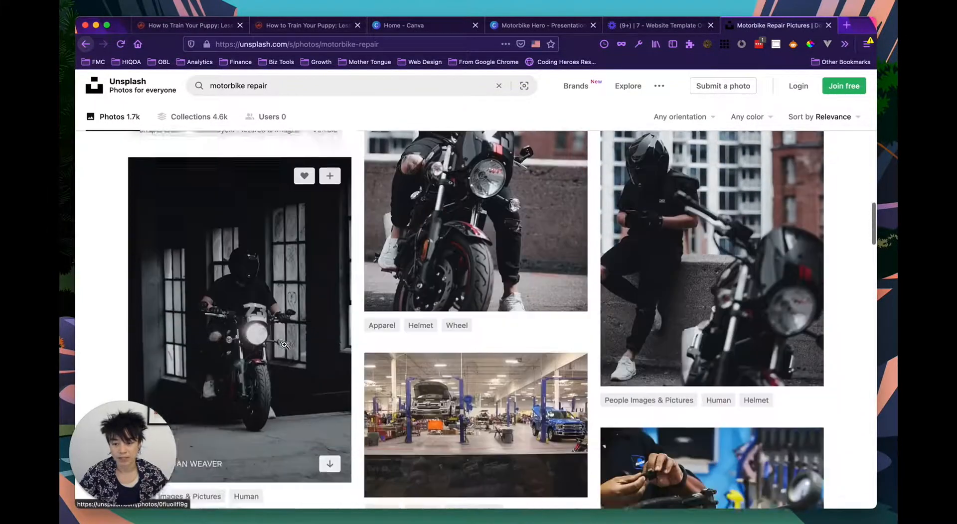
scroll(285, 346, "down", 8)
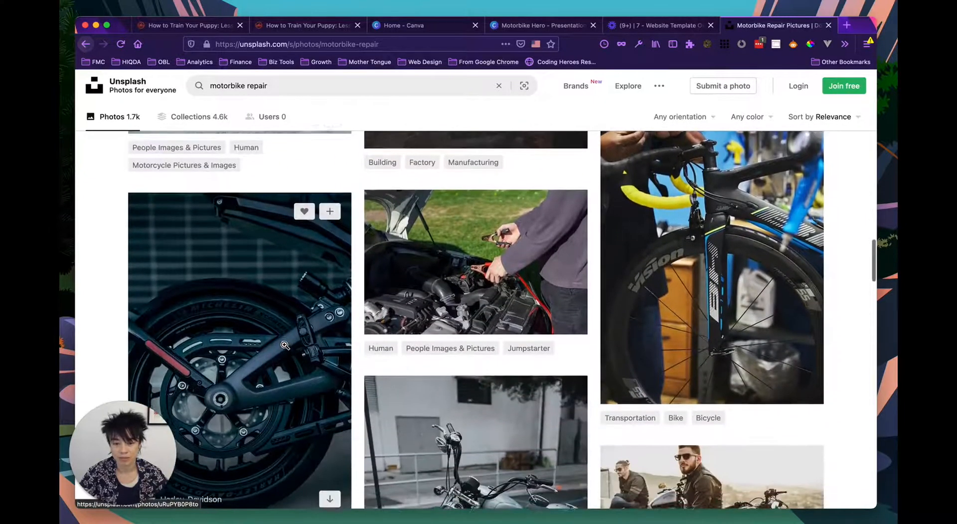
scroll(285, 345, "down", 4)
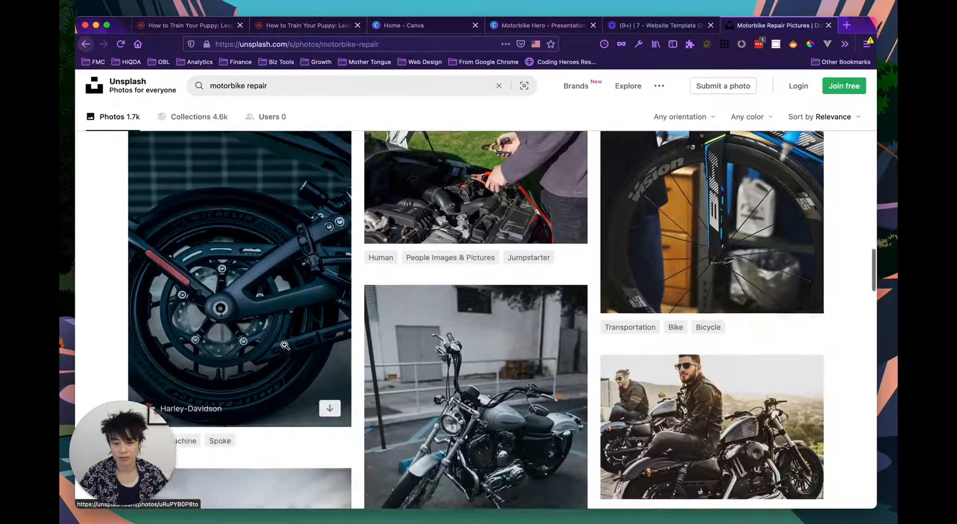
scroll(285, 346, "down", 7)
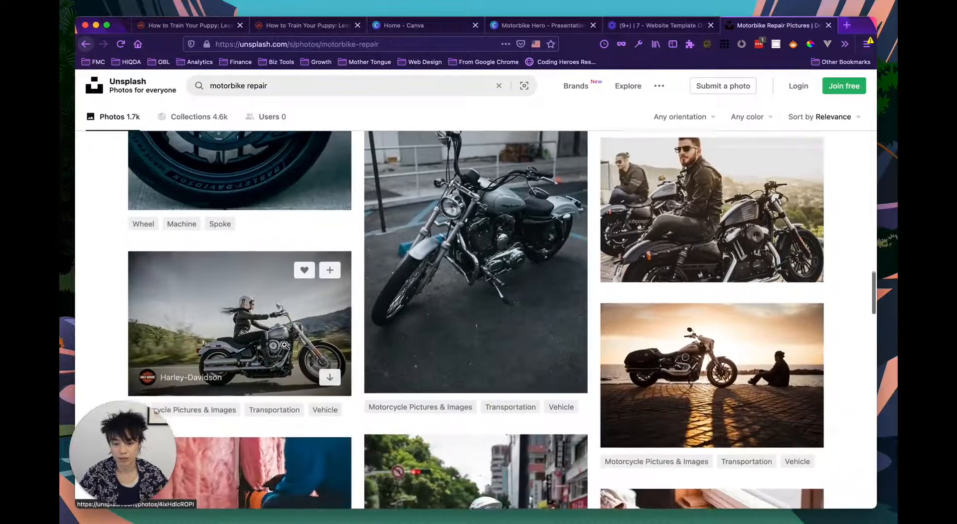
scroll(349, 284, "down", 10)
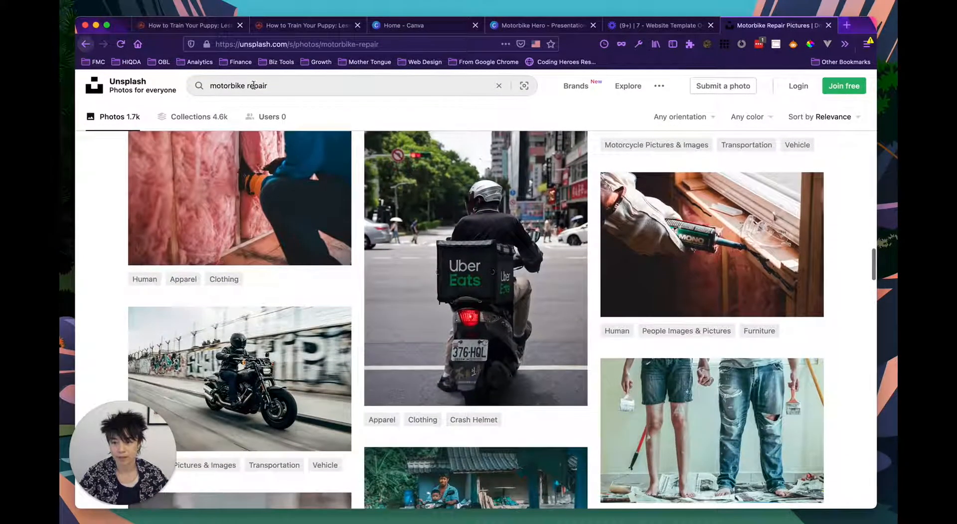
Change the Unsplash photo search to "motorbike service"
left_click(262, 85)
key("alt+BackSpace")
type("service")
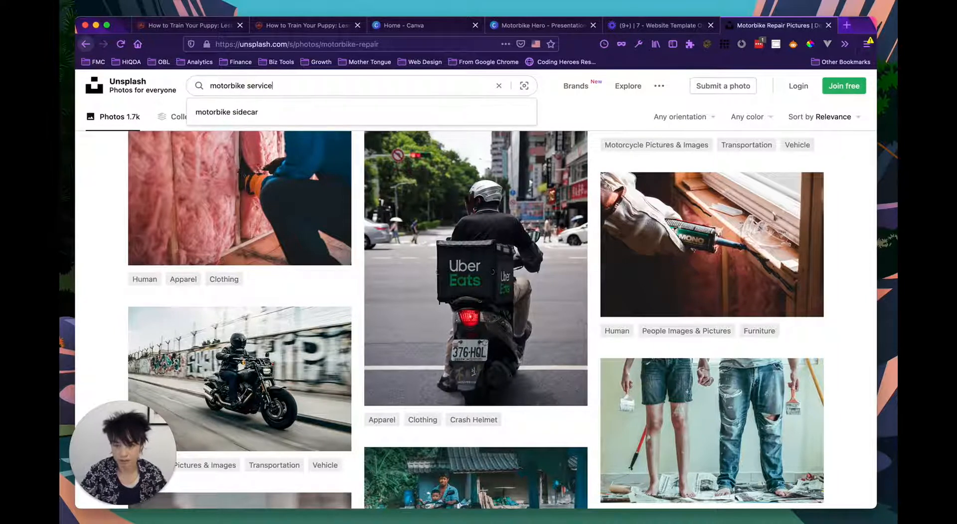
key("Return")
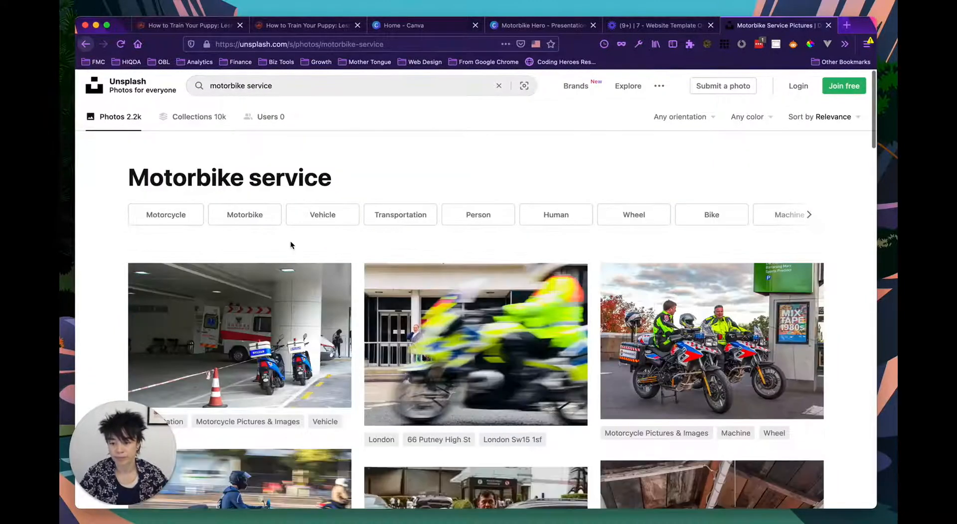
Look through the motorbike service photos for a suitable hero background image
scroll(291, 244, "down", 8)
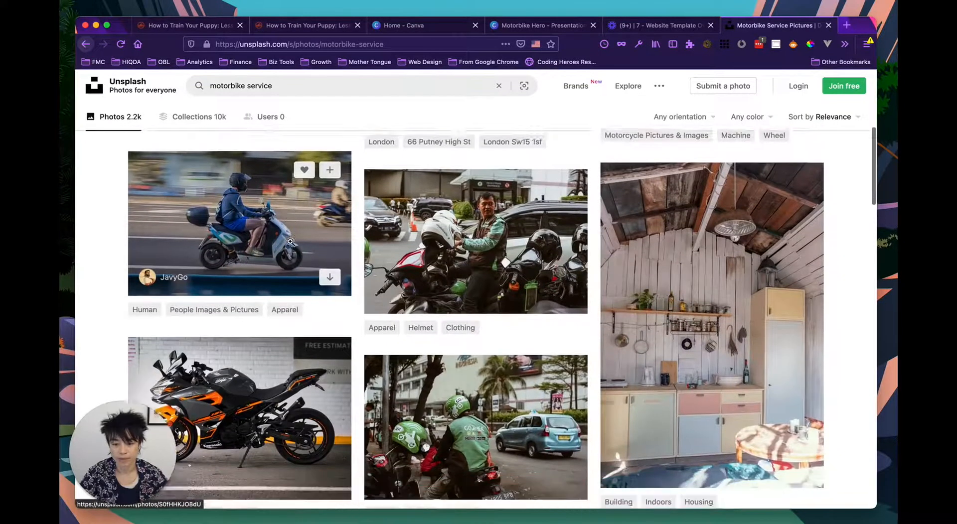
scroll(290, 242, "down", 5)
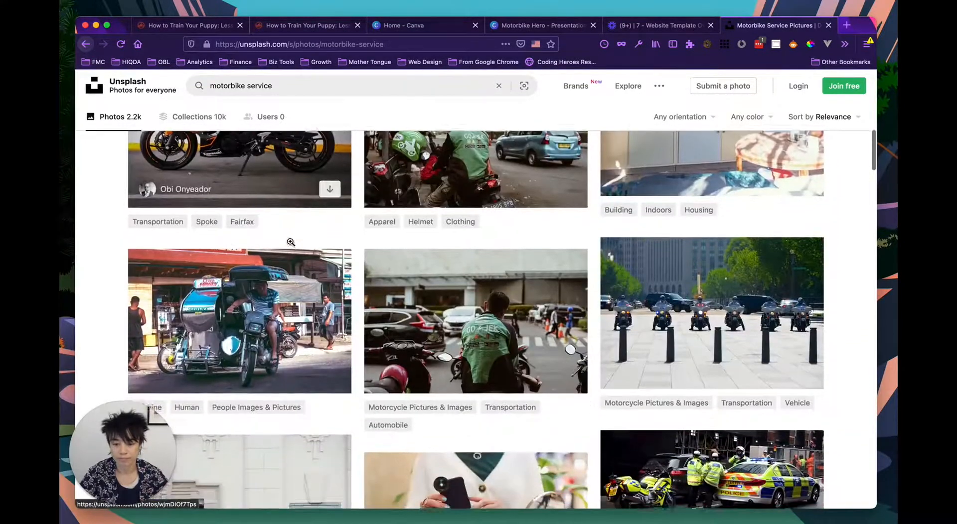
scroll(291, 243, "down", 10)
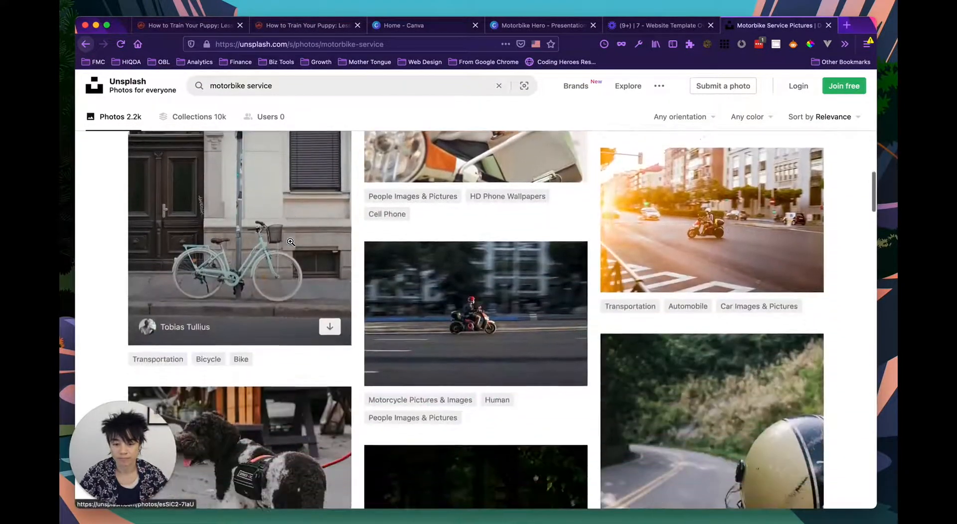
scroll(290, 244, "down", 10)
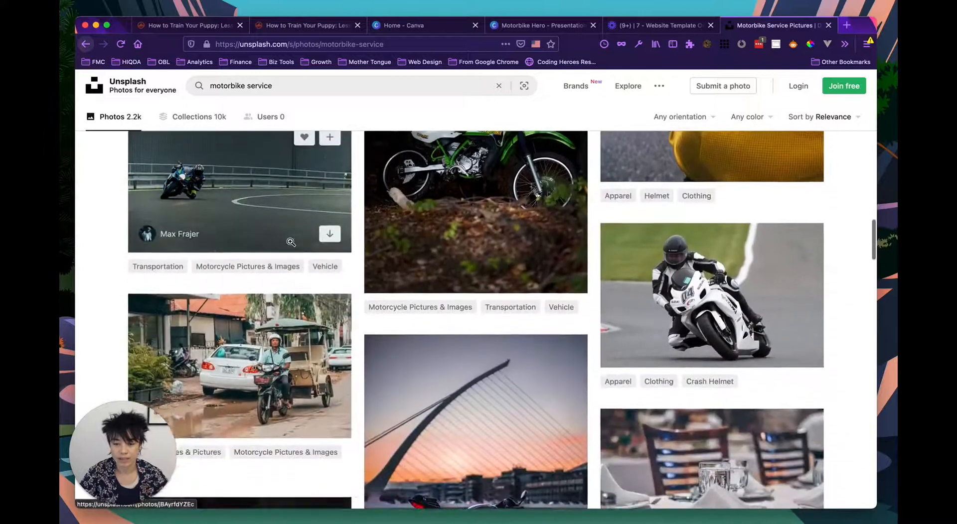
scroll(290, 242, "down", 6)
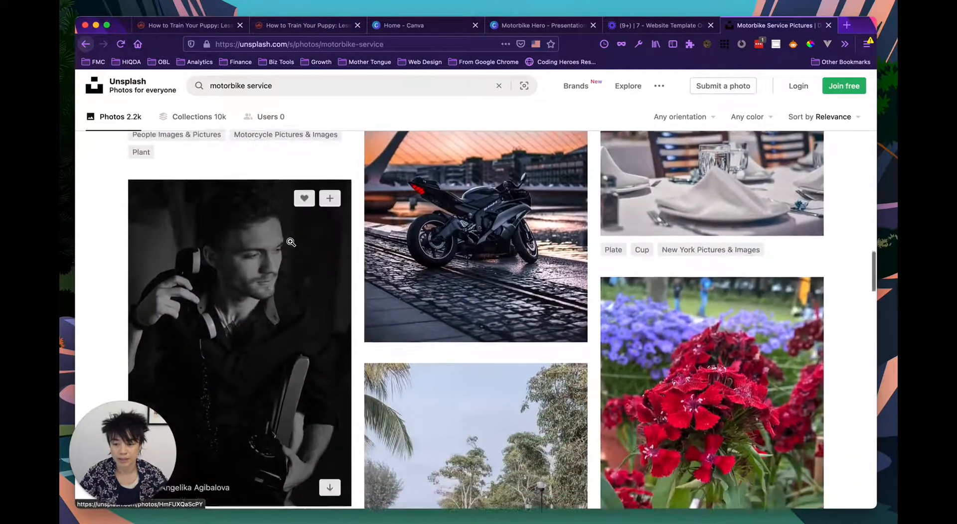
scroll(291, 243, "down", 10)
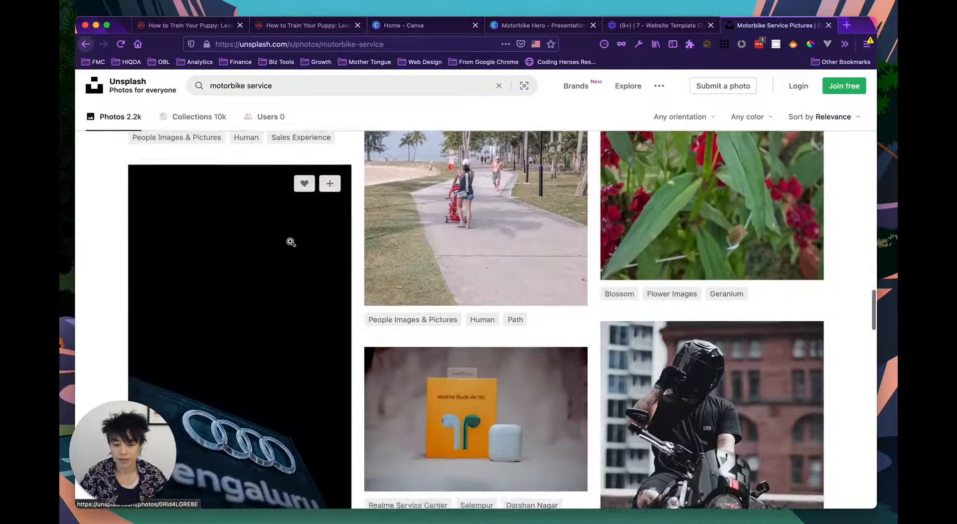
scroll(291, 242, "down", 2)
scroll(291, 242, "up", 20)
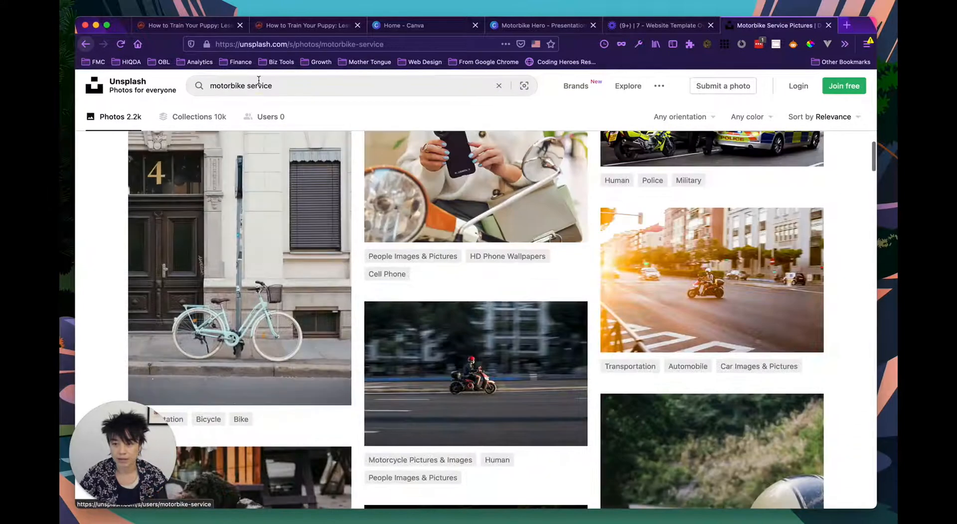
Change the Unsplash photo search to "motorbike"
left_click(258, 81)
key("super+a")
type("moto")
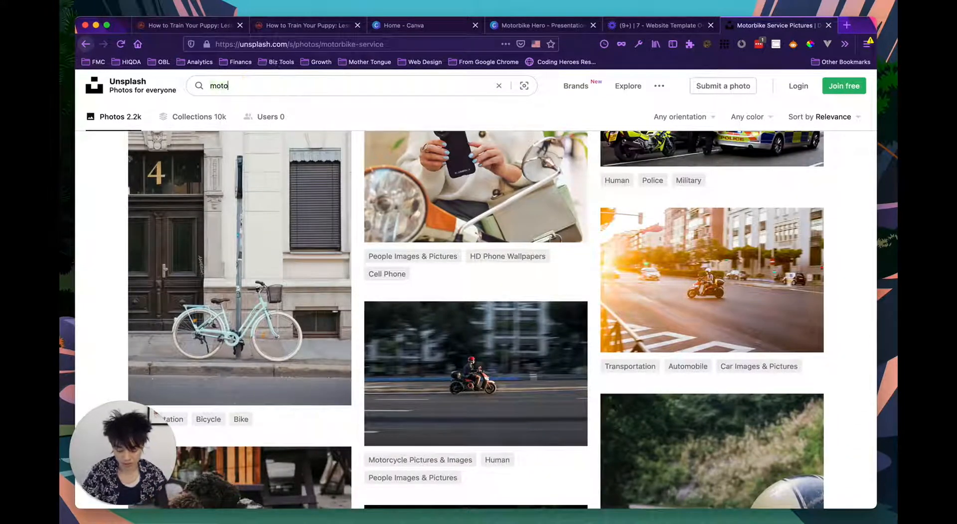
type("rbike")
key("Return")
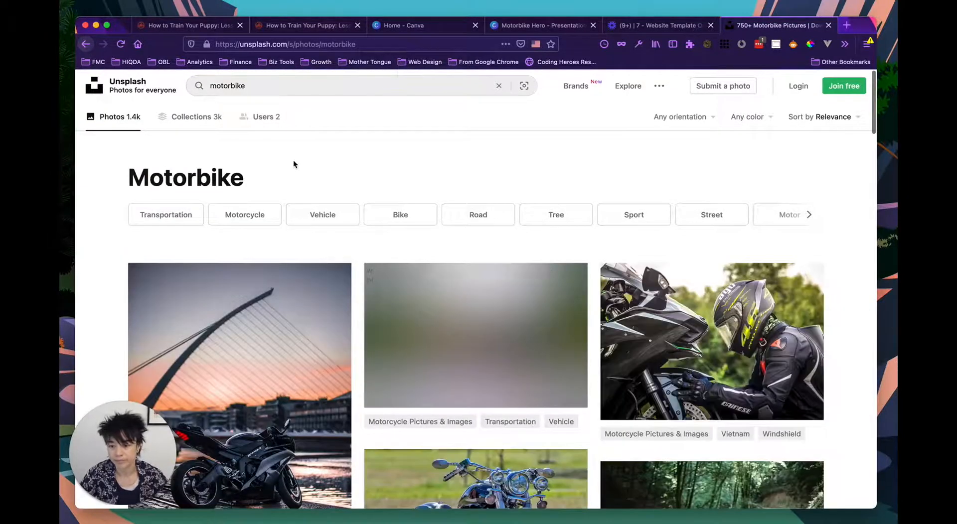
Look through the motorbike photos for a dark, landscape image suitable as the hero background
scroll(294, 164, "down", 2)
scroll(294, 164, "down", 5)
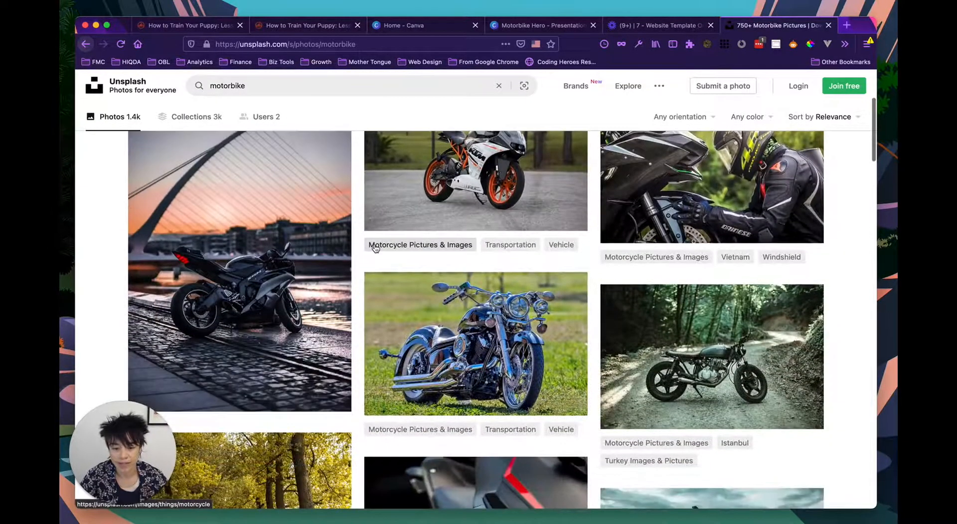
scroll(375, 248, "down", 7)
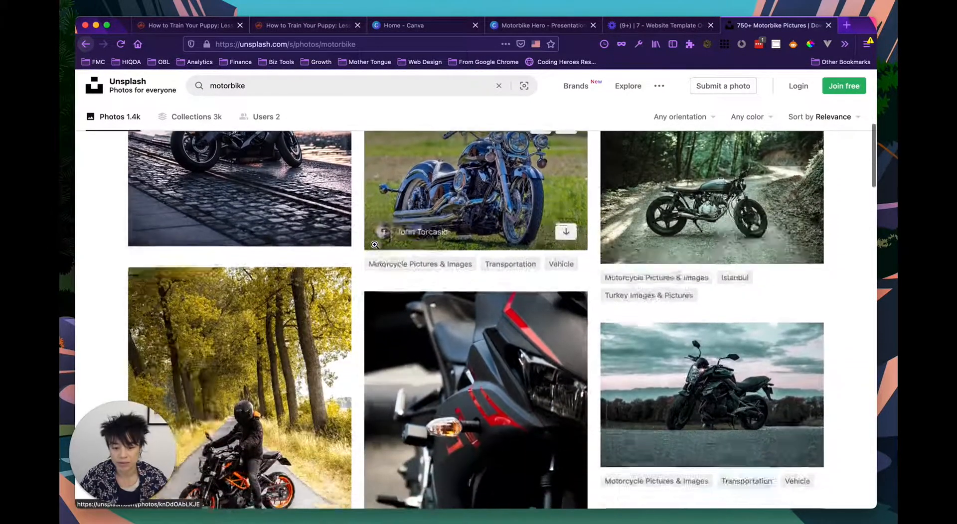
scroll(375, 248, "down", 5)
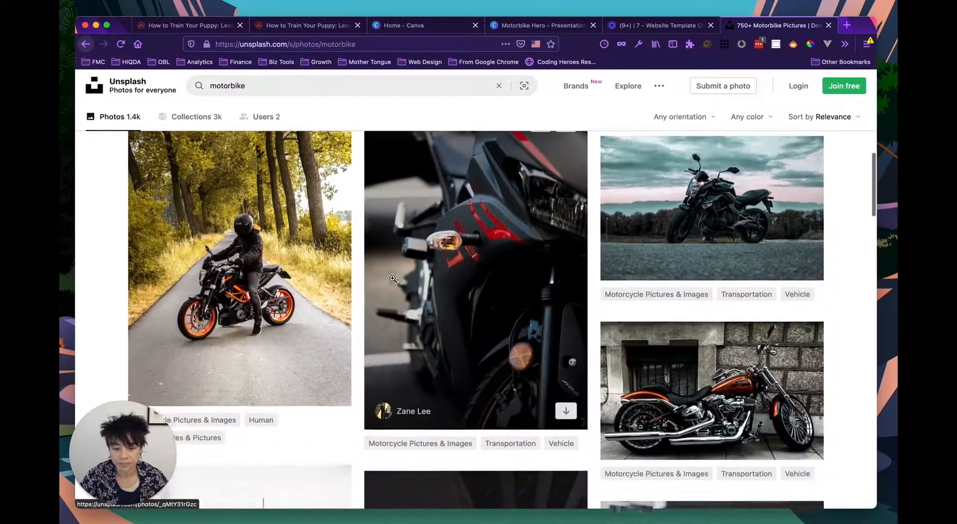
scroll(393, 279, "down", 8)
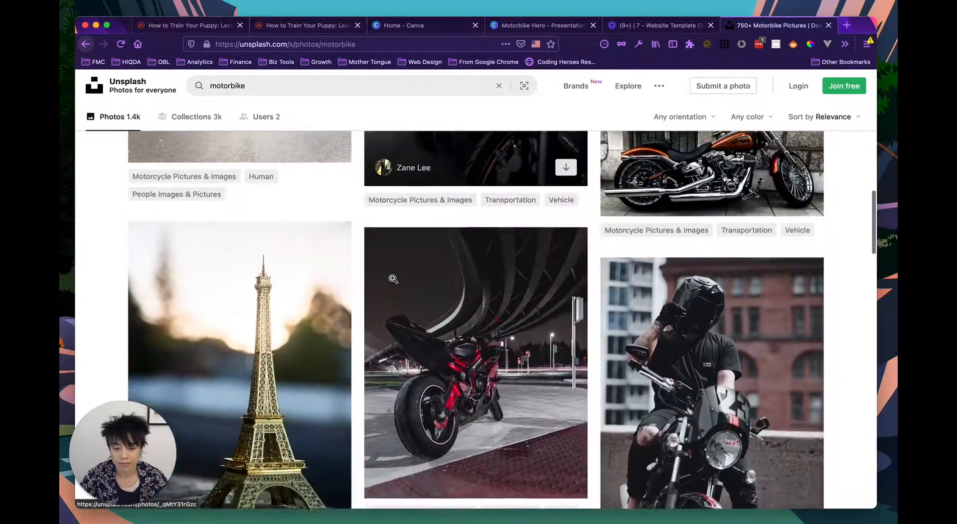
scroll(393, 279, "down", 14)
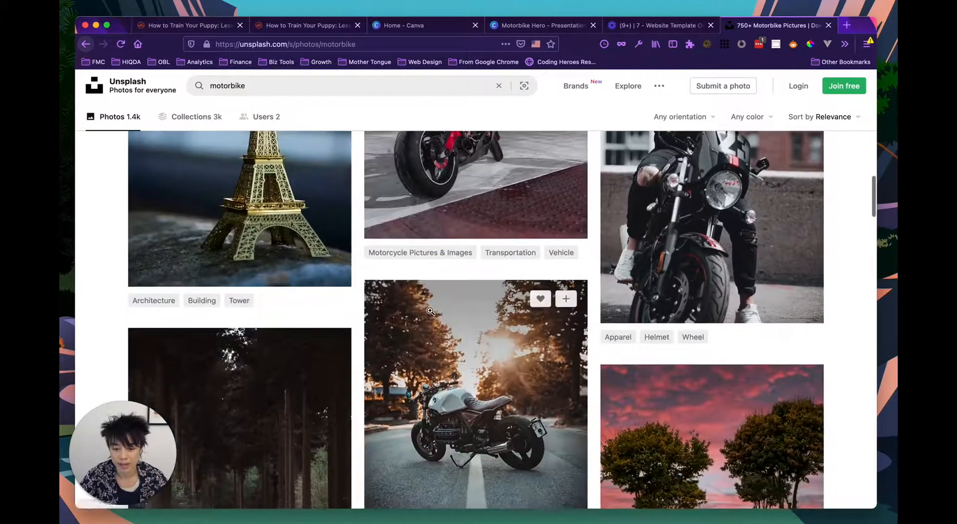
scroll(430, 311, "down", 7)
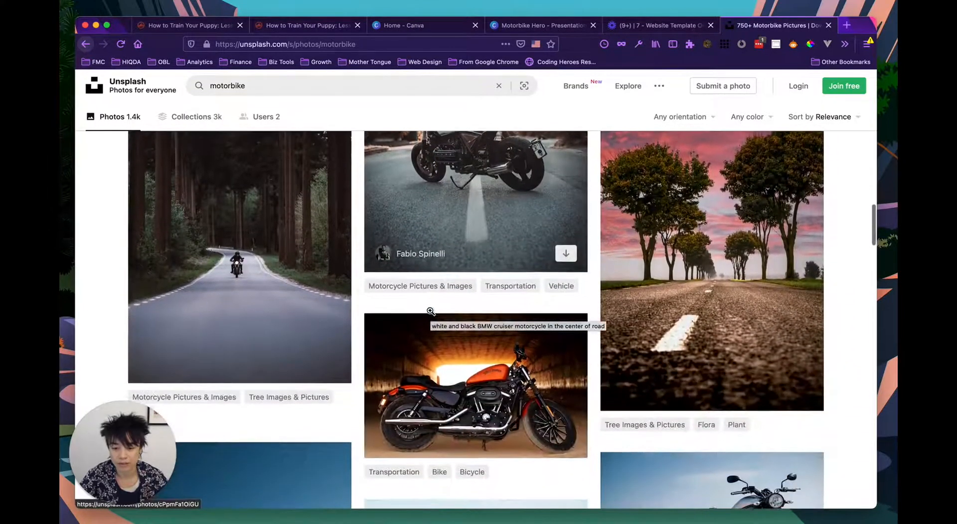
scroll(431, 314, "down", 3)
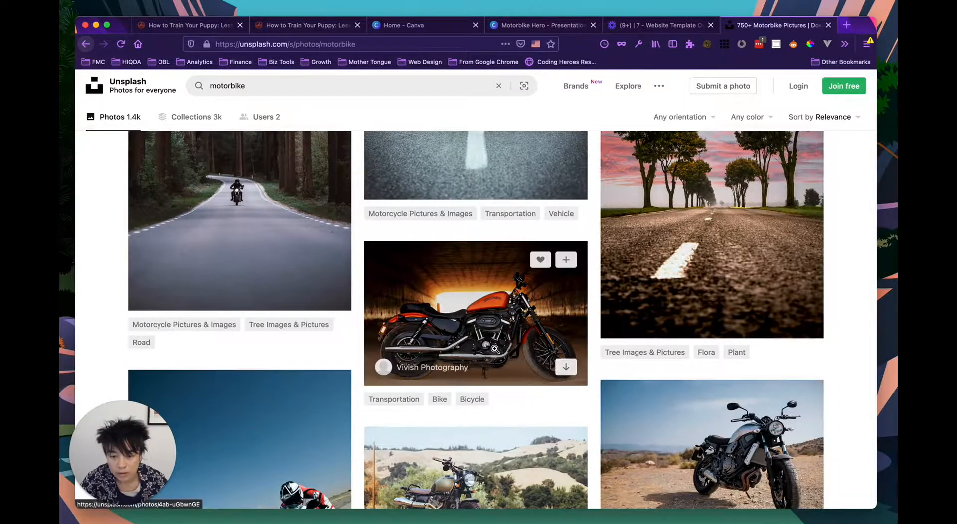
scroll(518, 413, "down", 10)
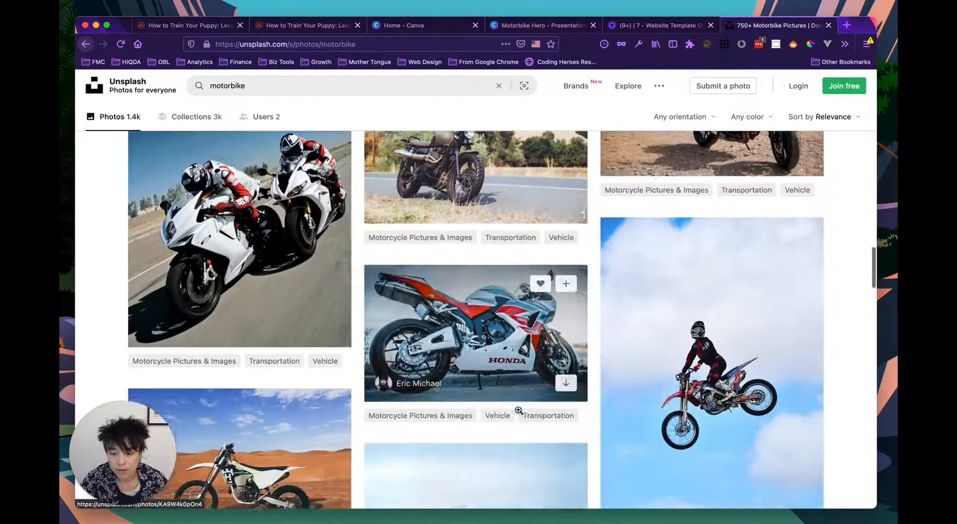
scroll(519, 410, "down", 10)
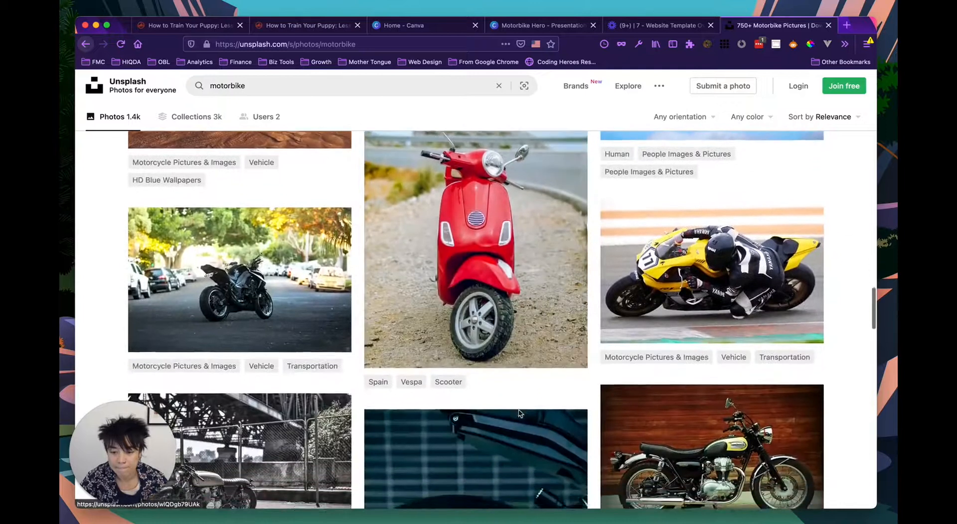
scroll(519, 410, "down", 2)
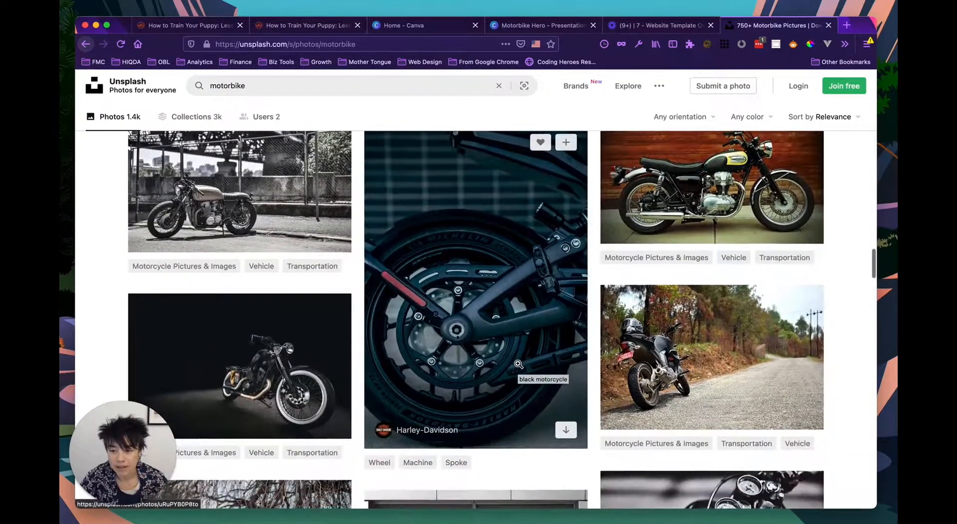
scroll(518, 363, "up", 1)
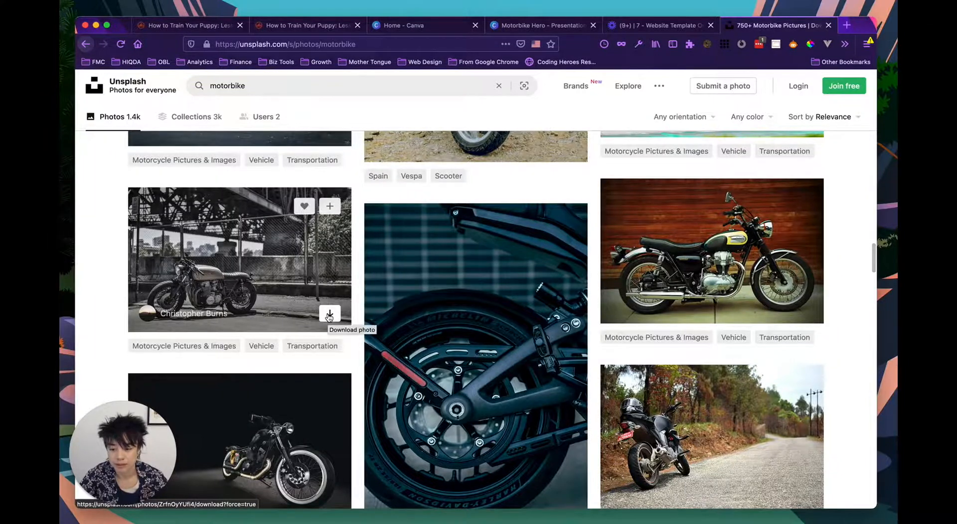
scroll(329, 317, "down", 3)
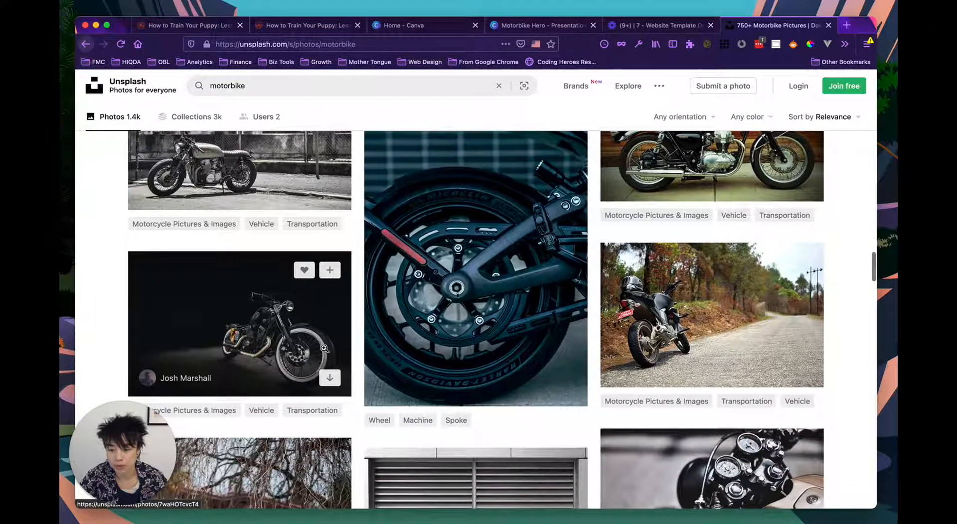
Download the photo of the black motorbike against a dark background and name the file motorbike-hero-image
left_click(329, 380)
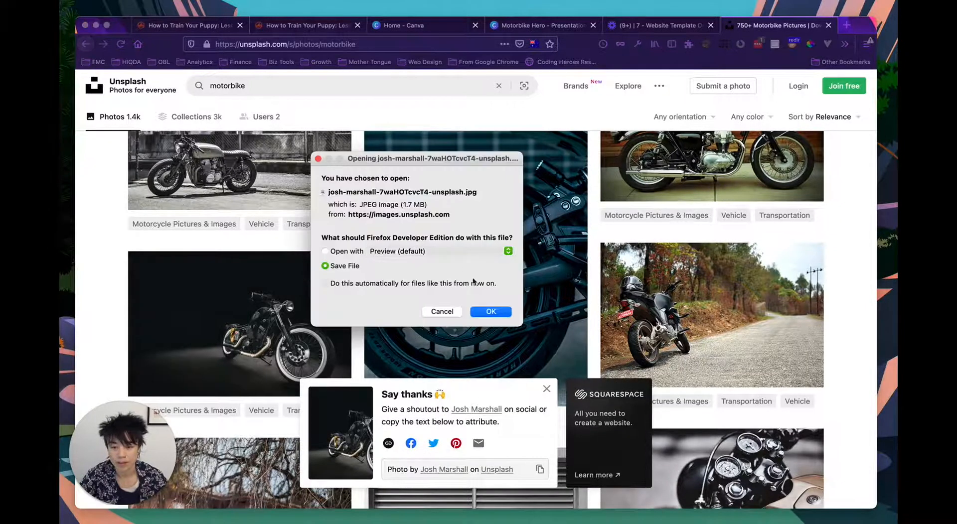
left_click(488, 311)
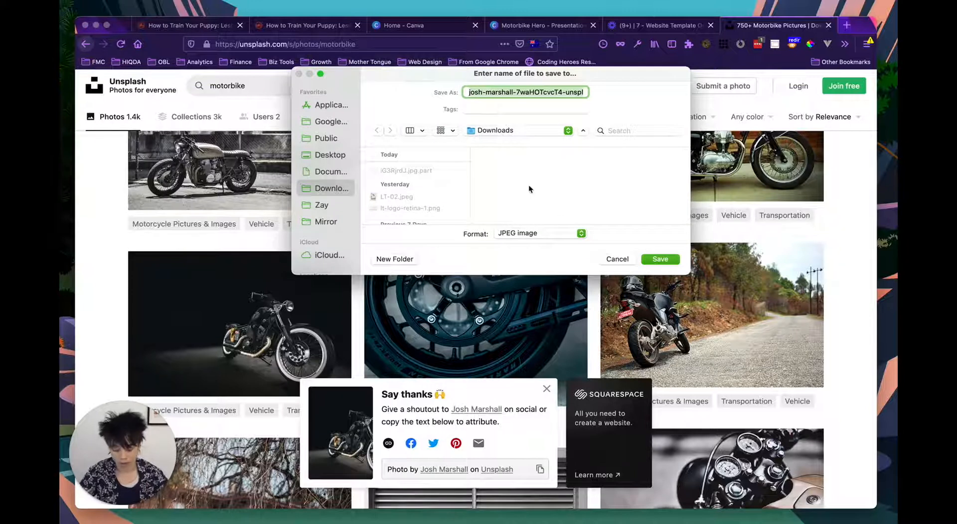
type("motorb")
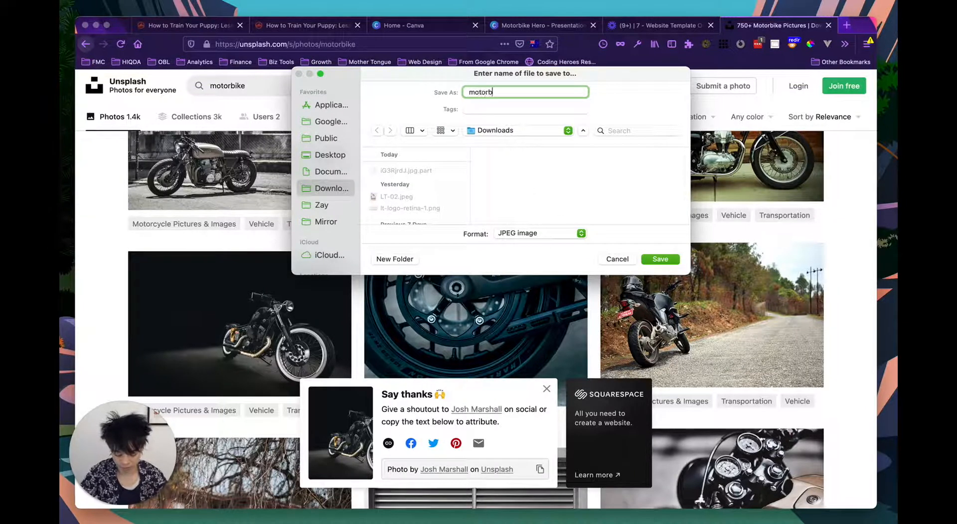
type("ike-hero-image")
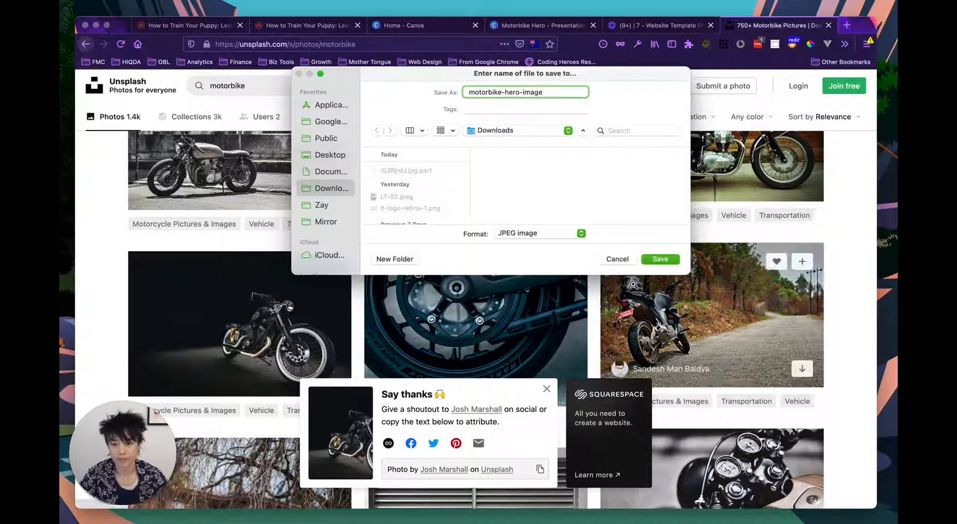
Save the image in the Build a Website Course folder, under Documents, 3-Online Business Lift-Off, Membership Site
left_click(332, 173)
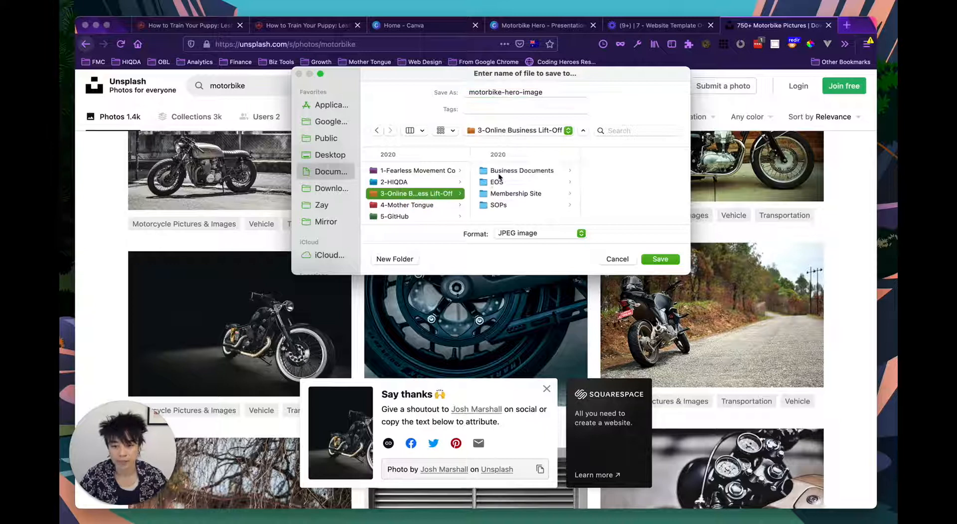
left_click(521, 196)
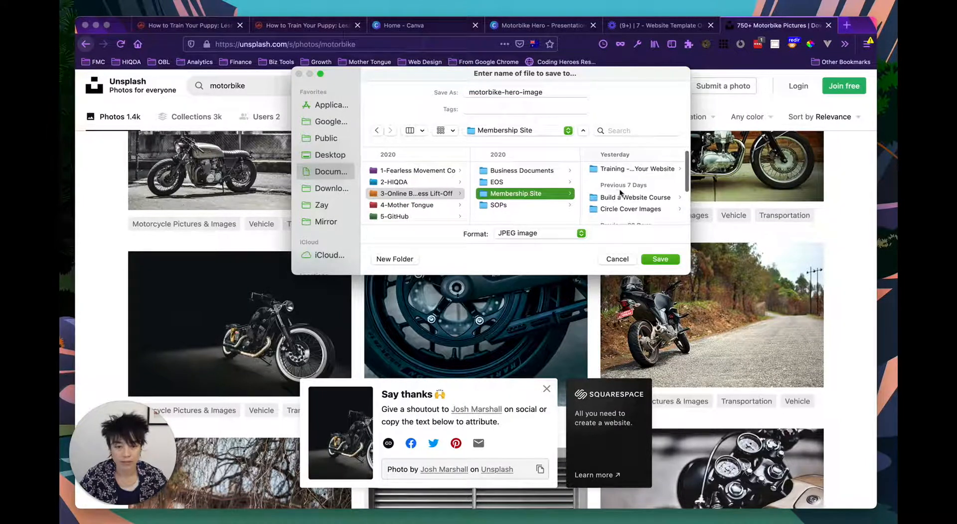
scroll(641, 190, "down", 2)
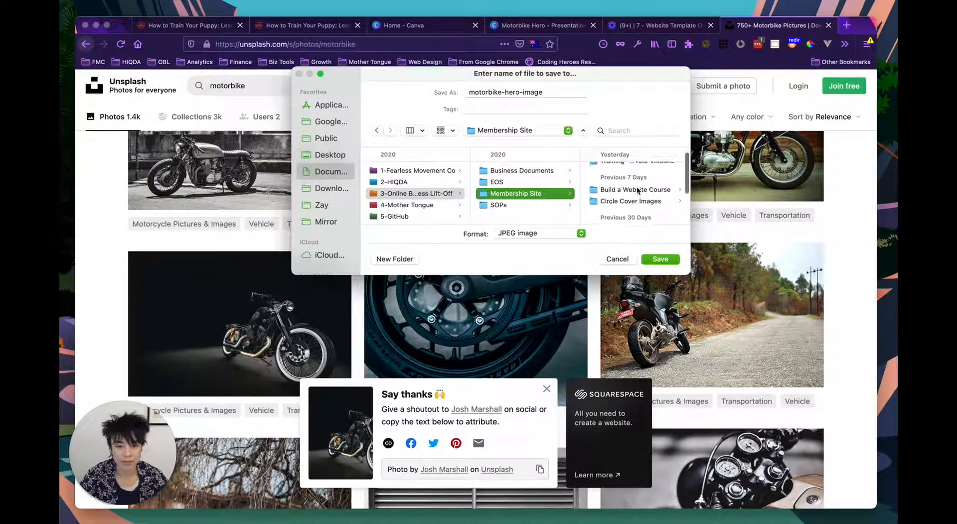
left_click(630, 188)
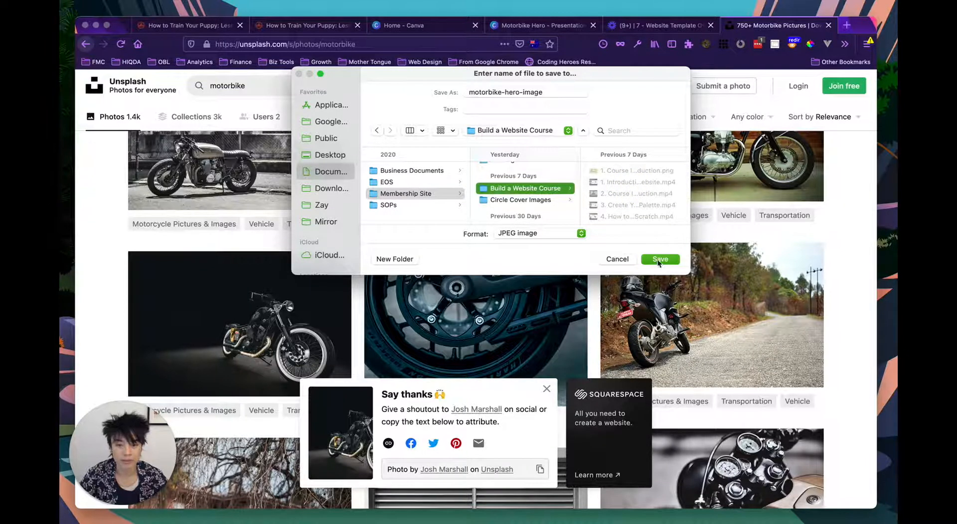
left_click(659, 259)
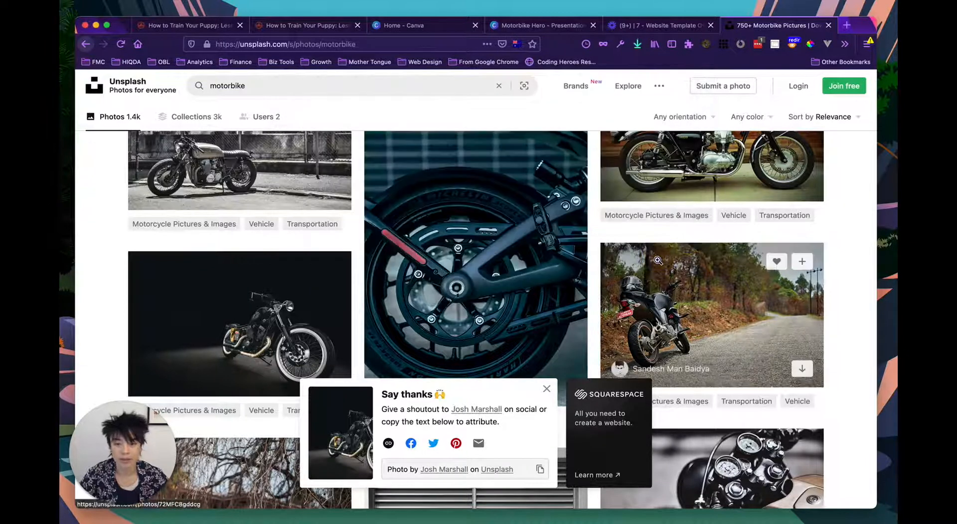
Open tinypng.com in a new browser tab
left_click(424, 43)
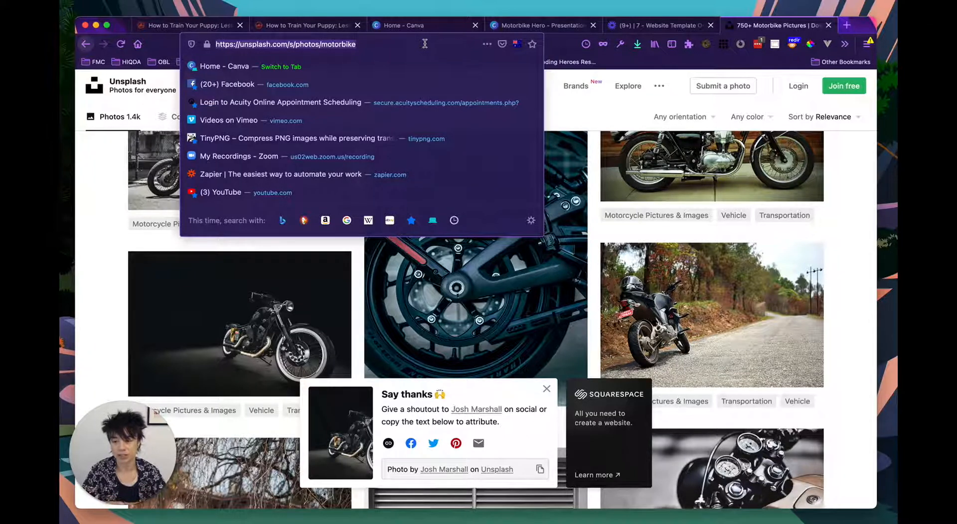
type("tinypng.com/")
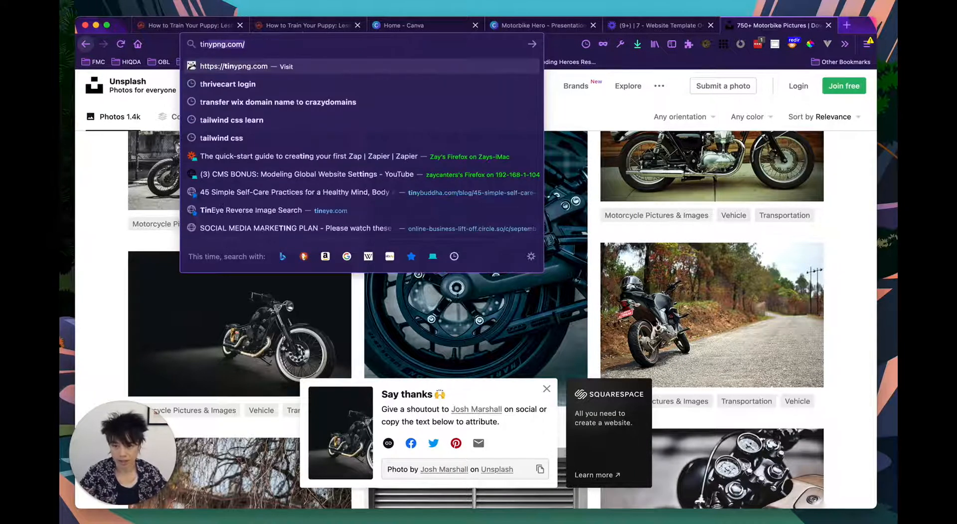
key("alt+Return")
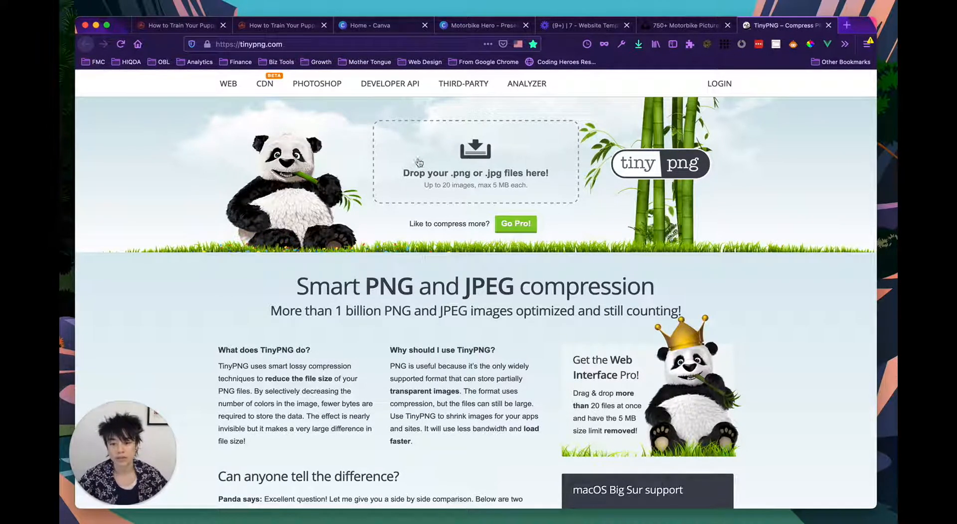
left_click(242, 44)
left_click(314, 44)
left_click(137, 127)
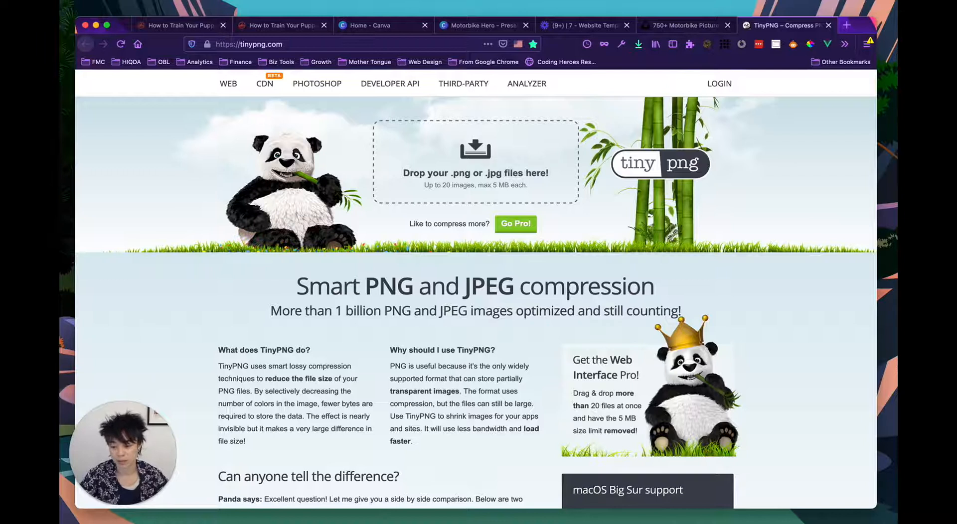
Switch to Finder, close the front window showing the Zoom folder, and move the remaining window clear for browsing
key("super+Tab")
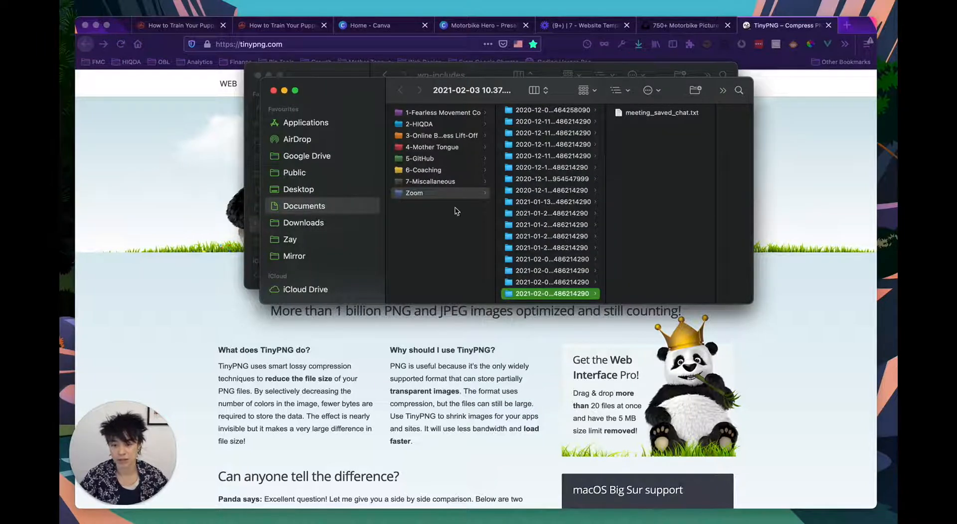
left_click(273, 90)
left_click_drag(299, 82, 265, 194)
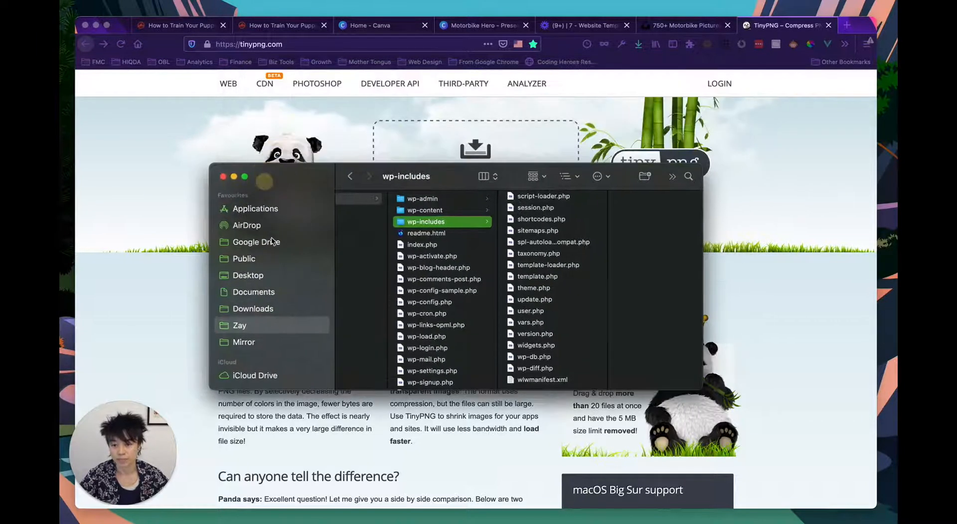
Open the Build a Website Course folder in Finder, under Documents, 3-Online Business Lift-Off, Membership Site
left_click(258, 295)
left_click(378, 223)
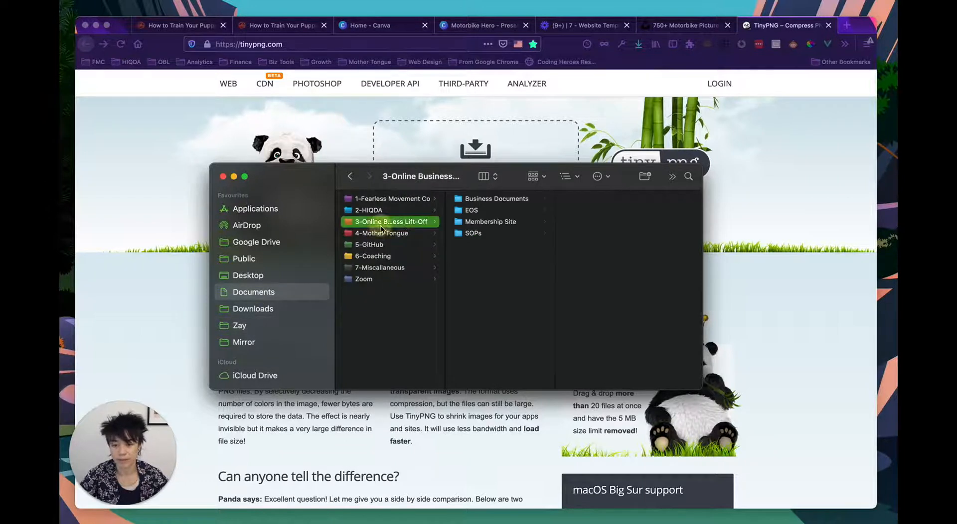
left_click(483, 224)
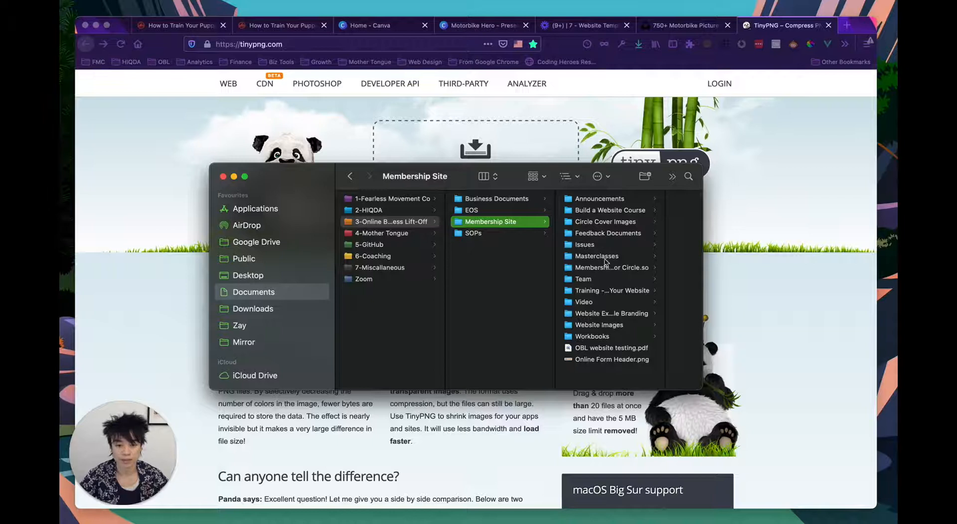
left_click(602, 313)
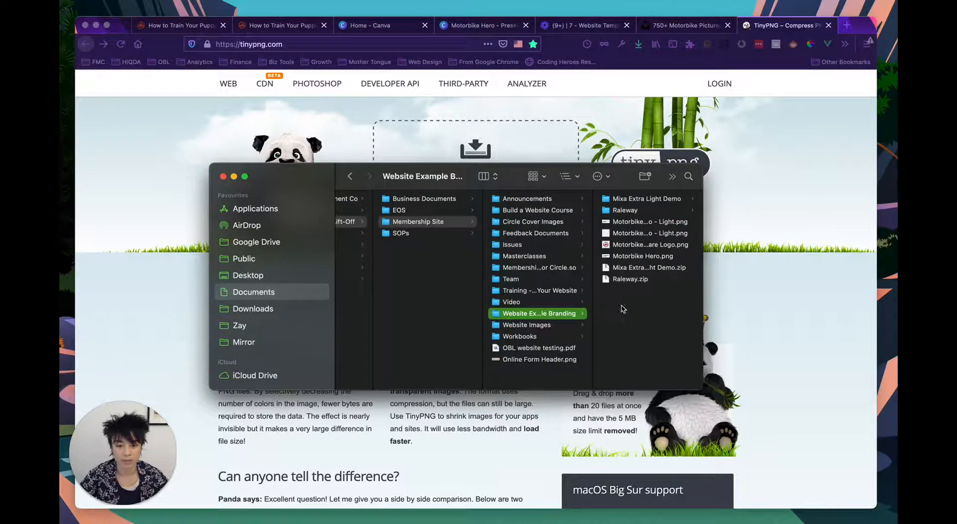
left_click(549, 211)
Move the Finder window below TinyPNG's upload area and upload motorbike-hero-image.jpg for compression
left_click_drag(326, 182, 293, 240)
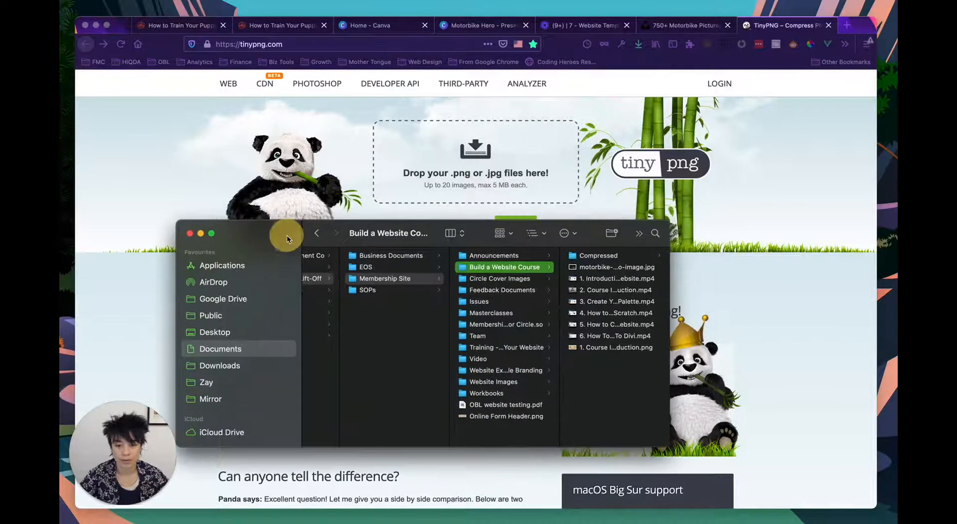
left_click(596, 268)
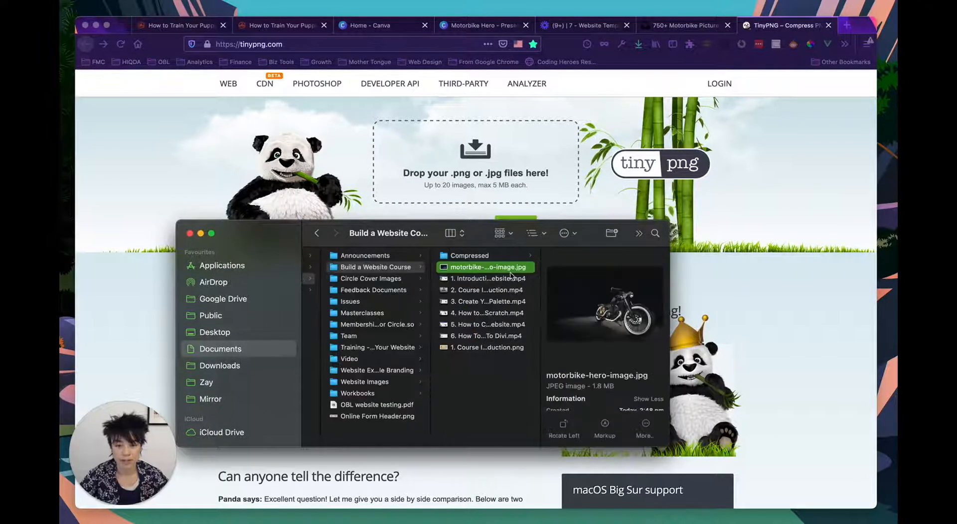
left_click_drag(493, 269, 460, 172)
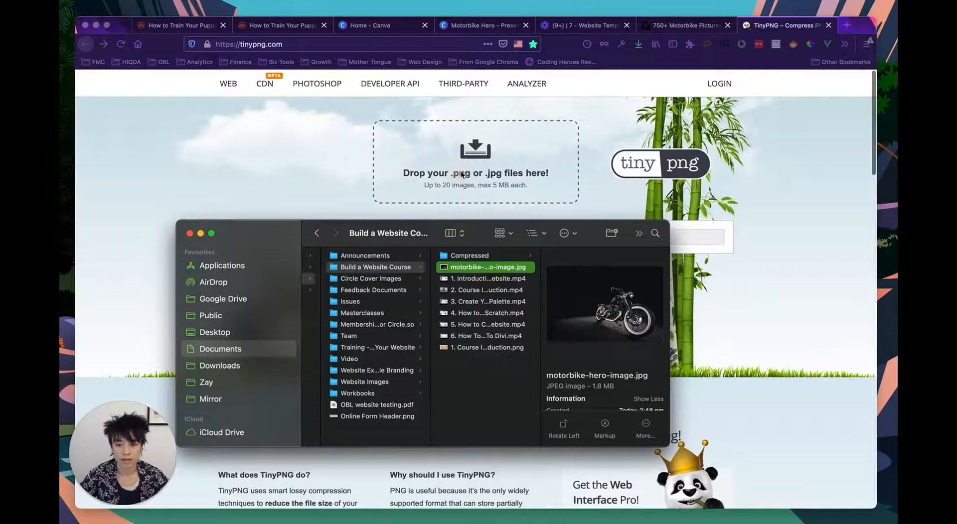
Download the compressed motorbike-hero-image.jpg from TinyPNG into the Build a Website Course folder, replacing the original file
left_click_drag(273, 238, 289, 315)
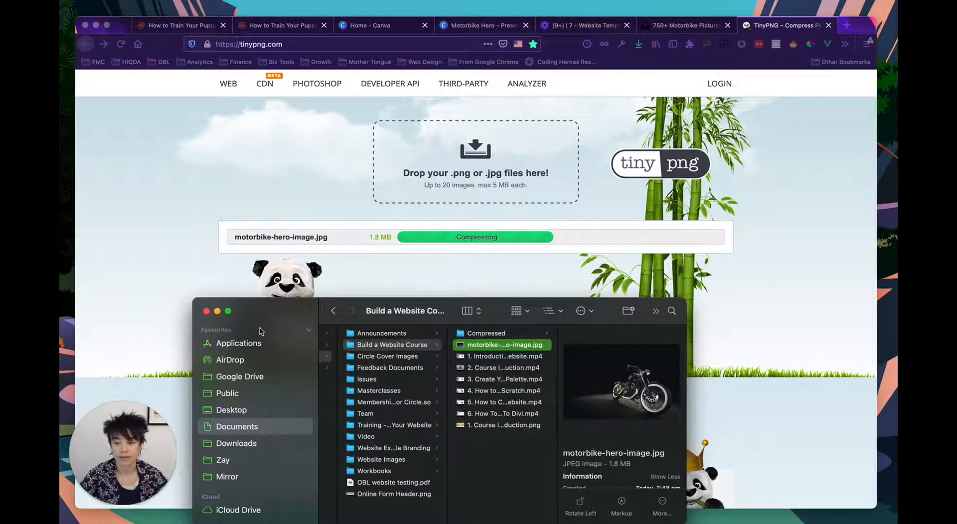
left_click_drag(266, 319, 267, 300)
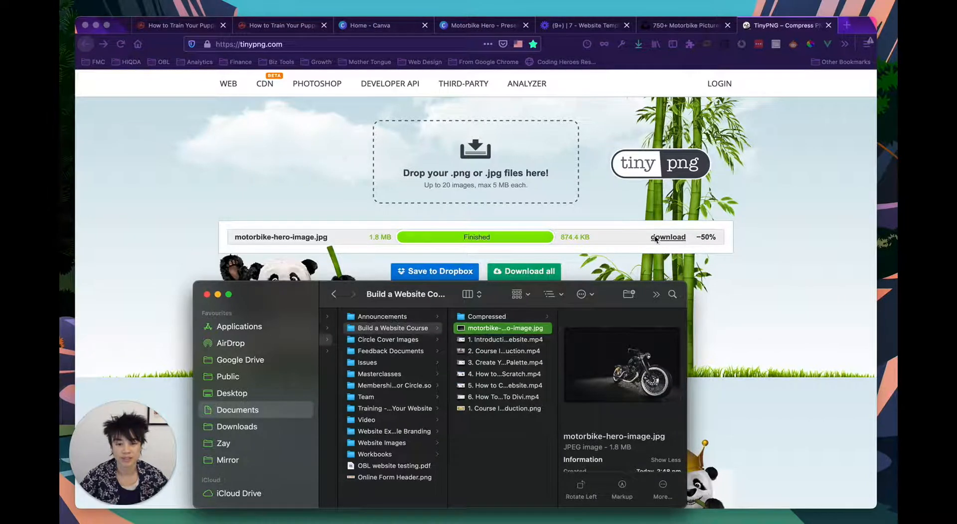
left_click(670, 239)
left_click(669, 237)
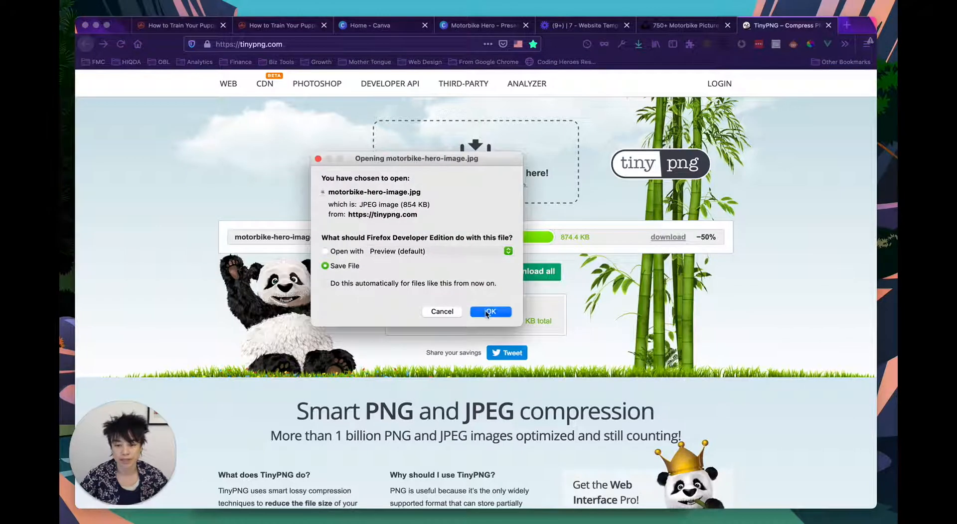
left_click(488, 311)
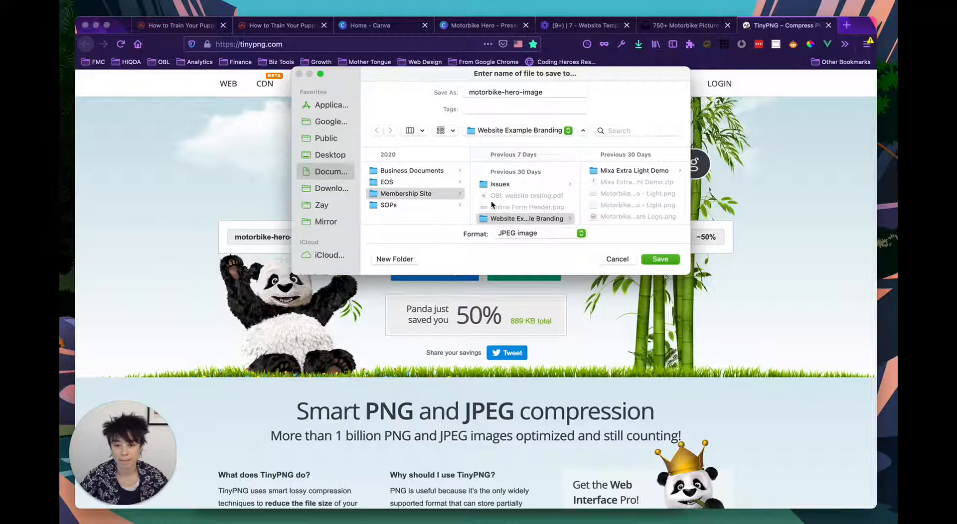
scroll(491, 202, "up", 5)
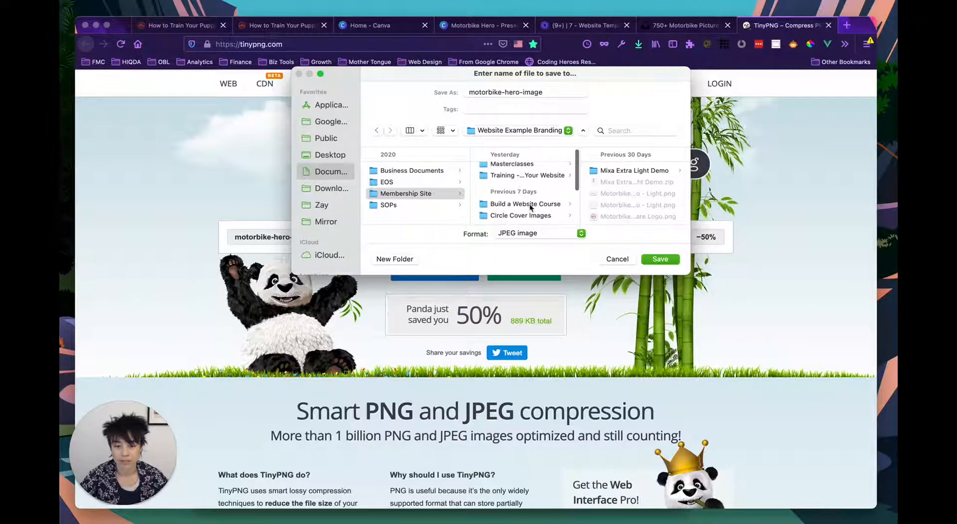
left_click(529, 204)
left_click(653, 259)
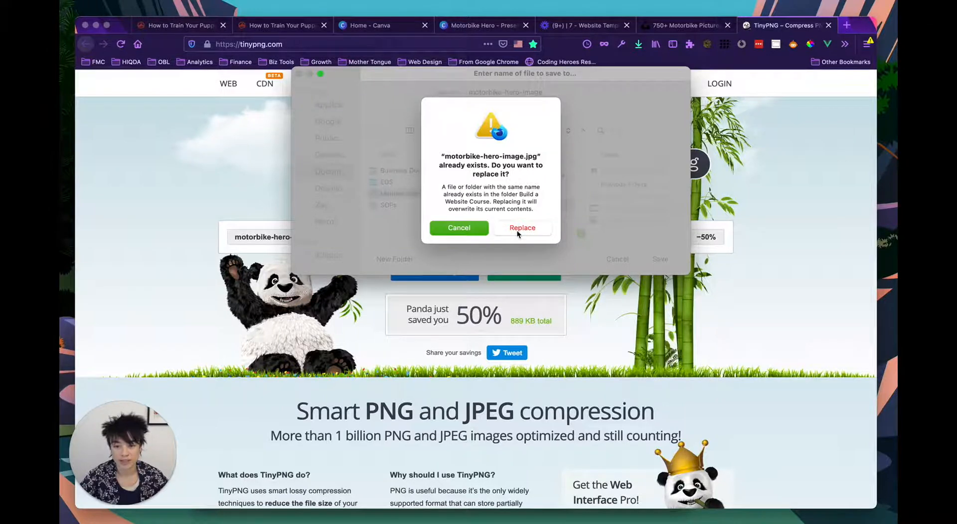
left_click(518, 229)
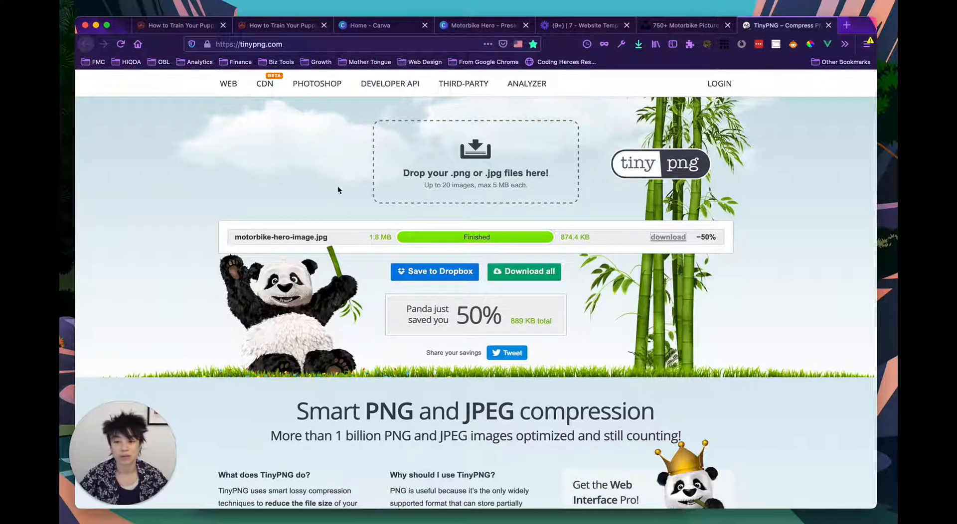
Return to the Motorbike Hero page in the Divi builder and show the hero section's background image settings
left_click(271, 25)
left_click(180, 24)
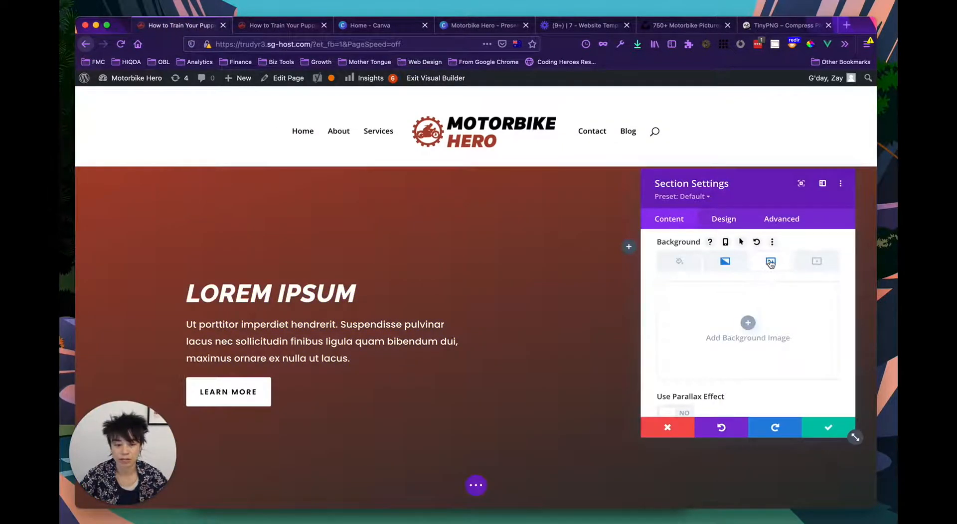
left_click(725, 262)
left_click(680, 261)
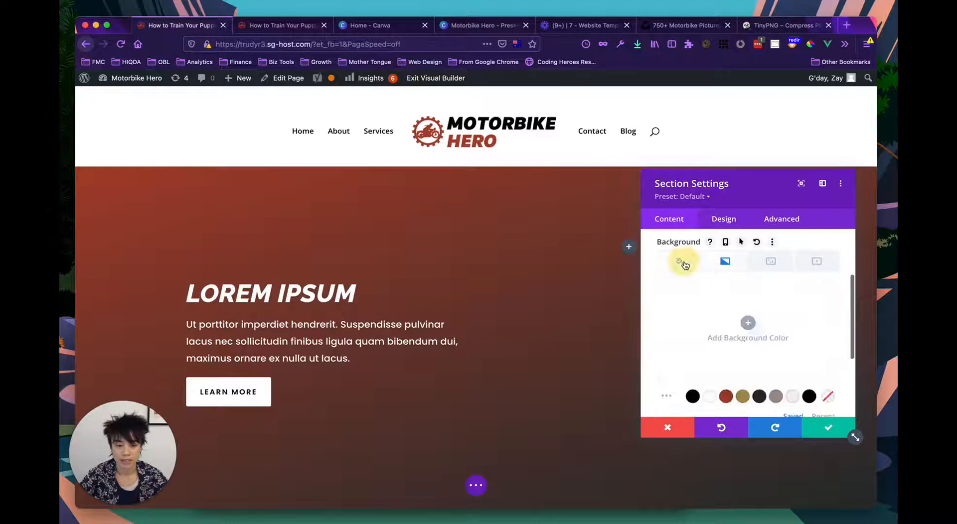
left_click(725, 262)
left_click(770, 262)
left_click(725, 262)
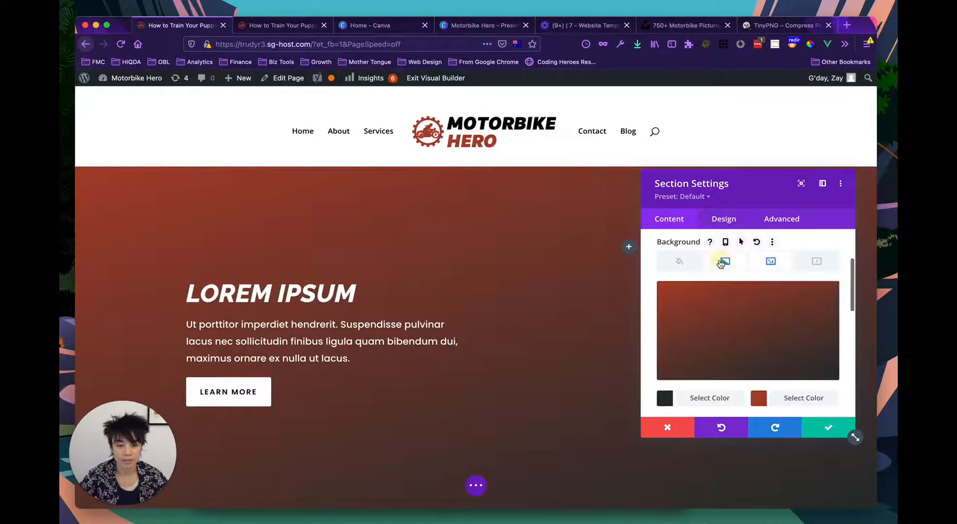
left_click(770, 262)
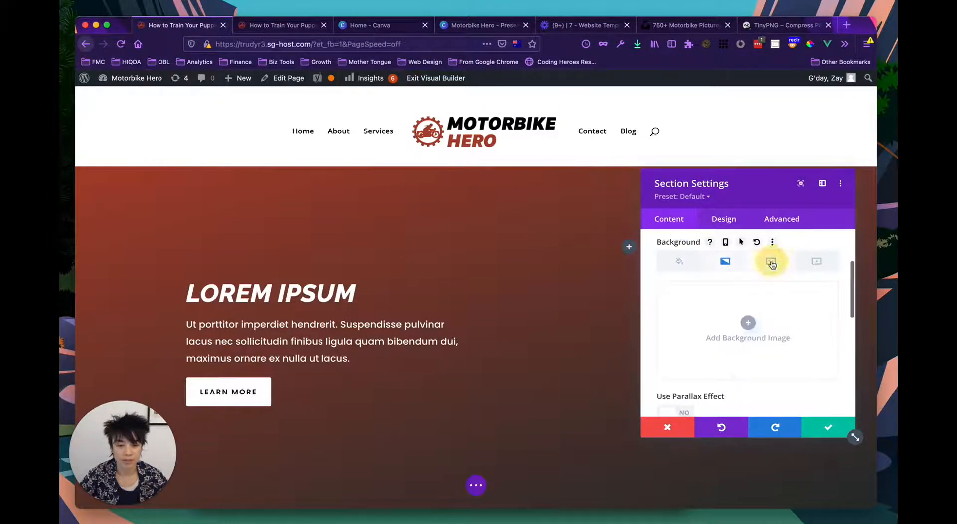
Upload motorbike-hero-image.jpg from the Build a Website Course folder to the media library as a new background image
left_click(748, 324)
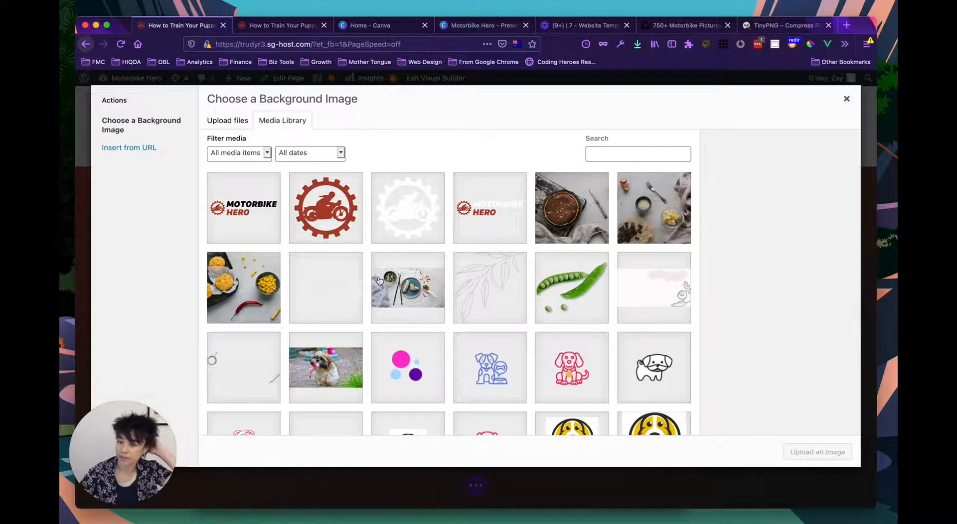
left_click(229, 122)
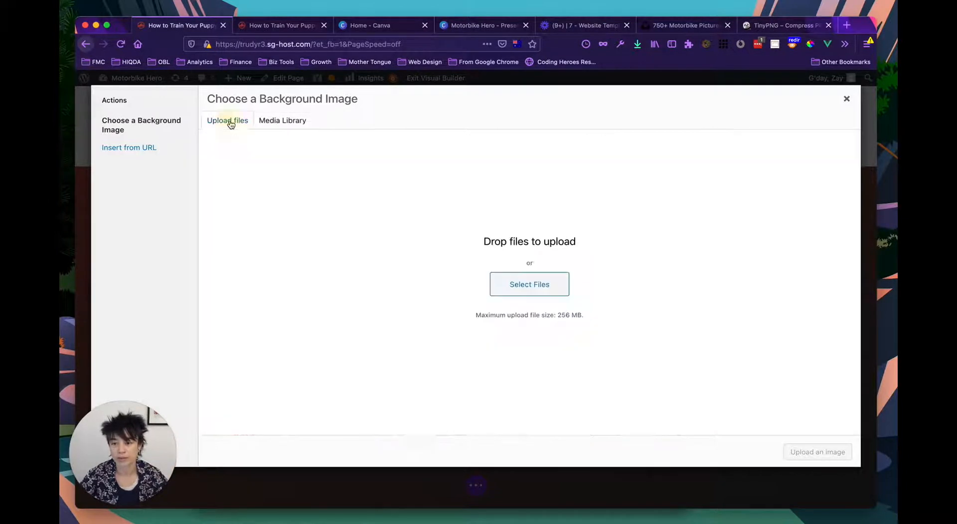
left_click(529, 284)
left_click(521, 123)
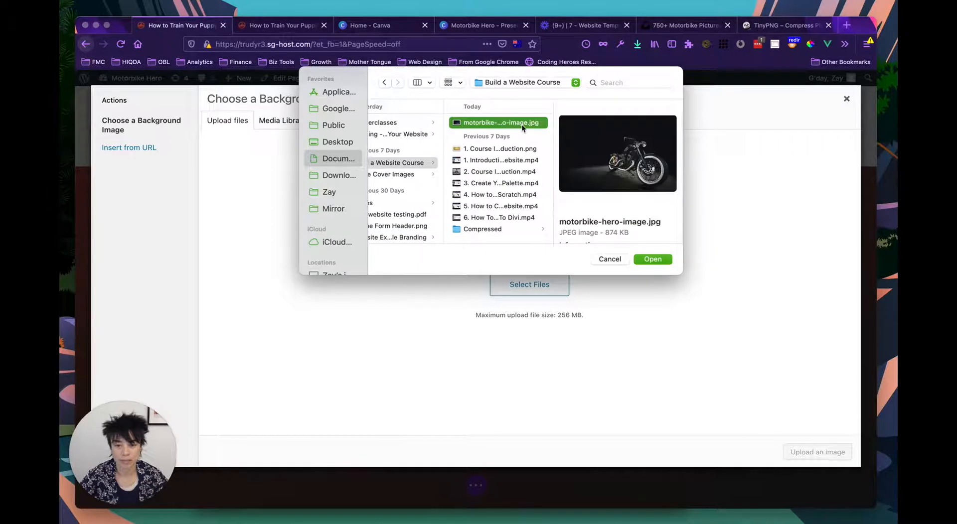
left_click(651, 259)
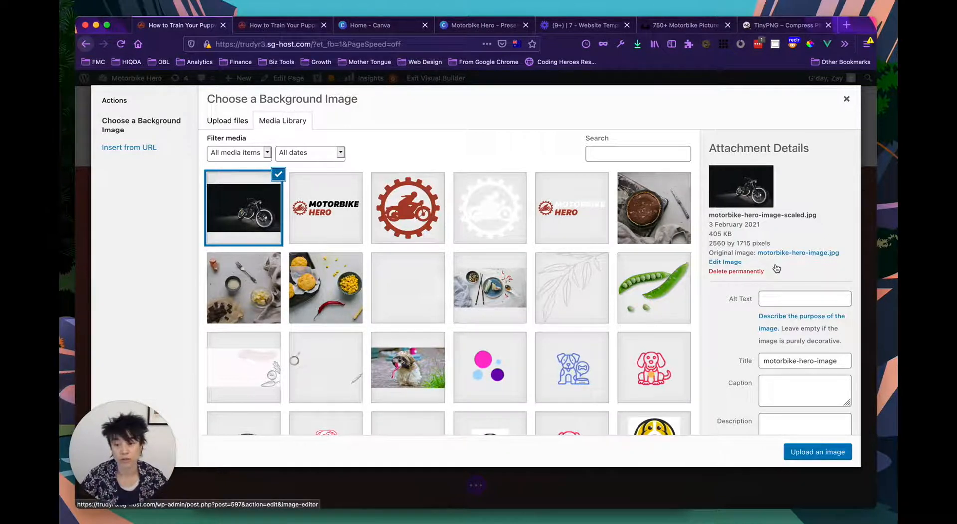
Set the uploaded image's alt text to "motorbike with black background"
left_click(772, 295)
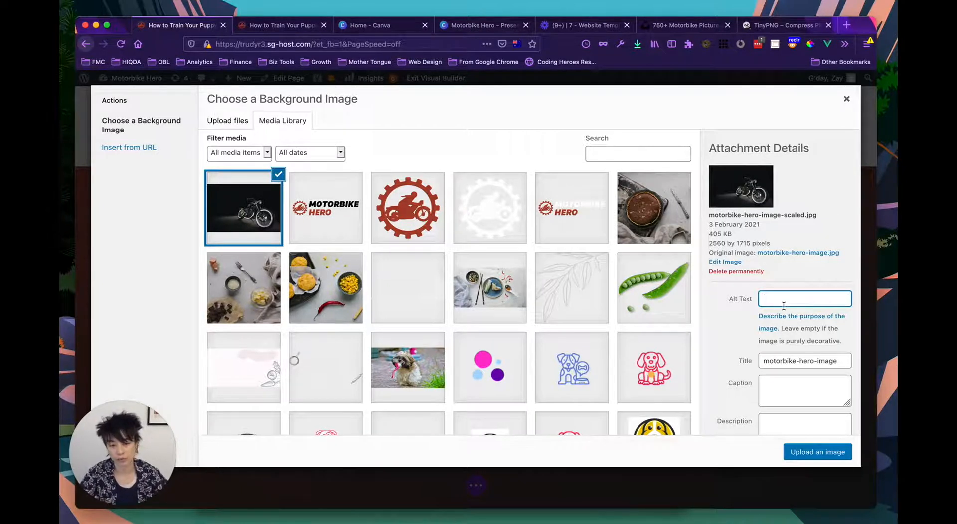
type("motorbike in a")
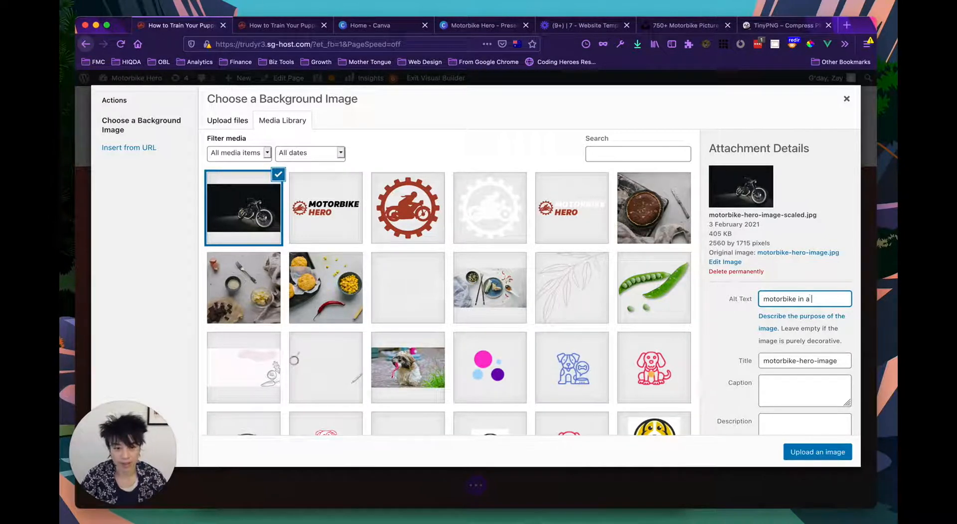
key("BackSpace")
key("BackSpace")
key("BackSpace")
key("BackSpace")
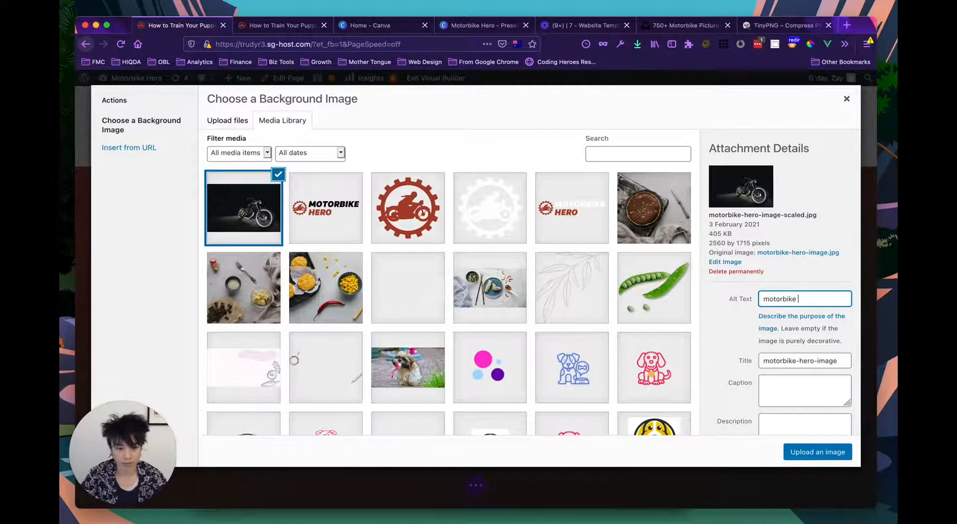
type("with black bac")
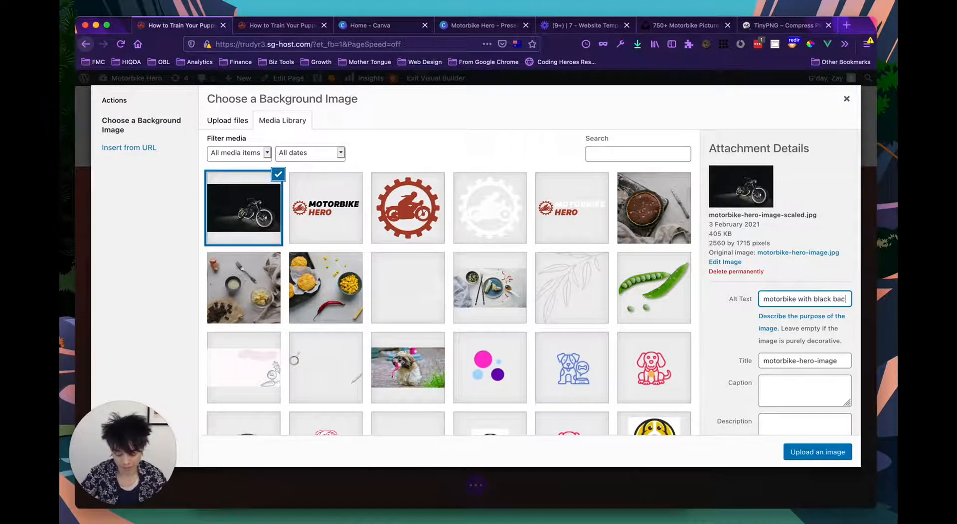
type("kground")
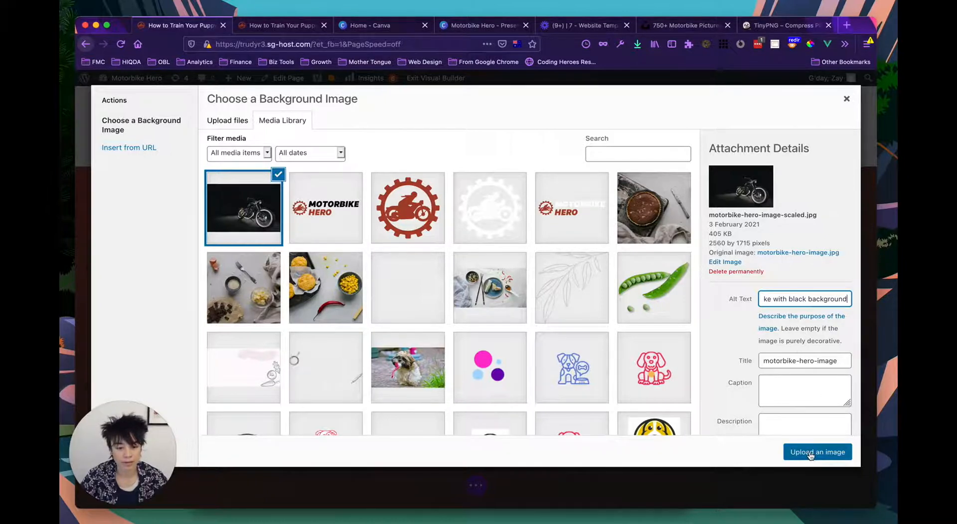
Insert the selected motorbike image as the hero section's background image
scroll(809, 426, "down", 5)
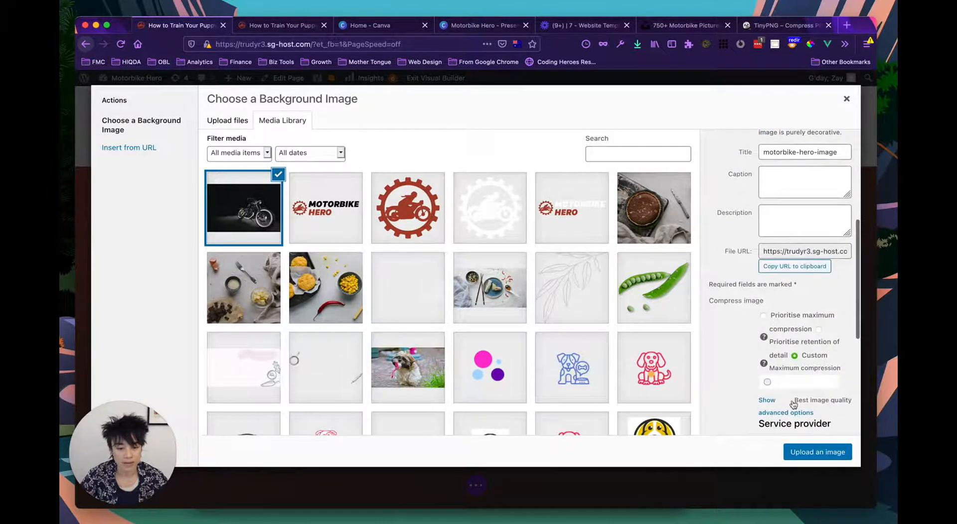
scroll(796, 401, "down", 9)
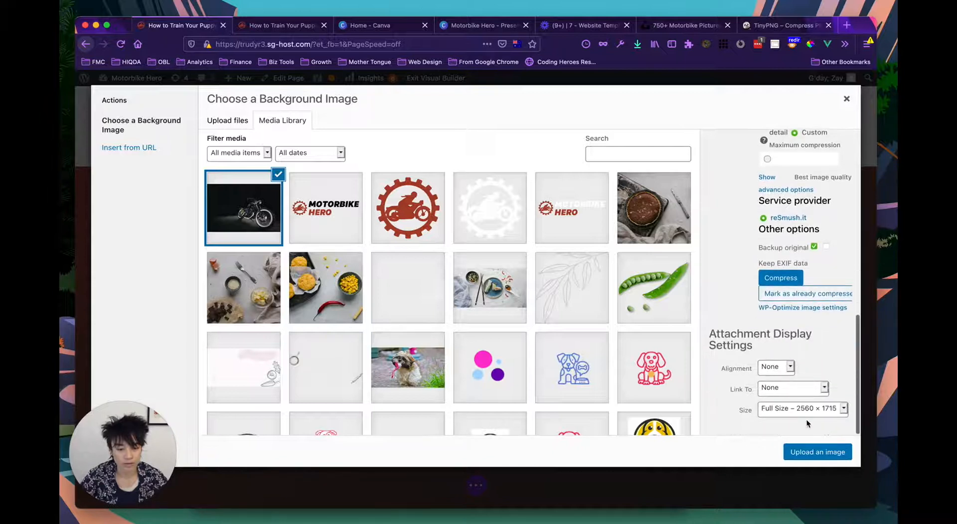
left_click(808, 452)
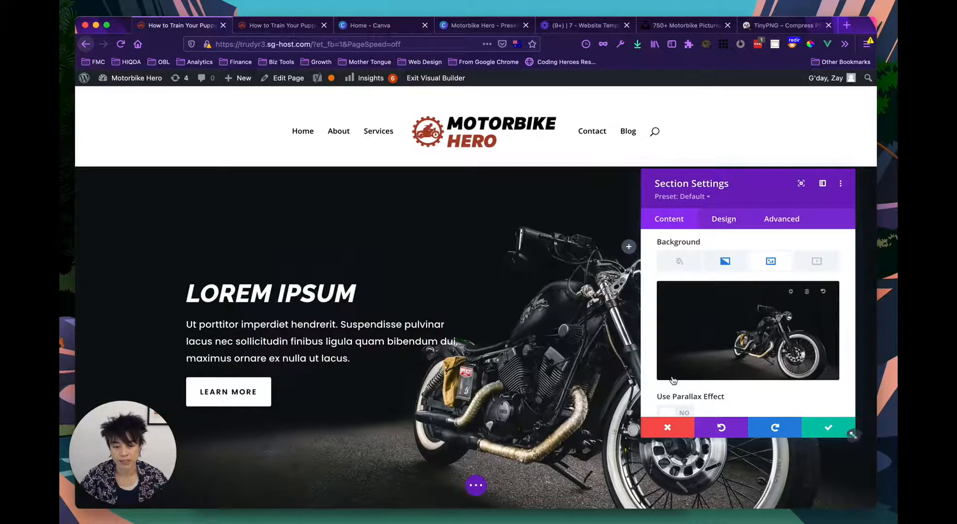
Examine how the motorbike background fills the hero section, moving the Section Settings window out of the way as needed
left_click_drag(719, 194, 812, 415)
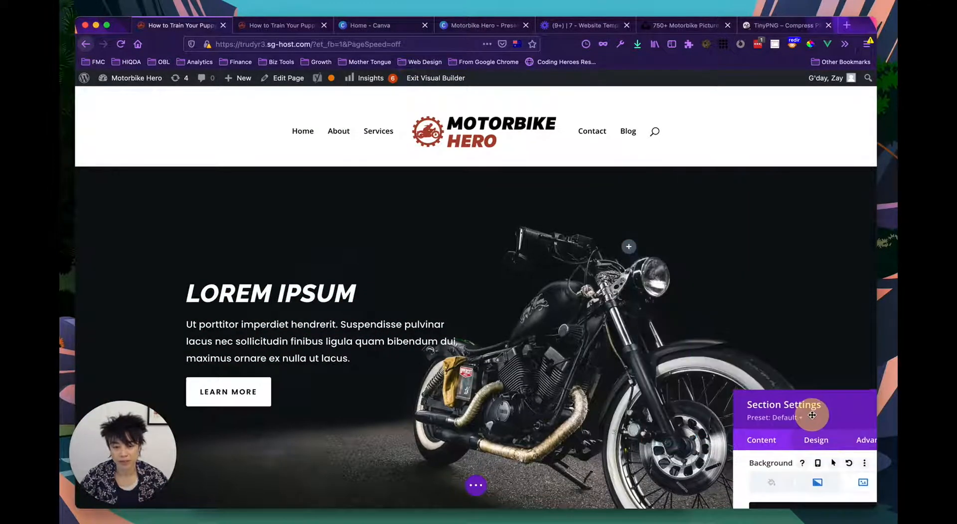
left_click_drag(713, 206, 723, 207)
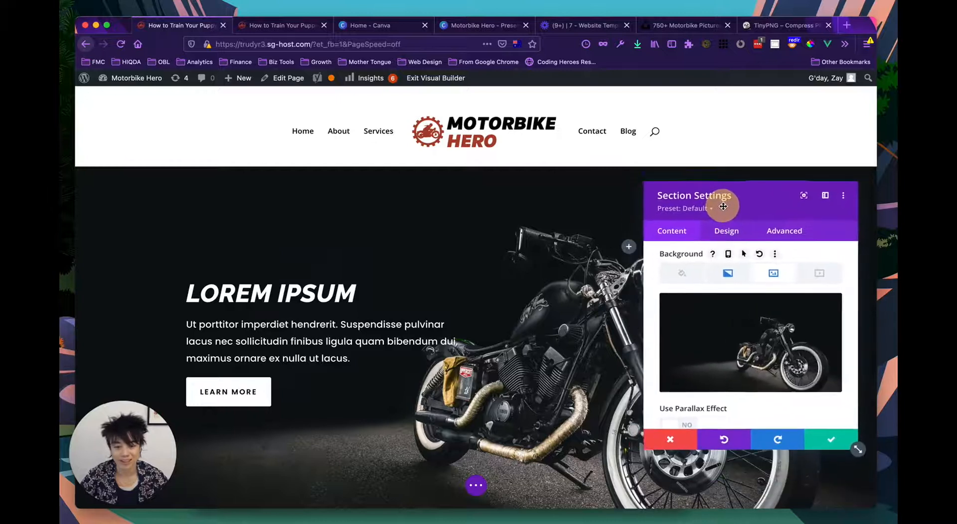
scroll(478, 384, "down", 1)
scroll(478, 384, "down", 4)
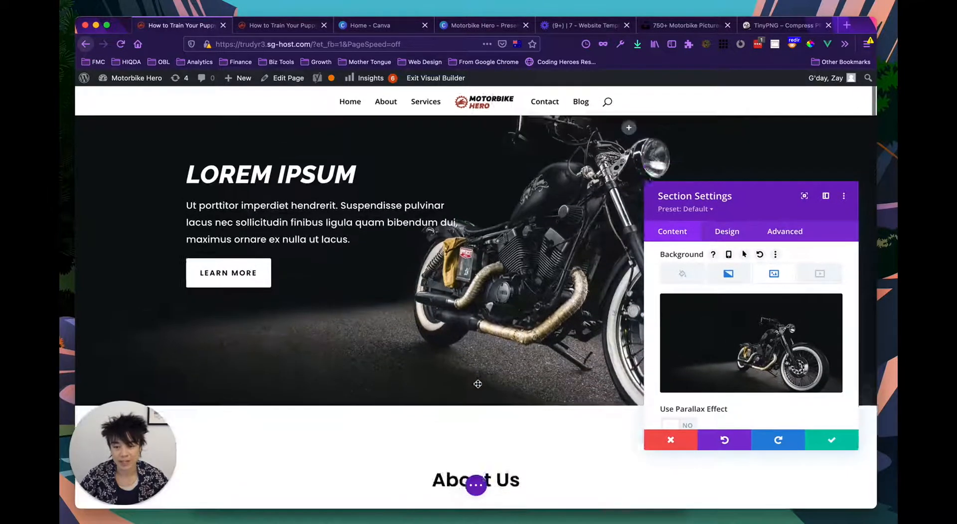
scroll(478, 384, "up", 5)
mouse_move(726, 341)
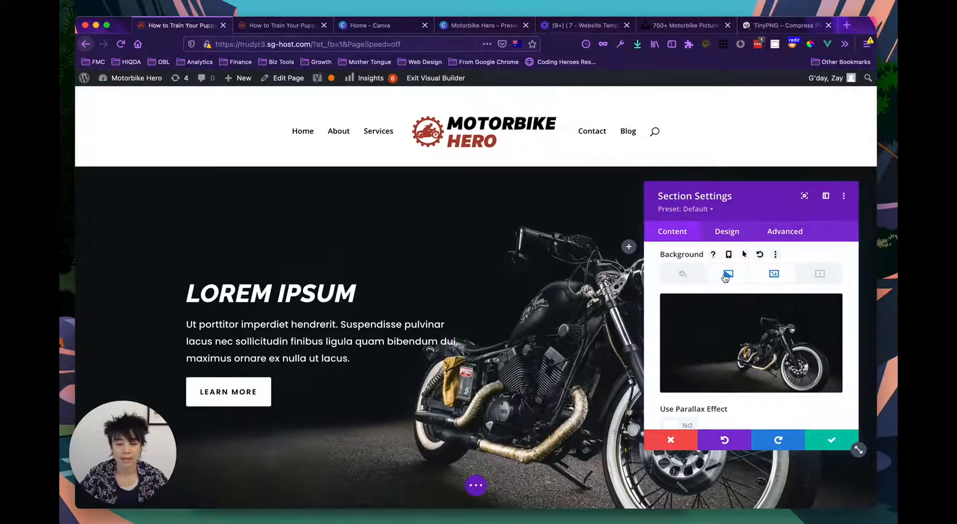
scroll(497, 301, "down", 3)
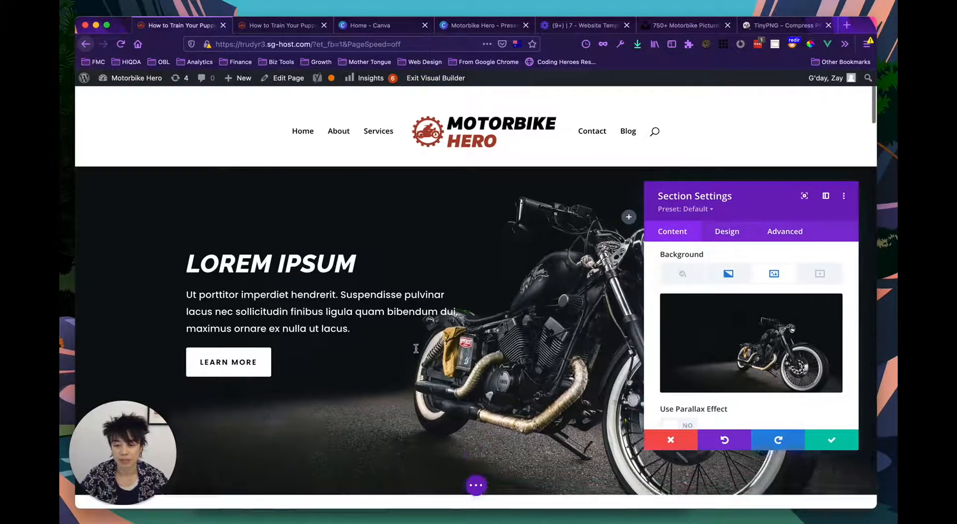
scroll(416, 348, "up", 3)
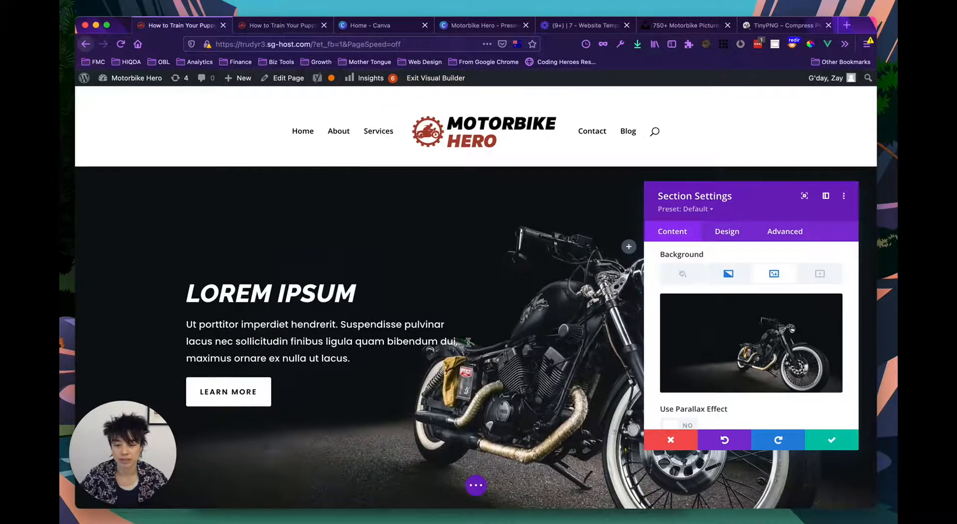
Place the hero section's background gradient above the background image
left_click(728, 275)
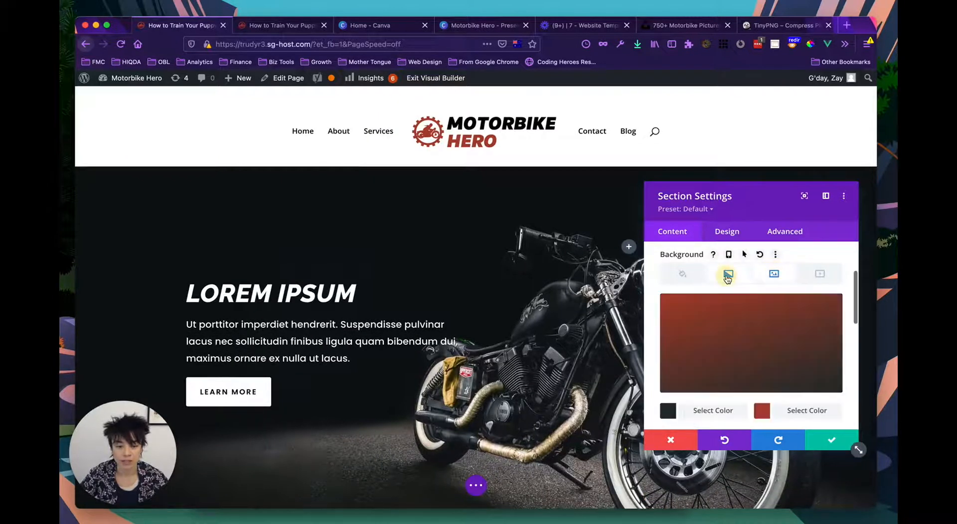
left_click(774, 275)
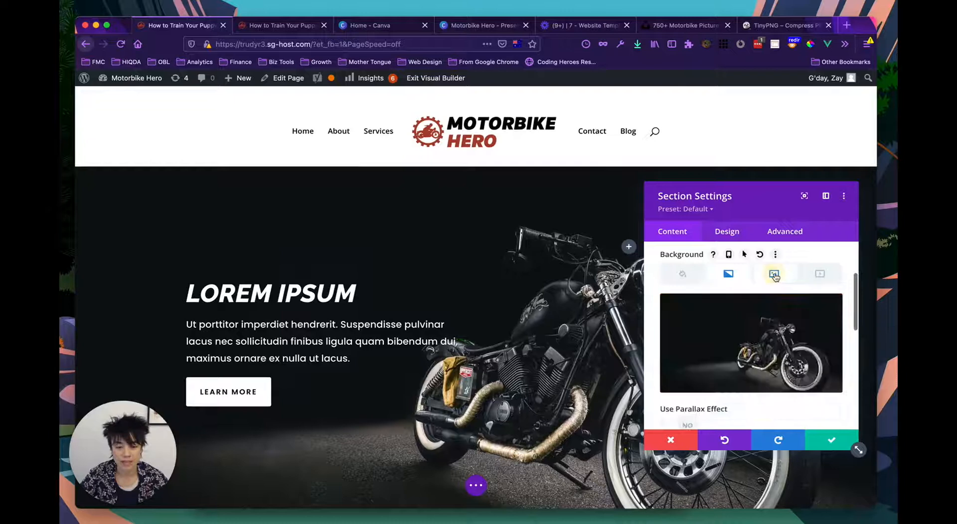
left_click(727, 277)
mouse_move(728, 319)
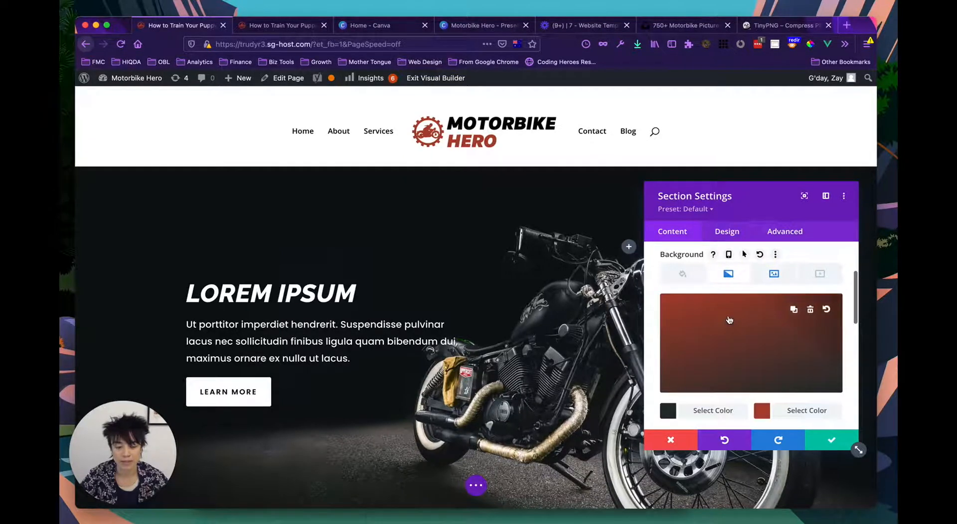
scroll(728, 319, "down", 10)
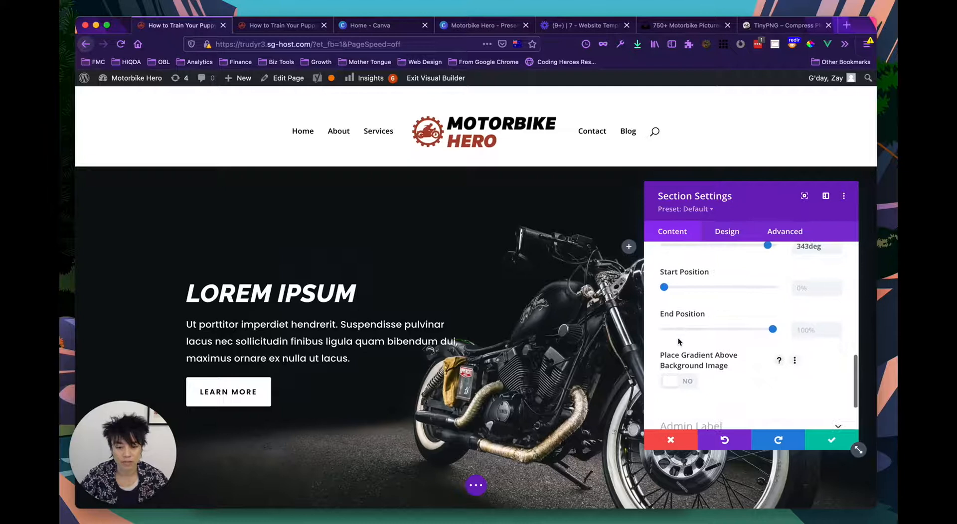
left_click(677, 382)
scroll(711, 367, "up", 8)
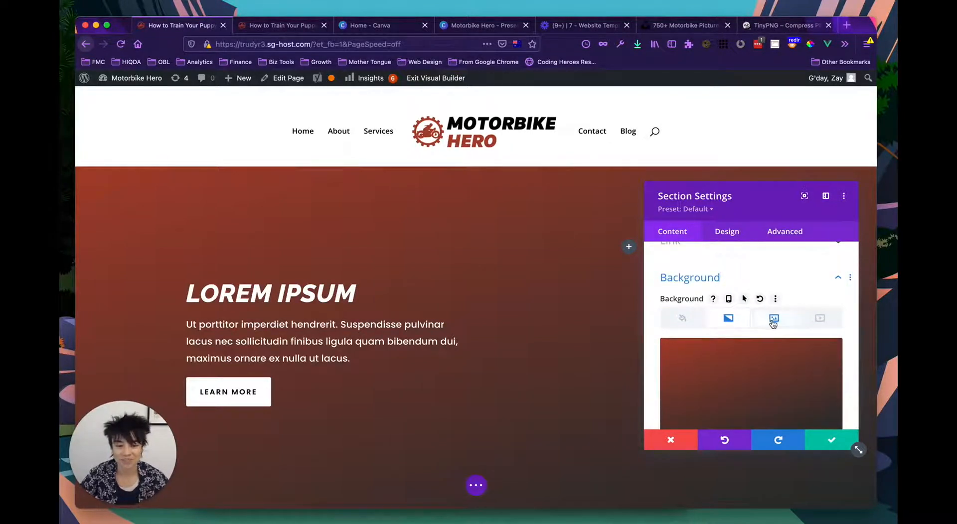
scroll(772, 321, "down", 1)
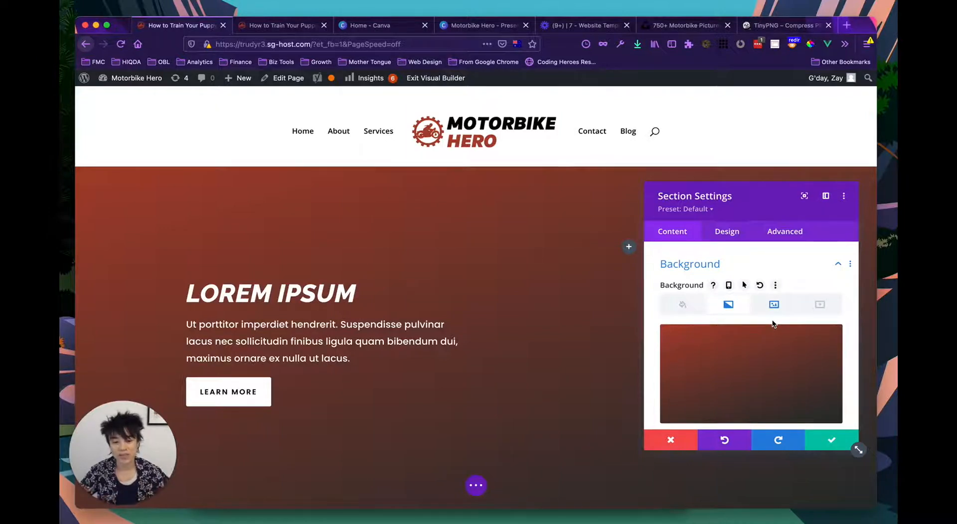
Lower the opacity of the background gradient's dark colour #242e2f until it is almost fully transparent
scroll(772, 324, "down", 1)
scroll(740, 364, "down", 1)
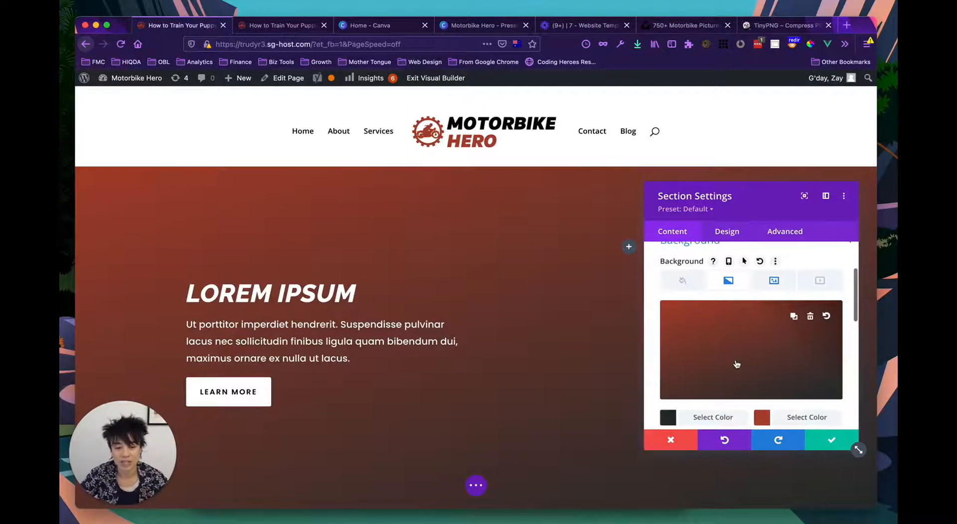
scroll(706, 381, "down", 2)
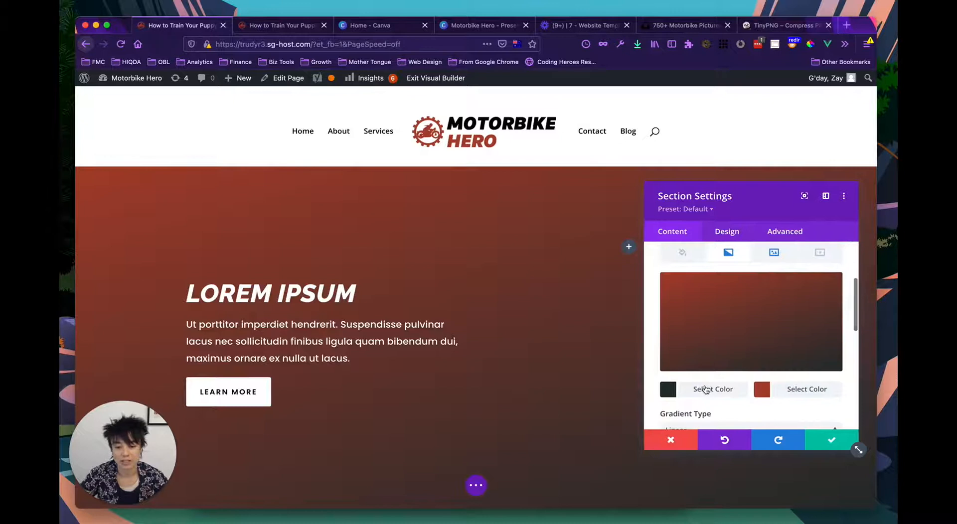
left_click(693, 391)
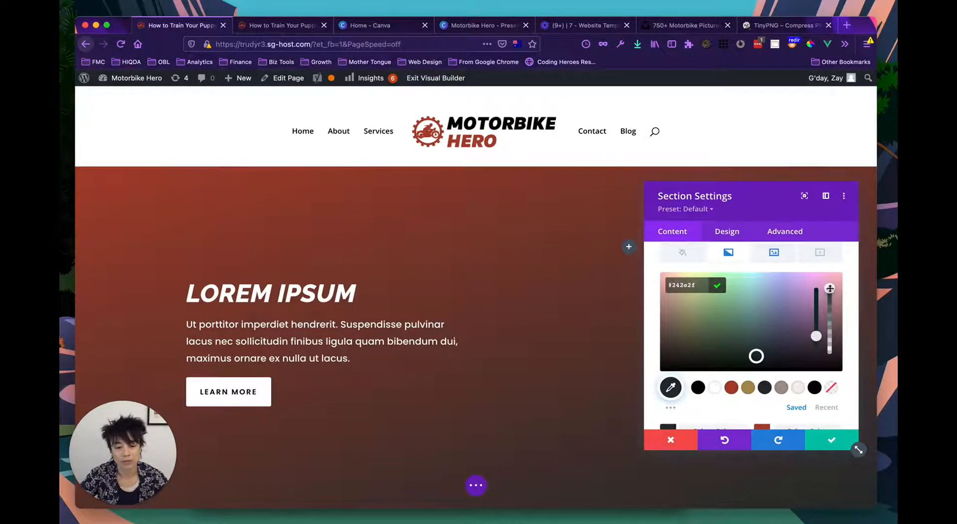
left_click_drag(829, 288, 830, 298)
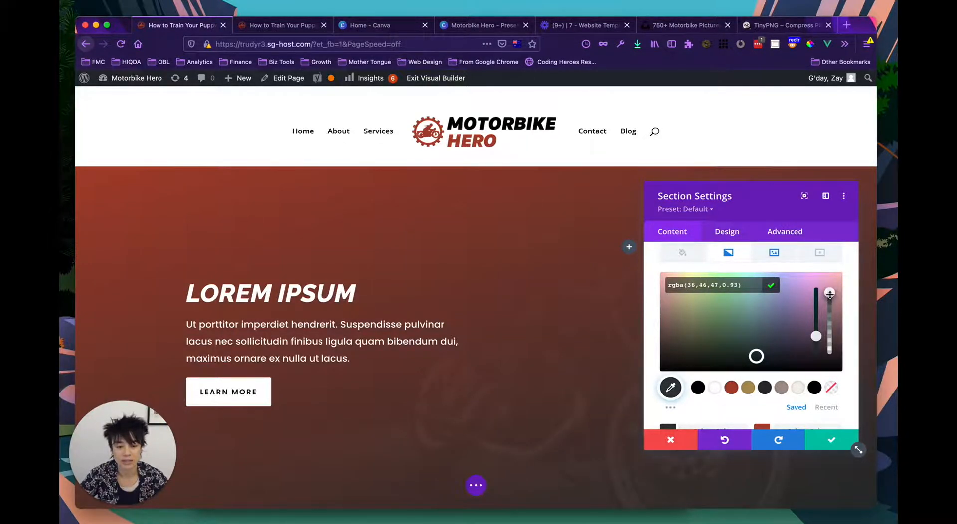
left_click_drag(830, 294, 815, 354)
Reduce the opacity of the background gradient's red colour to 0.55
scroll(814, 354, "down", 2)
left_click(761, 389)
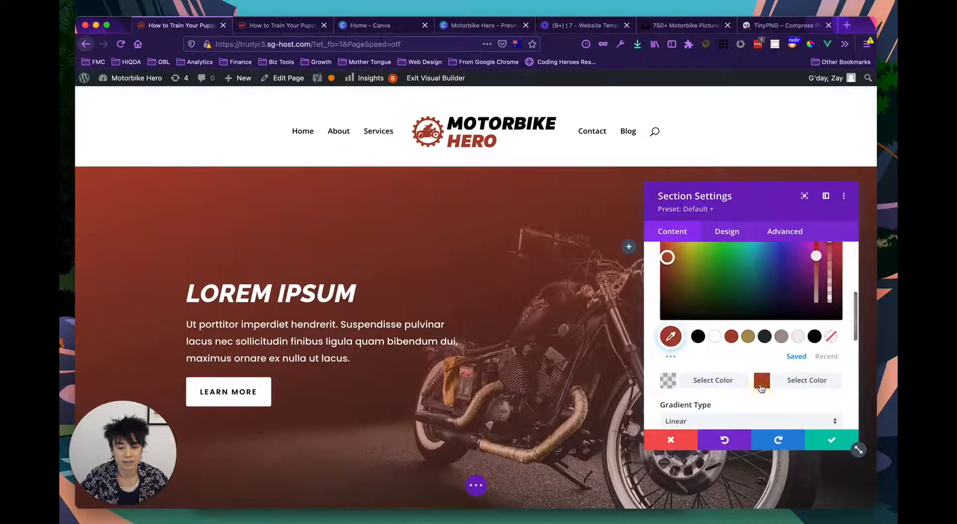
scroll(817, 324, "up", 2)
left_click_drag(829, 305, 831, 340)
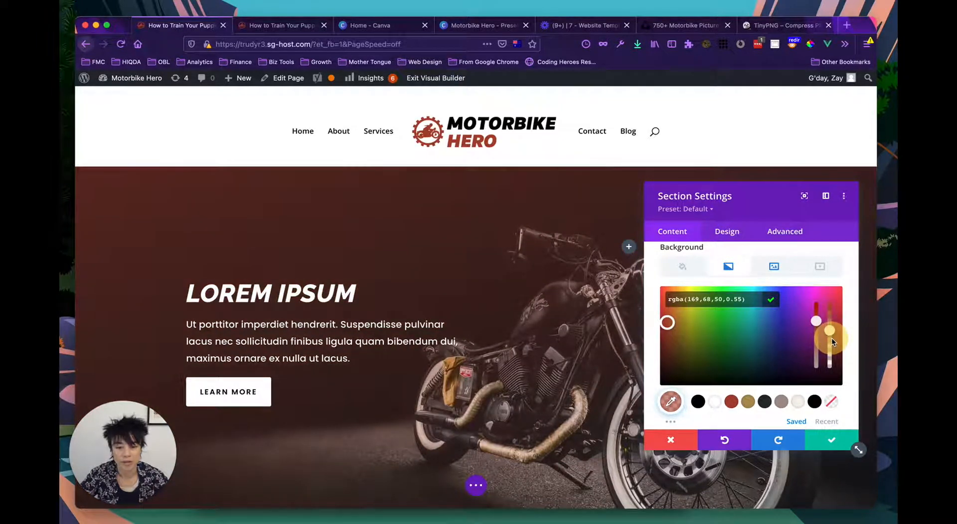
left_click_drag(832, 340, 831, 340)
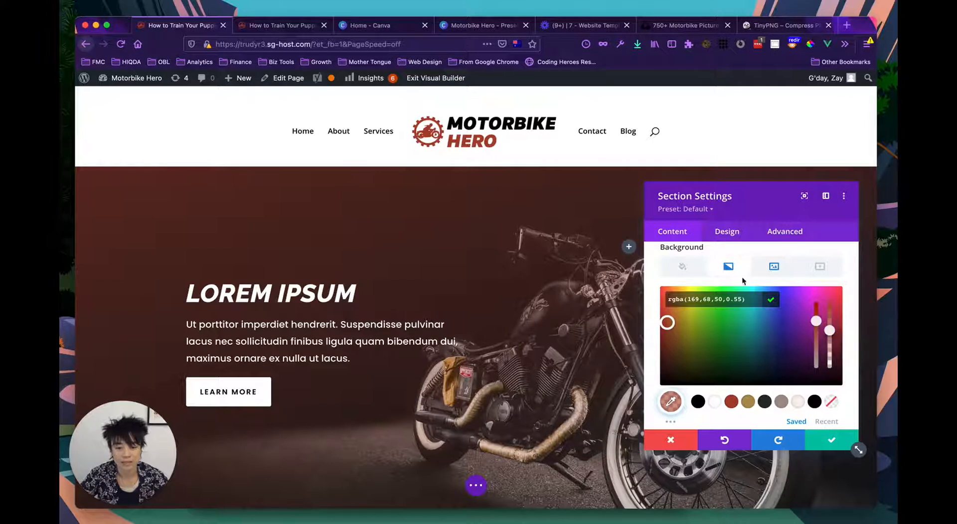
Shift the Section Settings window off the motorbike and set the dark gradient colour's opacity to 0
left_click_drag(682, 202, 696, 231)
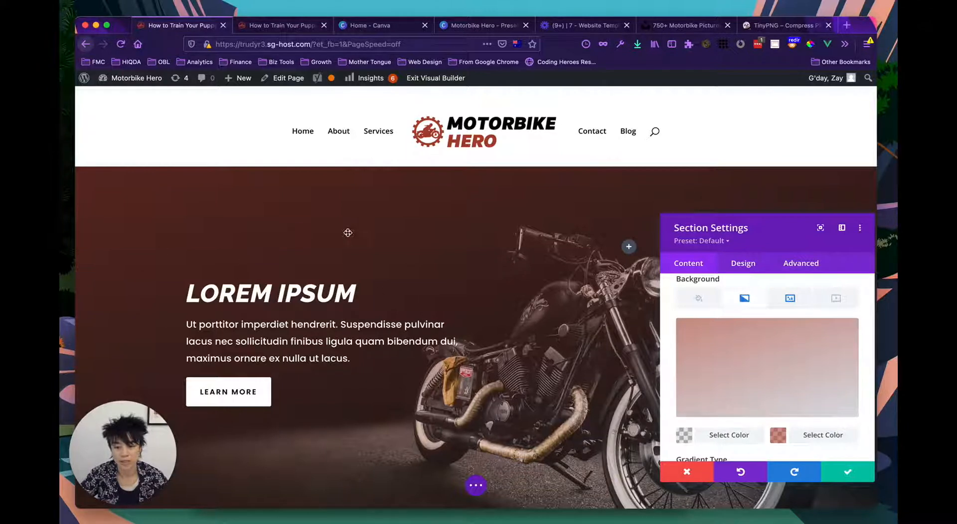
scroll(737, 387, "down", 1)
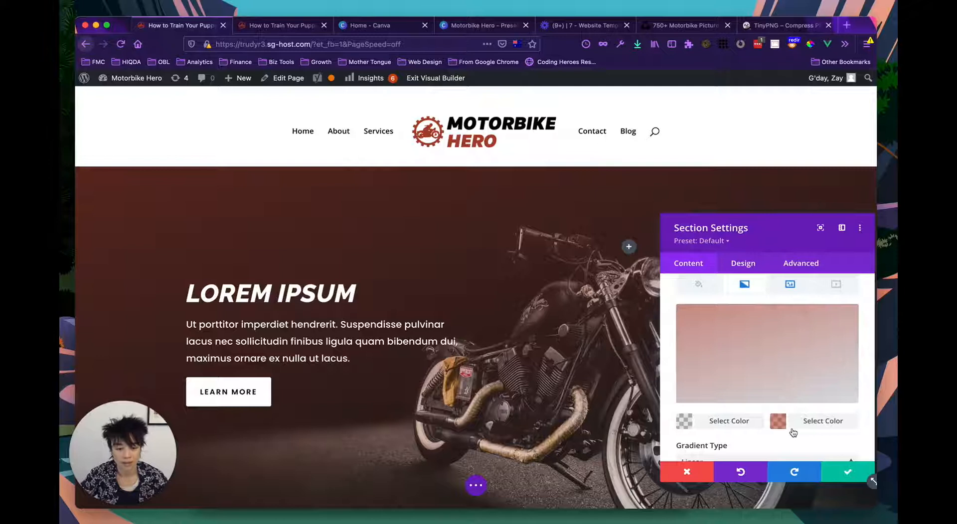
left_click(710, 422)
left_click_drag(845, 375, 847, 391)
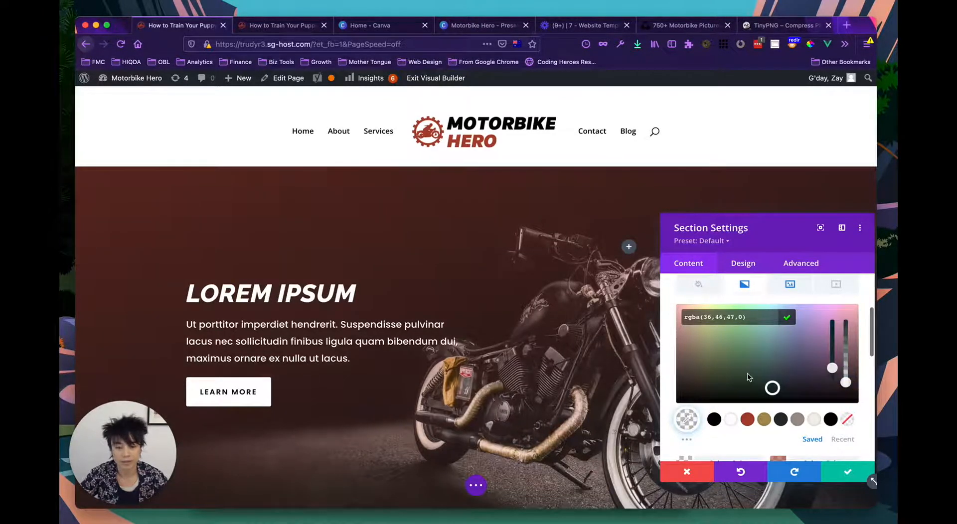
left_click(532, 242)
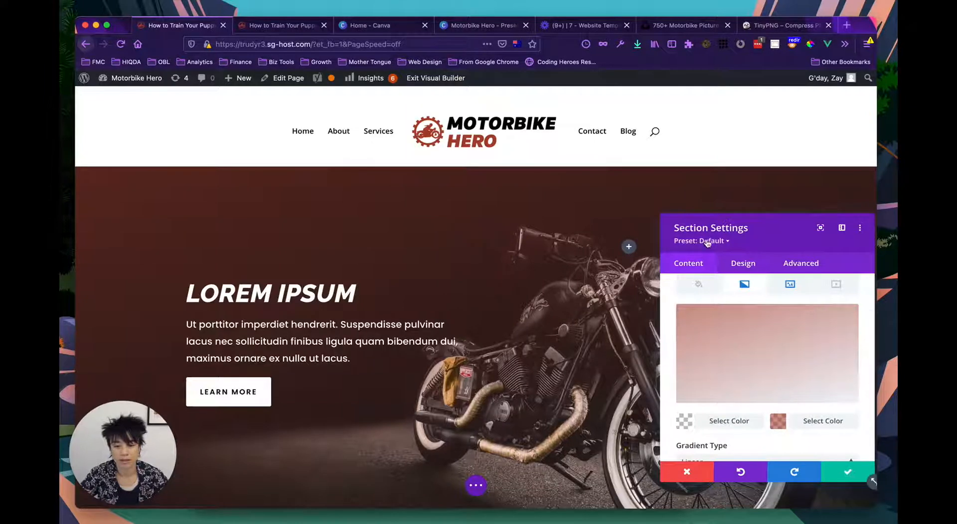
Dock the Section Settings window as a sidebar beside the page preview
left_click_drag(715, 229, 645, 208)
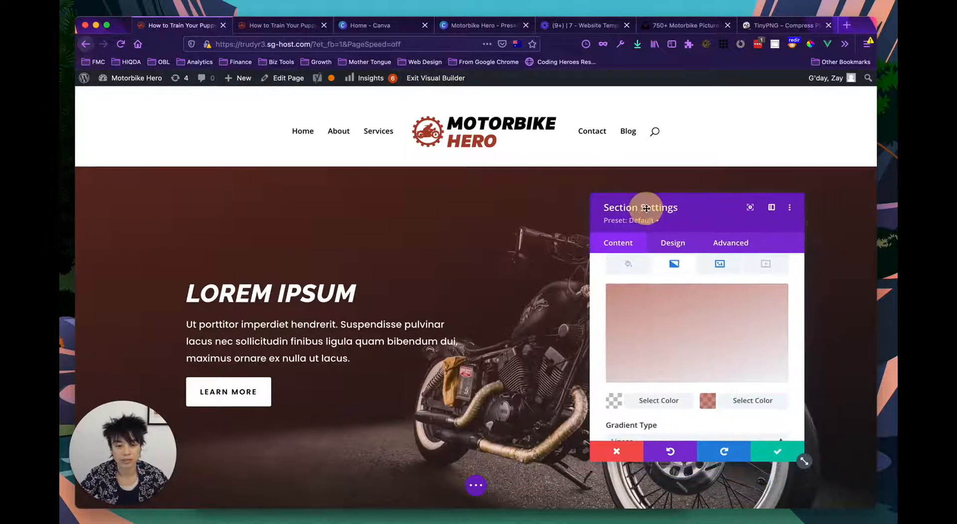
left_click(772, 208)
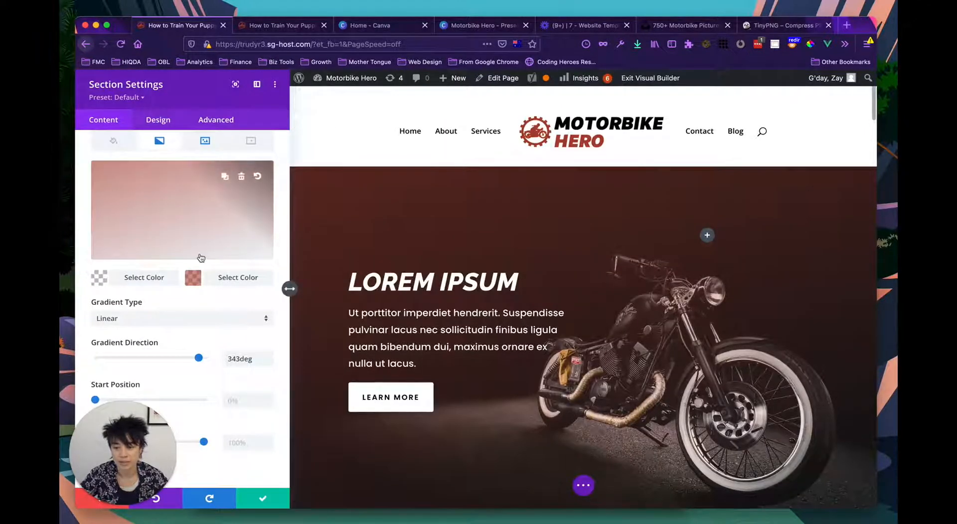
Set the hero background gradient's direction to 105deg
scroll(417, 301, "down", 2)
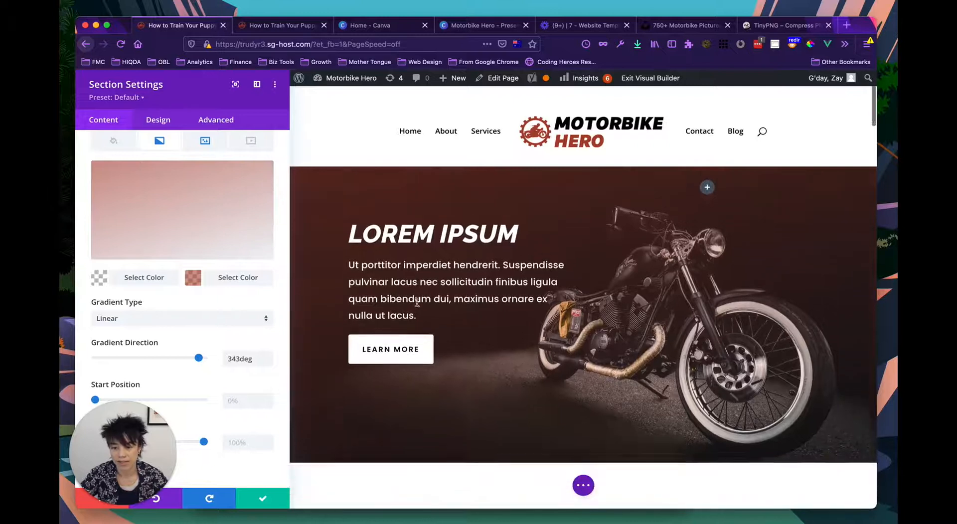
scroll(433, 304, "up", 2)
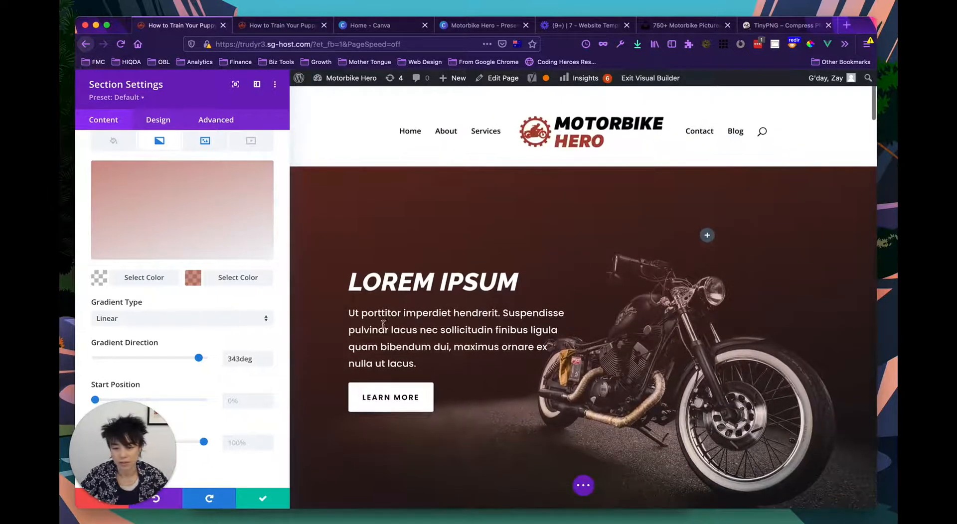
left_click_drag(199, 358, 127, 362)
scroll(199, 357, "down", 3)
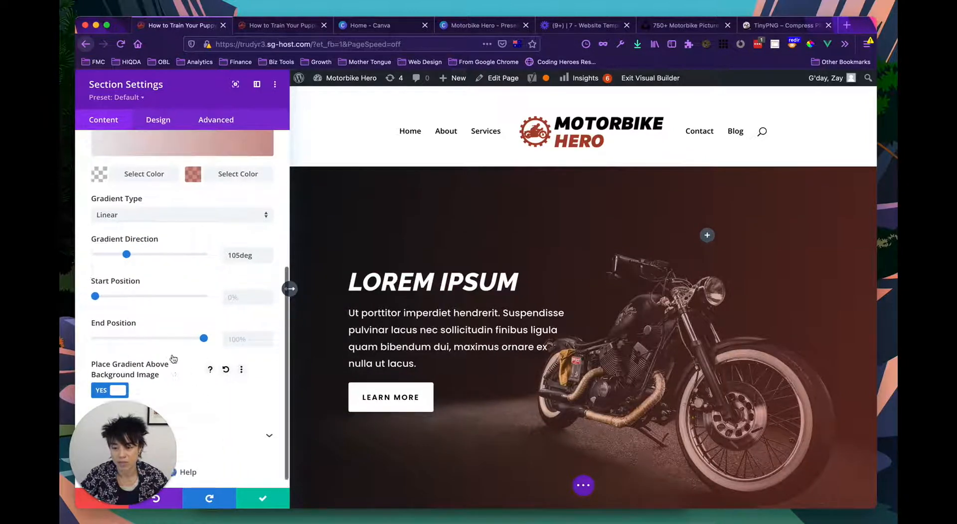
Remove the background gradient from the hero section and save the section settings
scroll(174, 348, "up", 5)
left_click(239, 283)
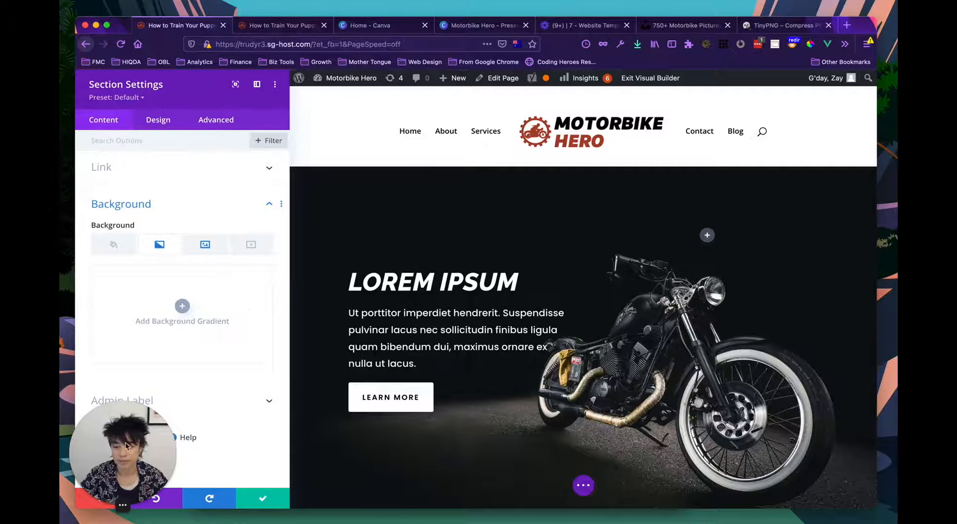
left_click_drag(124, 442, 837, 454)
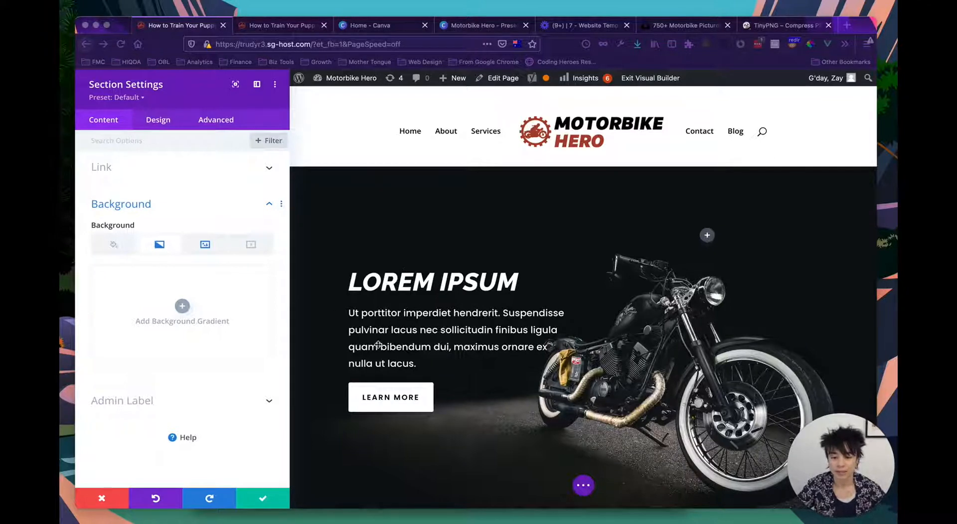
left_click(268, 503)
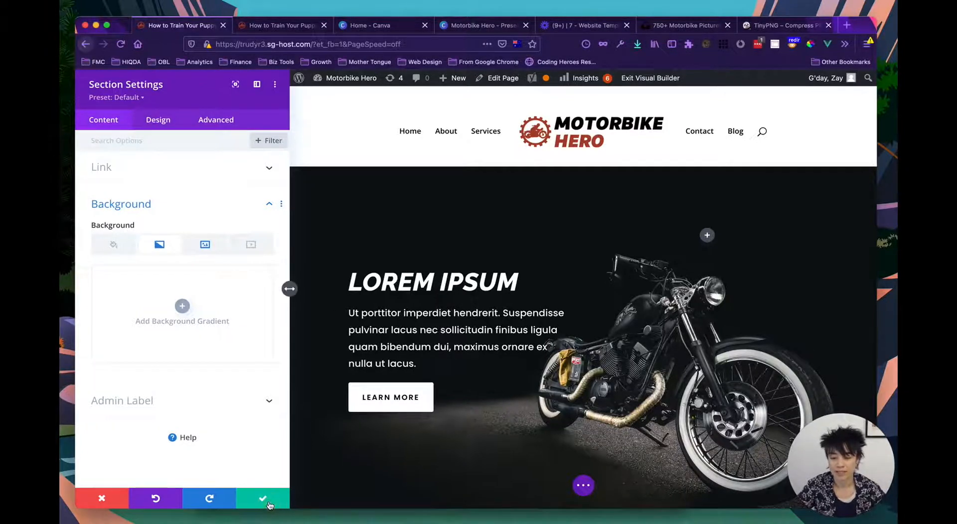
left_click(261, 500)
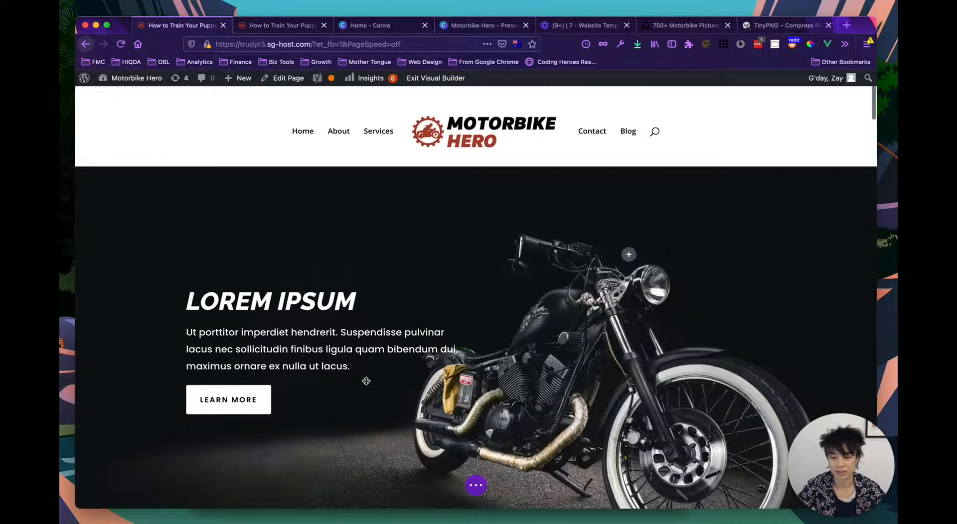
Open the hero's call-to-action module settings and look through its design option groups
scroll(304, 350, "up", 1)
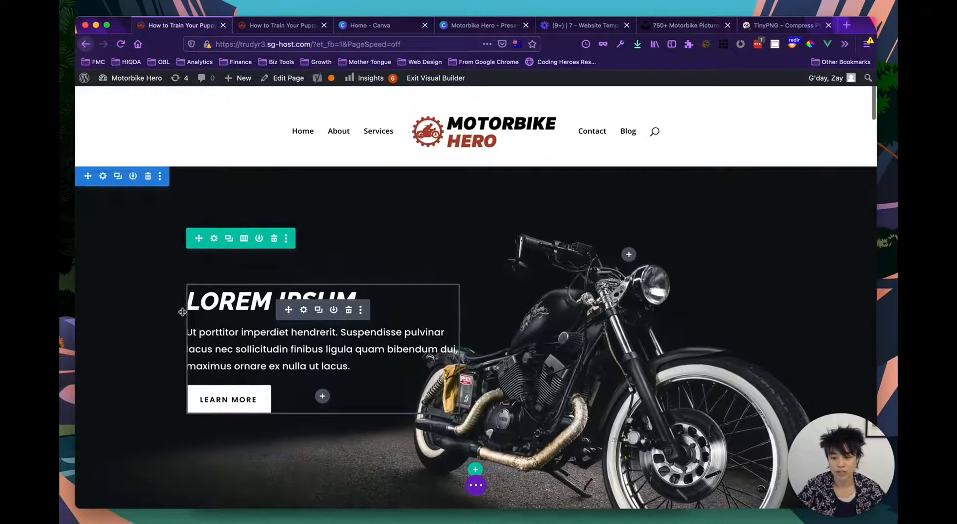
scroll(323, 379, "down", 2)
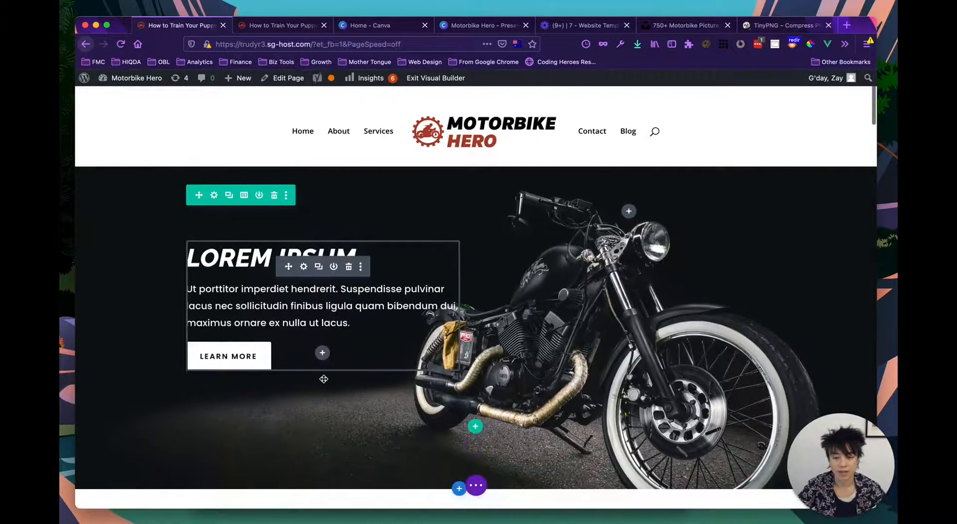
scroll(249, 280, "up", 2)
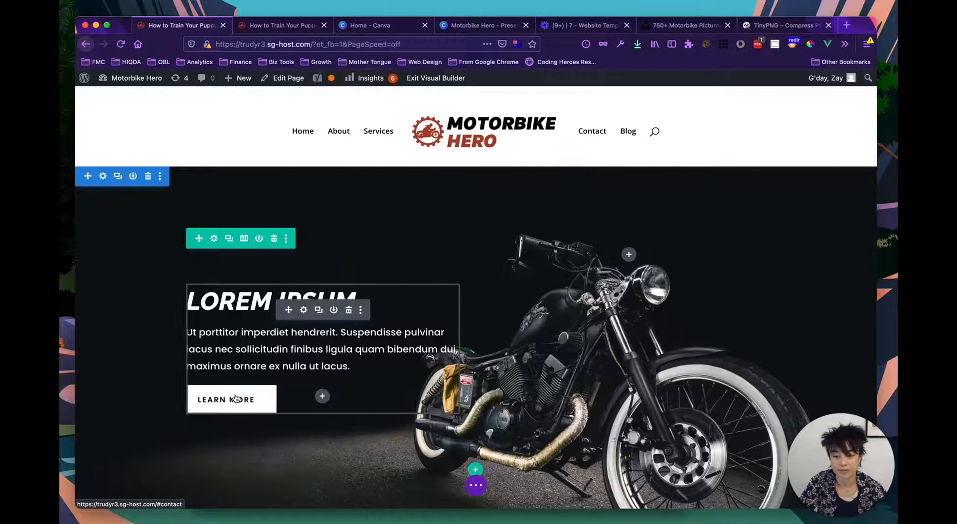
scroll(221, 424, "down", 1)
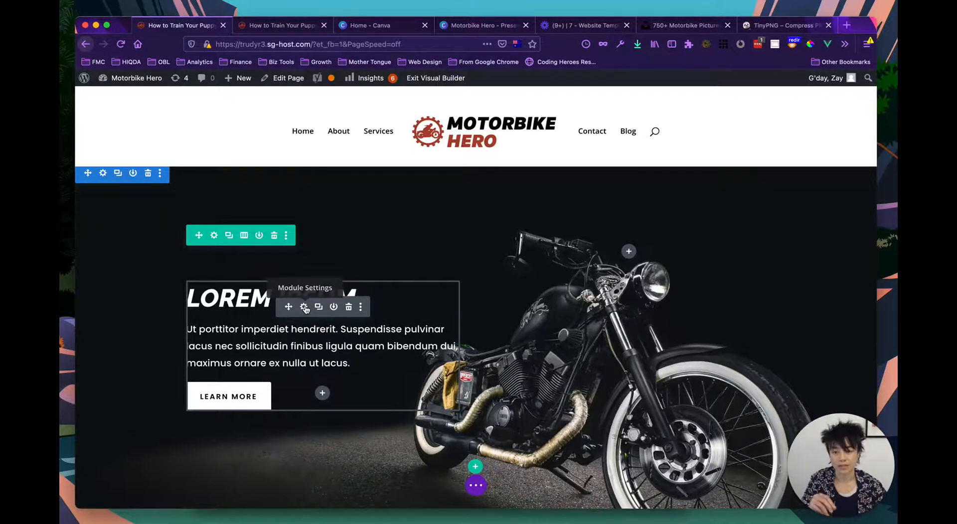
left_click(304, 308)
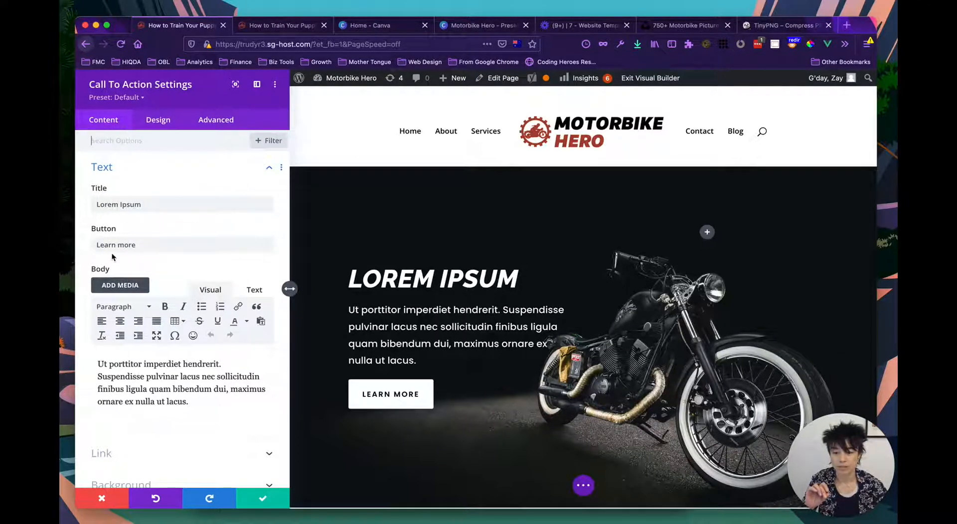
left_click(158, 120)
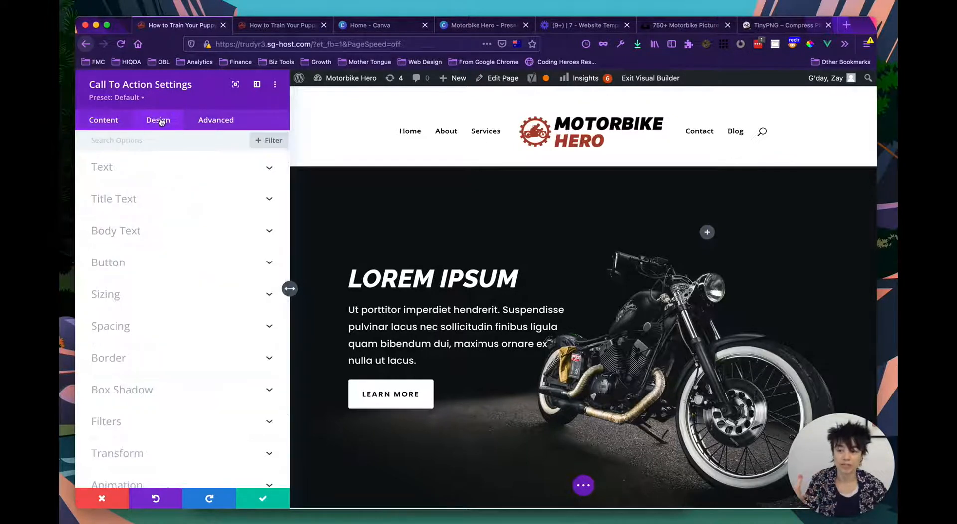
scroll(132, 252, "down", 2)
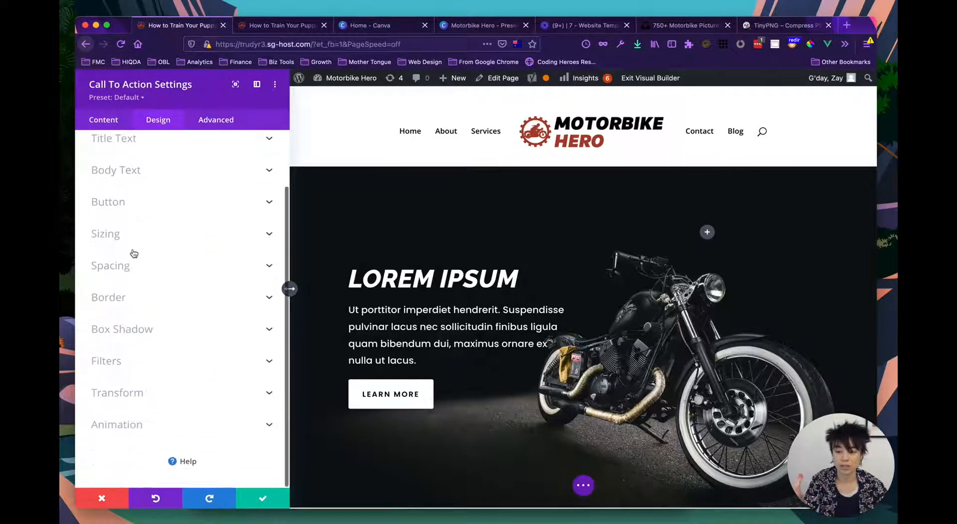
scroll(129, 244, "up", 2)
scroll(137, 389, "down", 2)
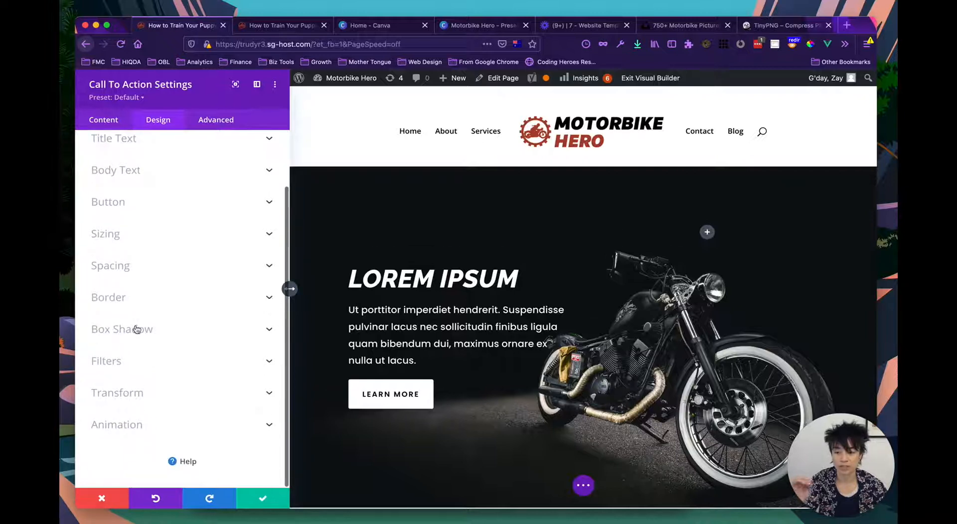
scroll(129, 337, "up", 2)
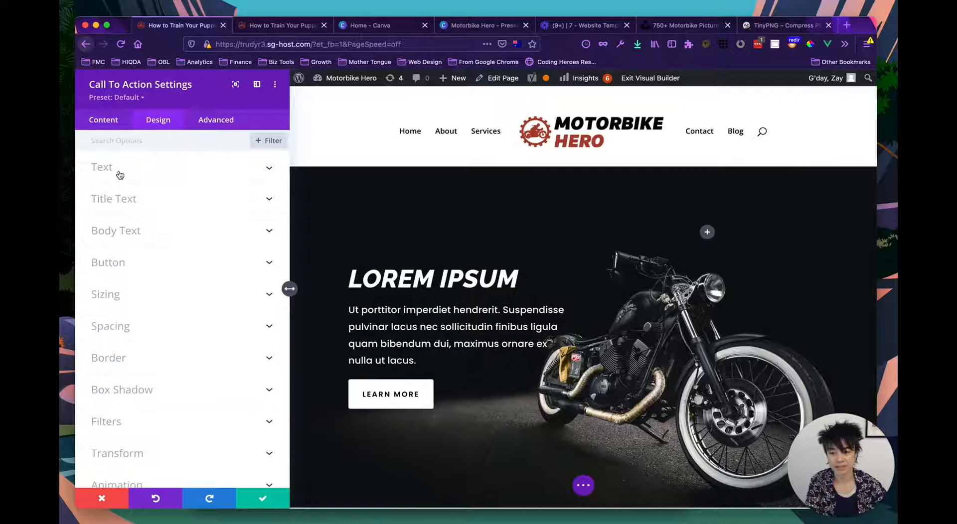
Try centred, right and justified text alignment on the call-to-action module, ending with left alignment
left_click(119, 175)
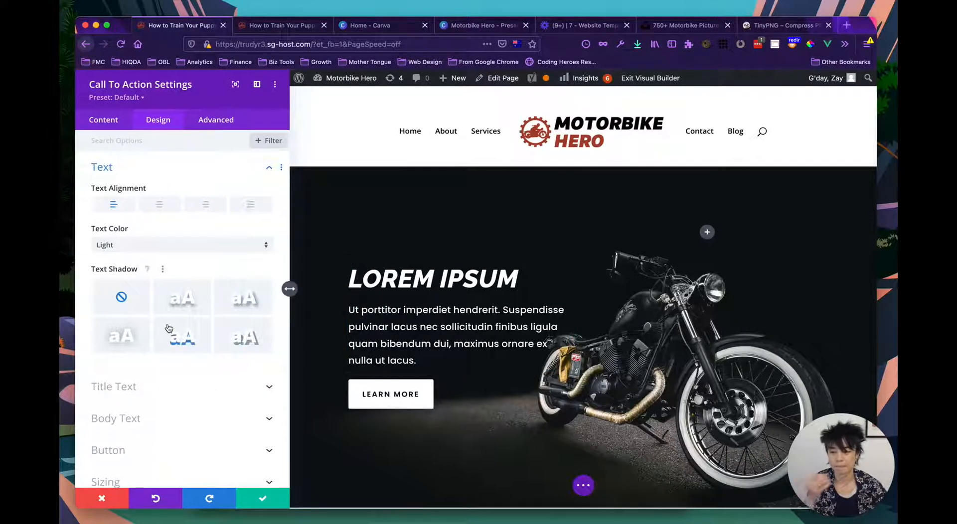
left_click(158, 205)
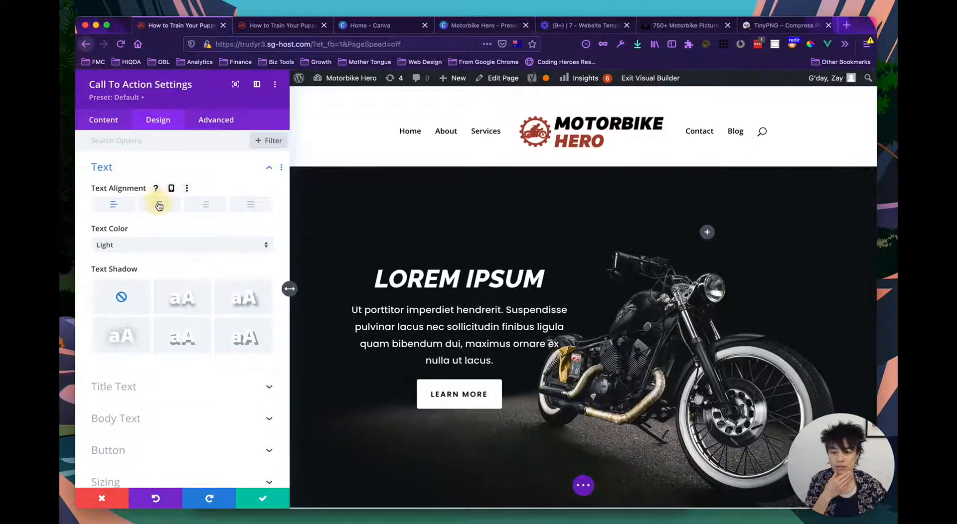
left_click(207, 205)
left_click(251, 206)
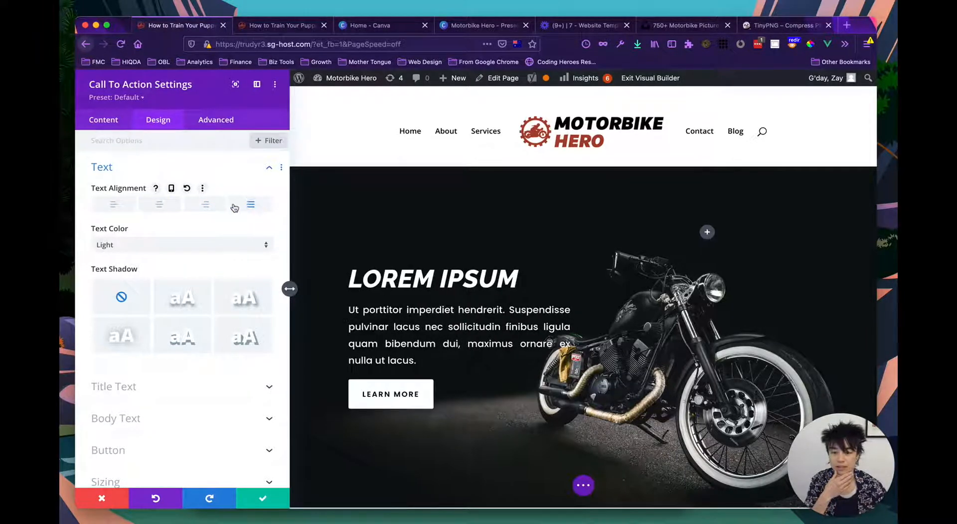
left_click(124, 208)
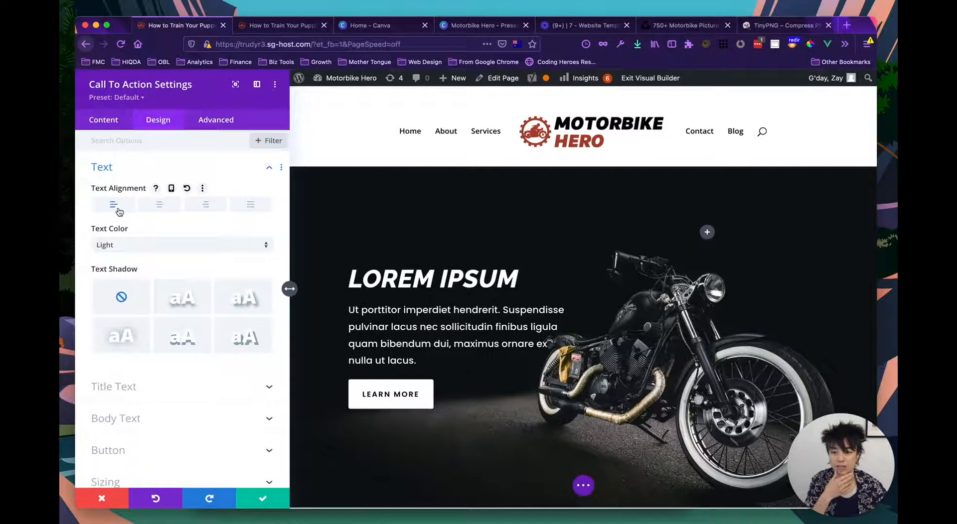
Set the call-to-action module's text colour option to Dark
left_click(154, 247)
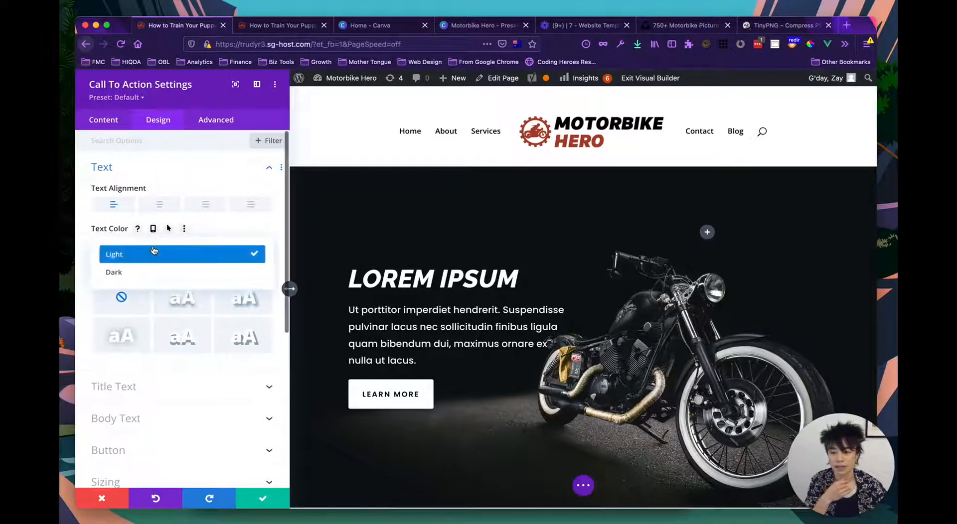
left_click(151, 272)
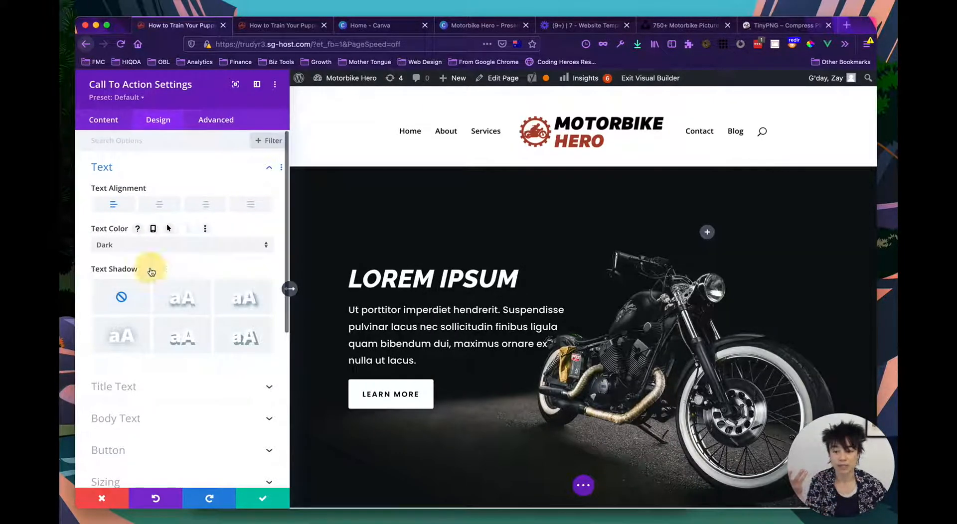
Set the call-to-action module's text colour option back to Light
left_click(150, 247)
left_click(127, 253)
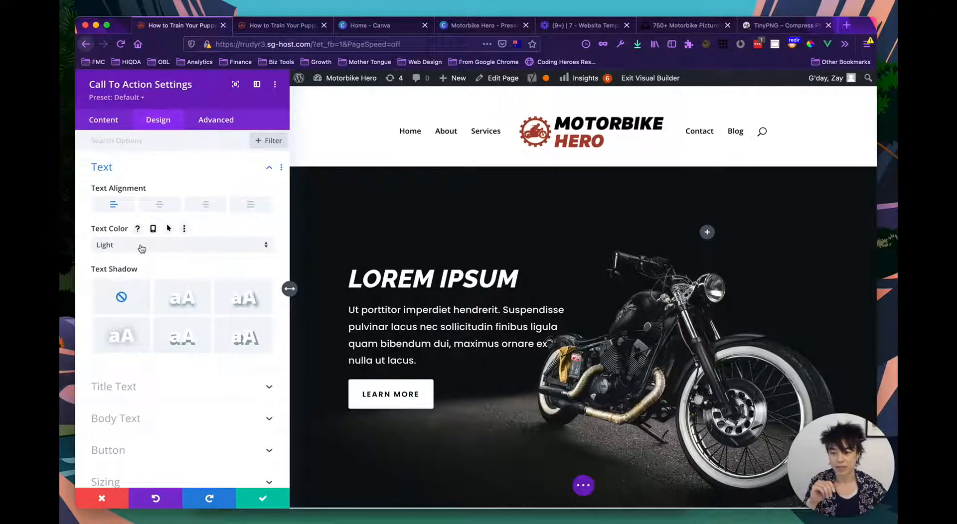
Try two text shadow presets on the call-to-action text, ending with no shadow
scroll(141, 245, "down", 1)
left_click(171, 283)
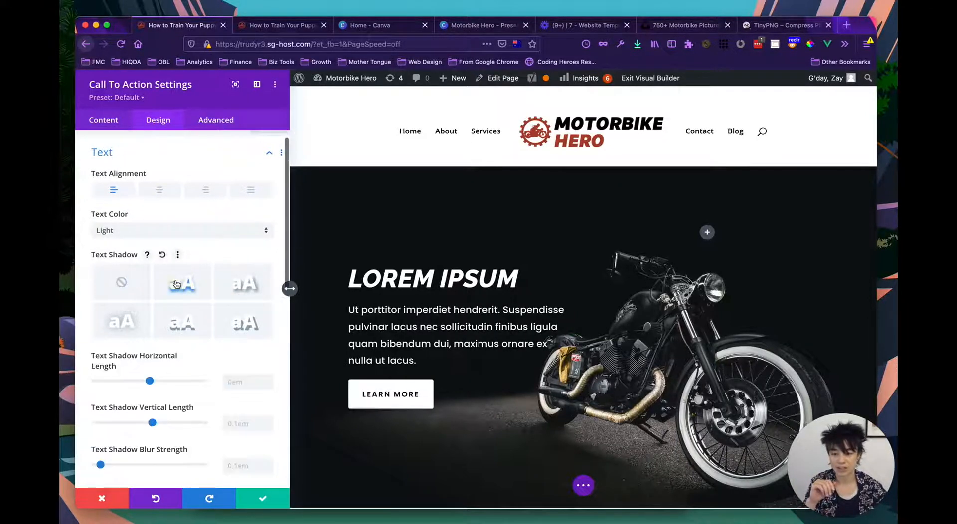
left_click(122, 321)
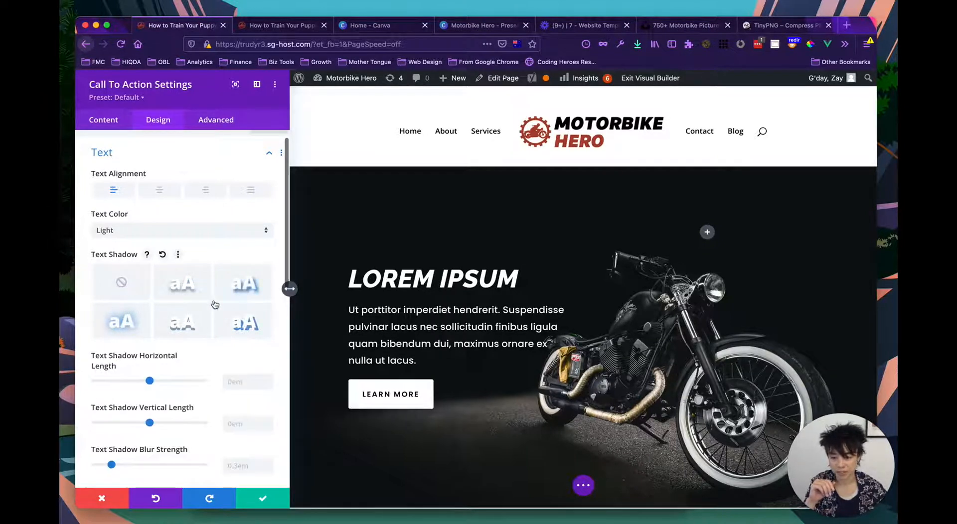
left_click(122, 282)
scroll(187, 302, "down", 1)
scroll(188, 302, "up", 2)
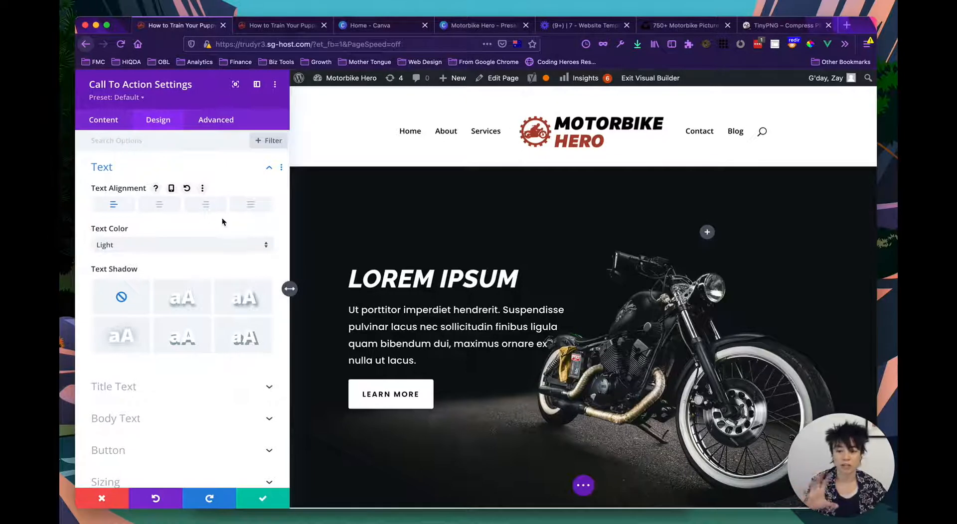
In the call-to-action's title text options, try the saved red as title colour and return it to white
left_click(105, 171)
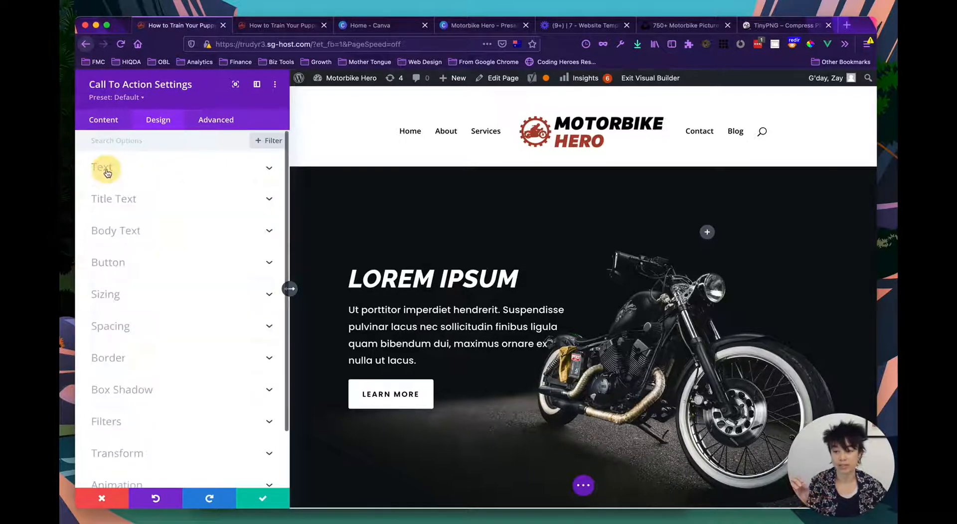
left_click(124, 199)
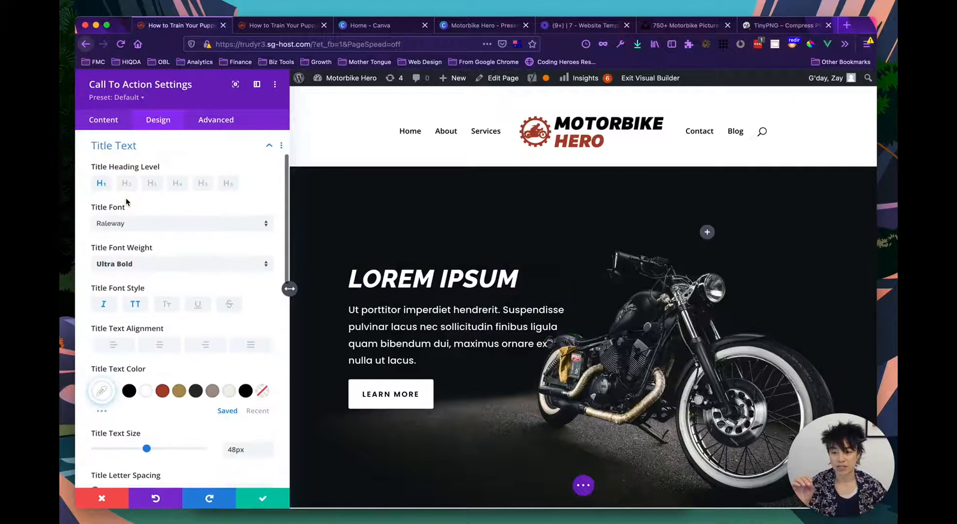
left_click(162, 390)
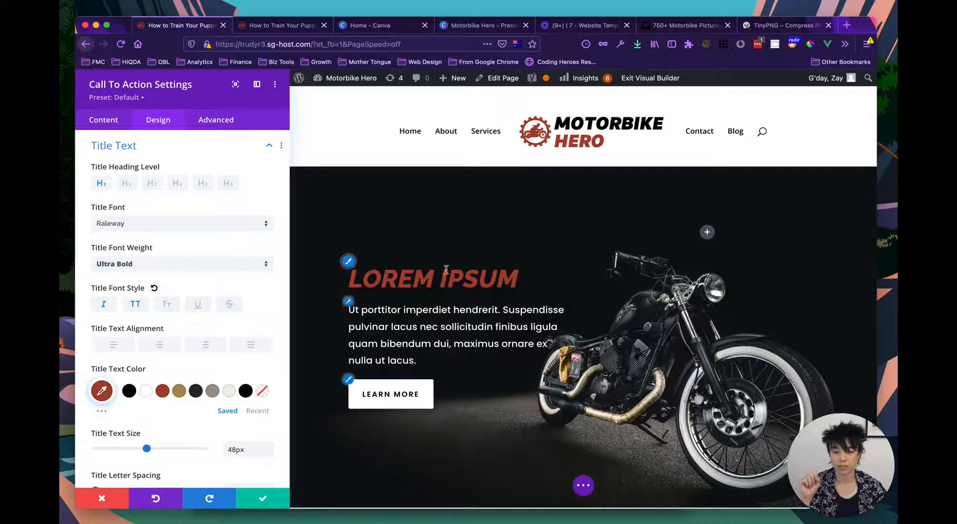
left_click(146, 392)
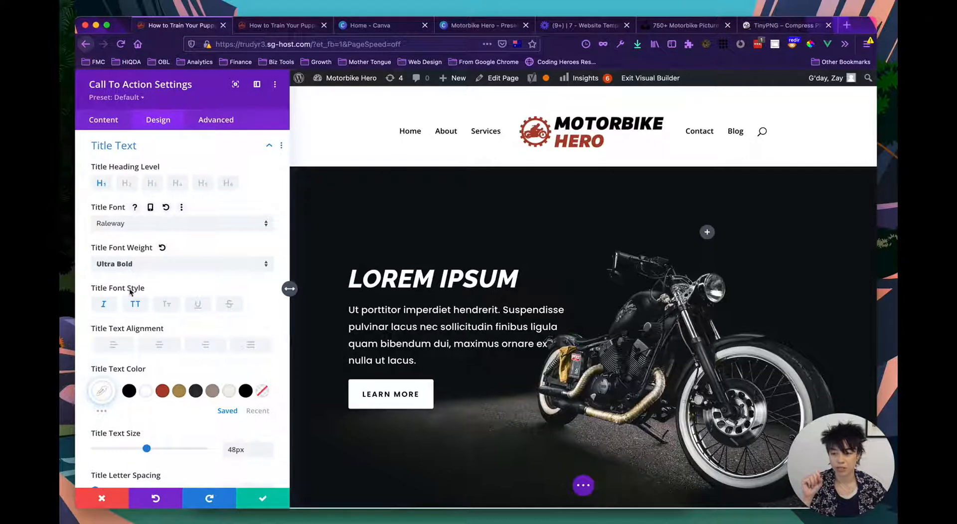
Try centred, right and justified alignment on the title text, ending with left alignment
scroll(157, 331, "down", 1)
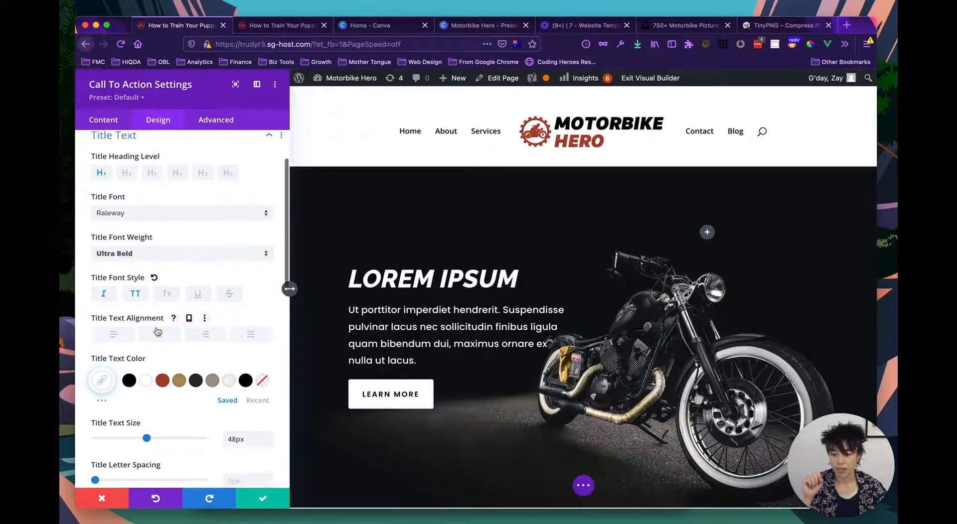
left_click(157, 331)
left_click(205, 334)
left_click(242, 335)
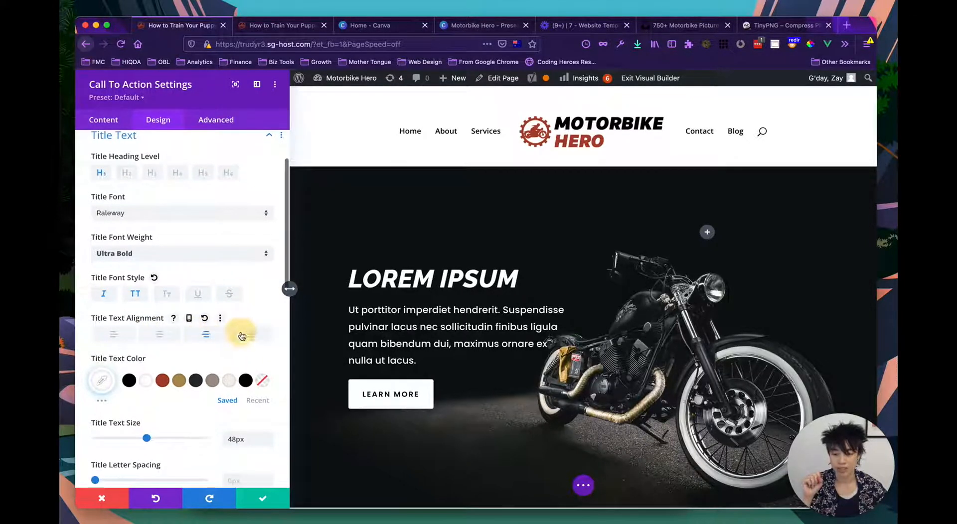
left_click(156, 339)
left_click(124, 338)
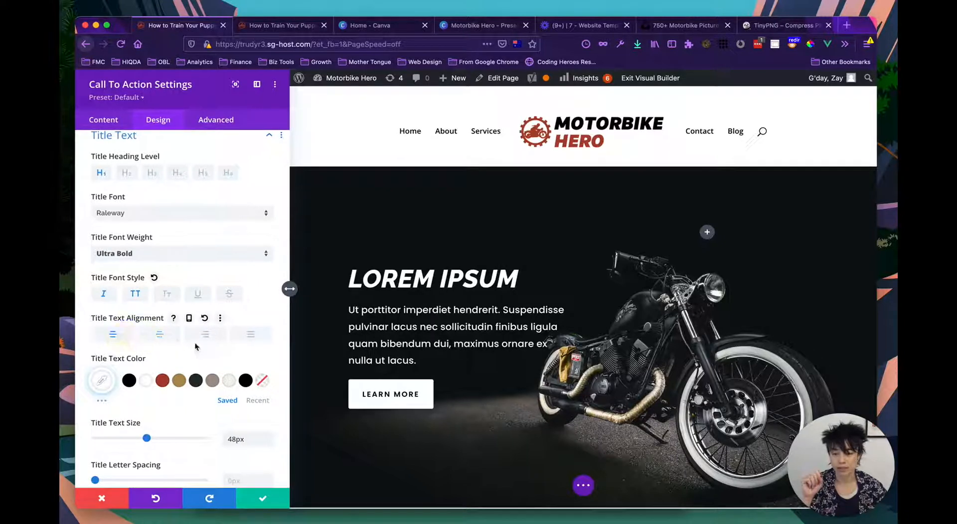
Try title text sizes of 75px and 13px, resetting the size to its default after each
scroll(189, 329, "down", 3)
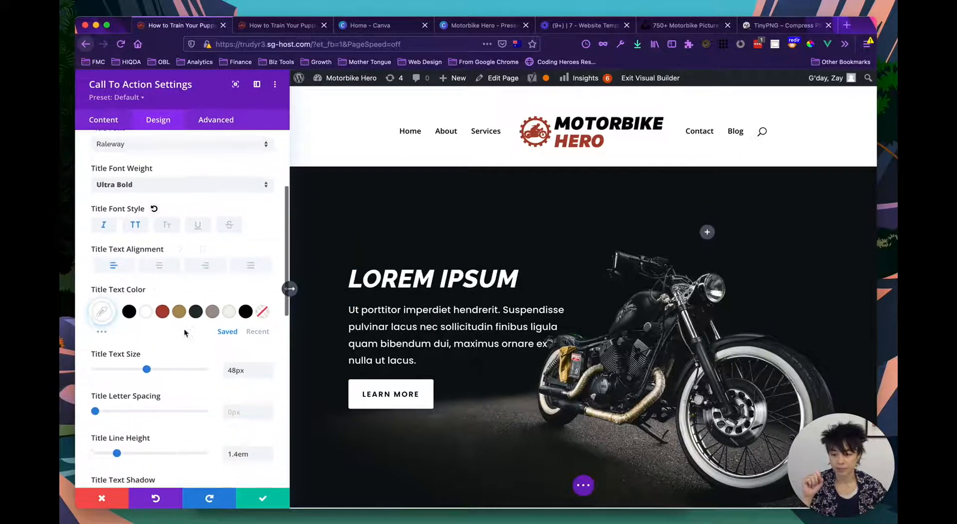
left_click_drag(147, 368, 176, 367)
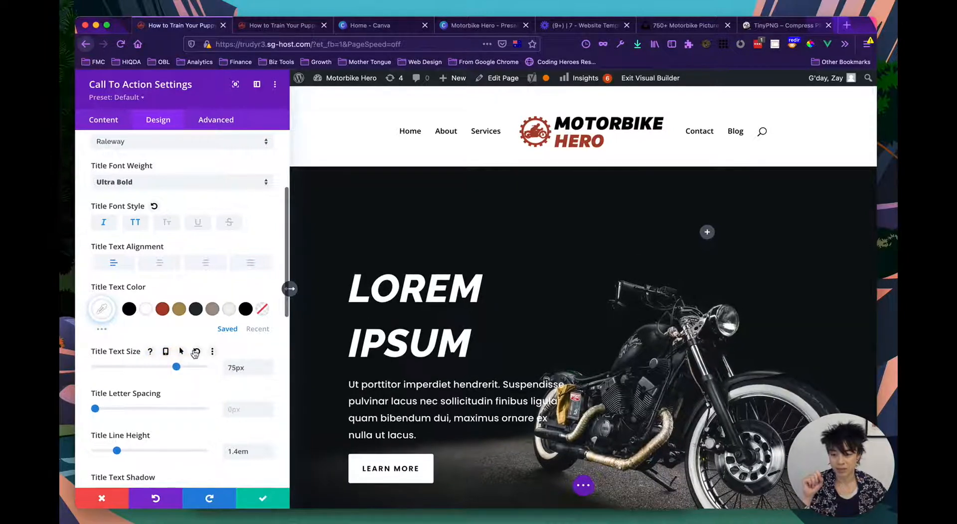
left_click(196, 351)
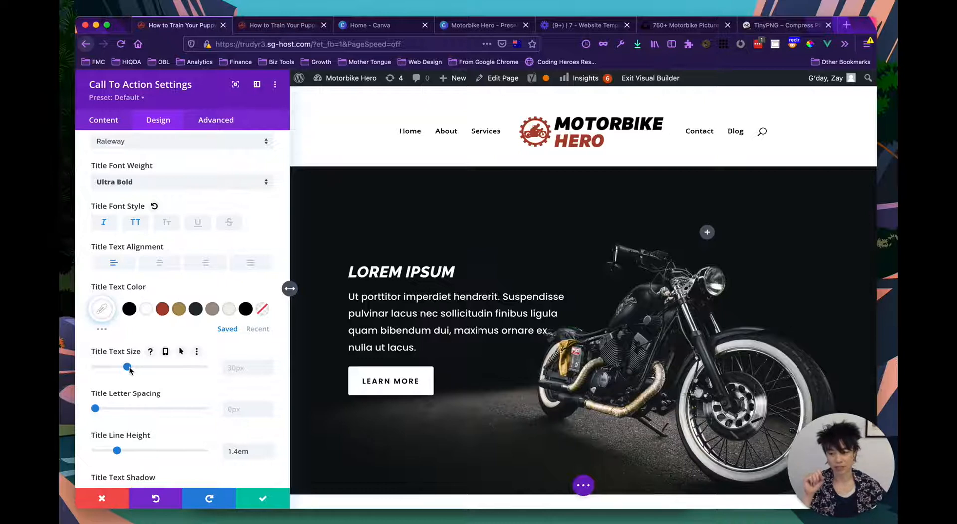
left_click_drag(128, 369, 107, 368)
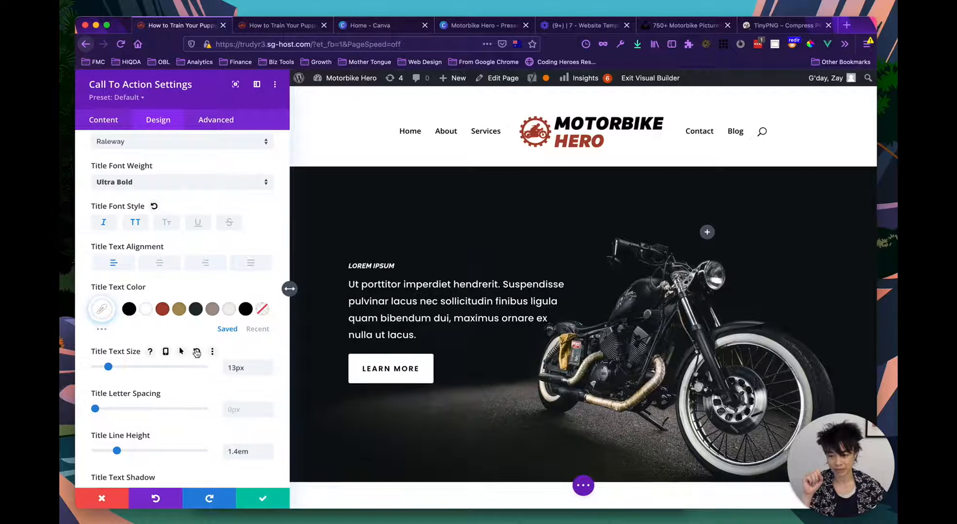
left_click(197, 352)
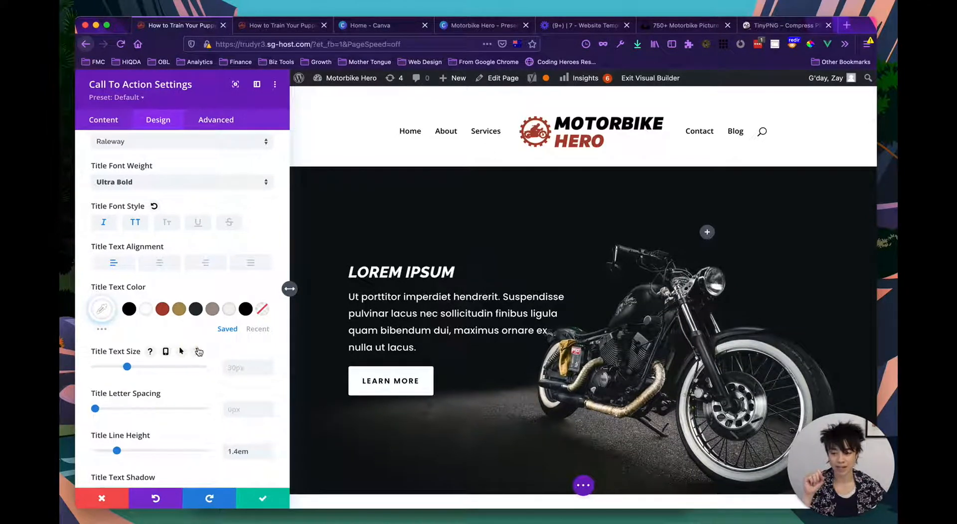
Set the call-to-action's title text size to 48px
left_click_drag(128, 368, 150, 370)
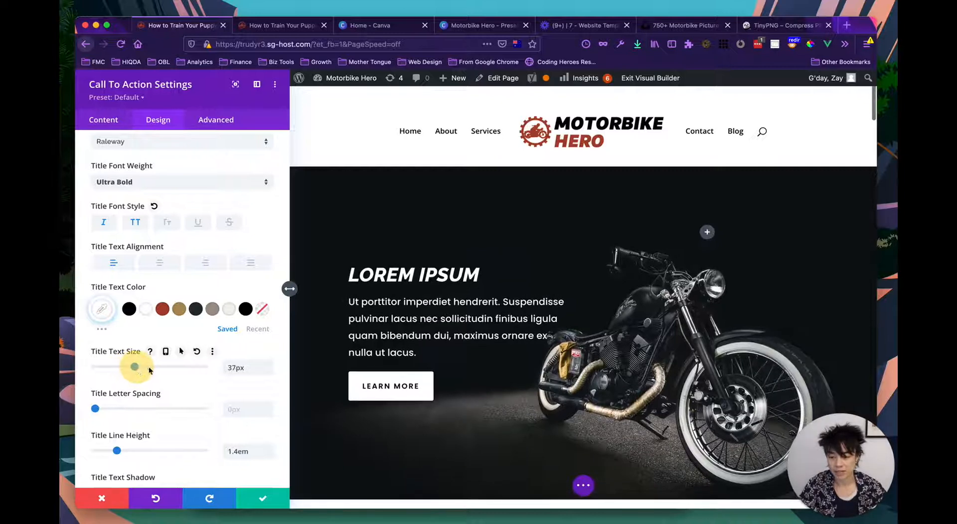
double_click(235, 368)
type("40")
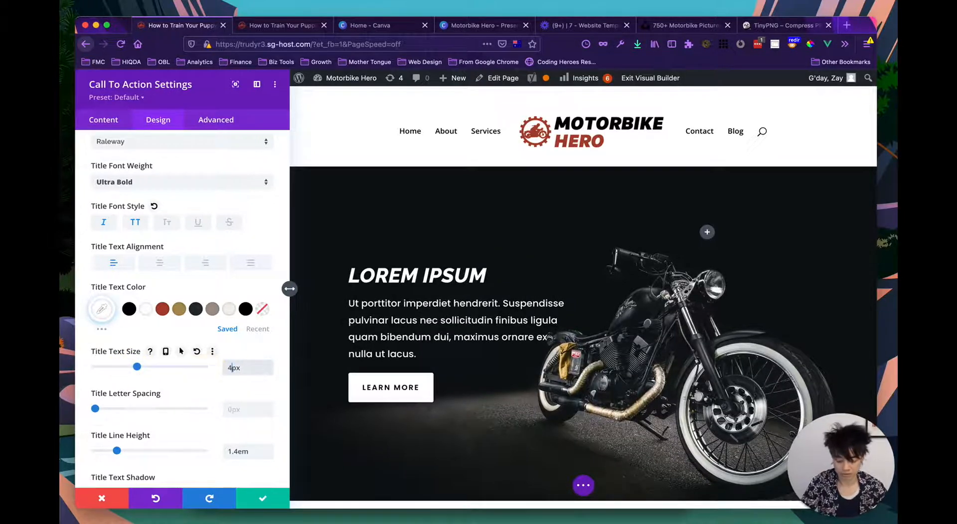
scroll(196, 370, "down", 1)
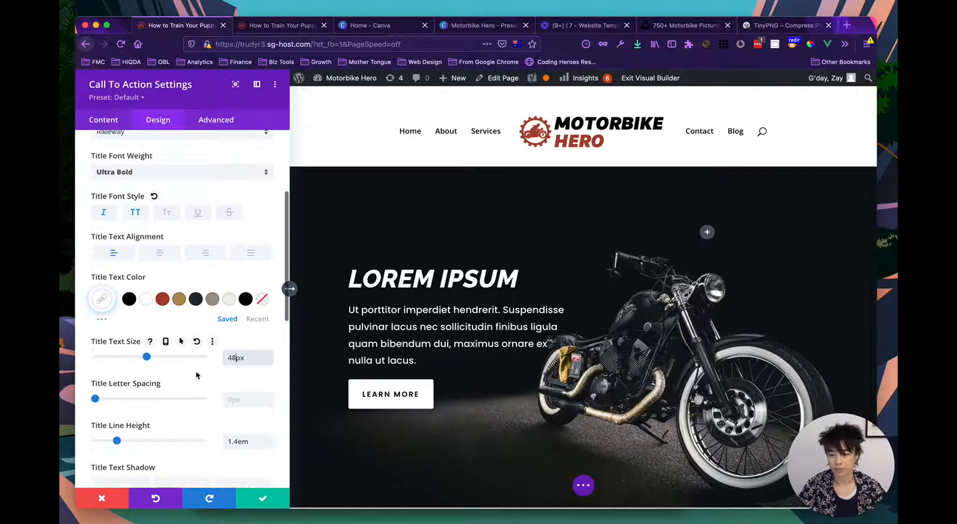
Try a title letter spacing of 18px and reset it to the default
scroll(119, 381, "down", 2)
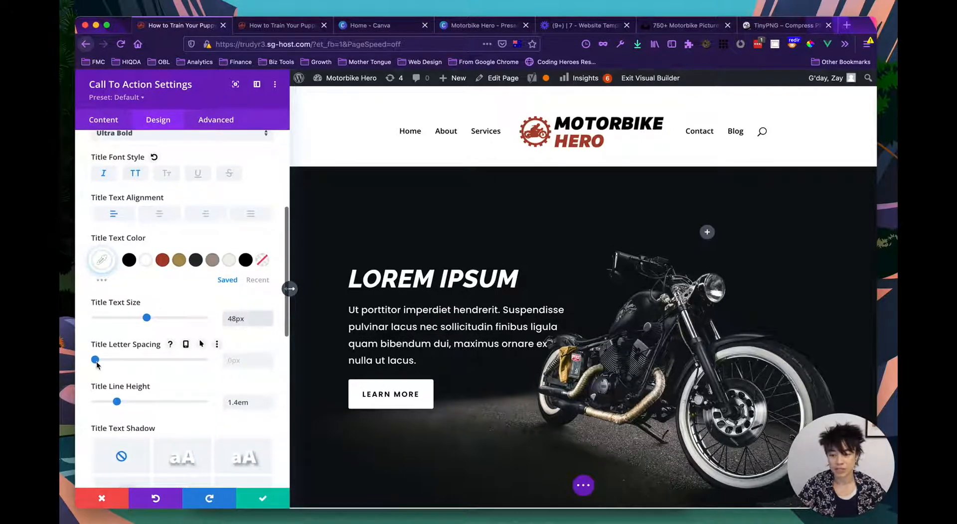
left_click(96, 362)
mouse_move(96, 365)
left_mouse_down()
mouse_move(123, 365)
mouse_move(114, 365)
left_mouse_up()
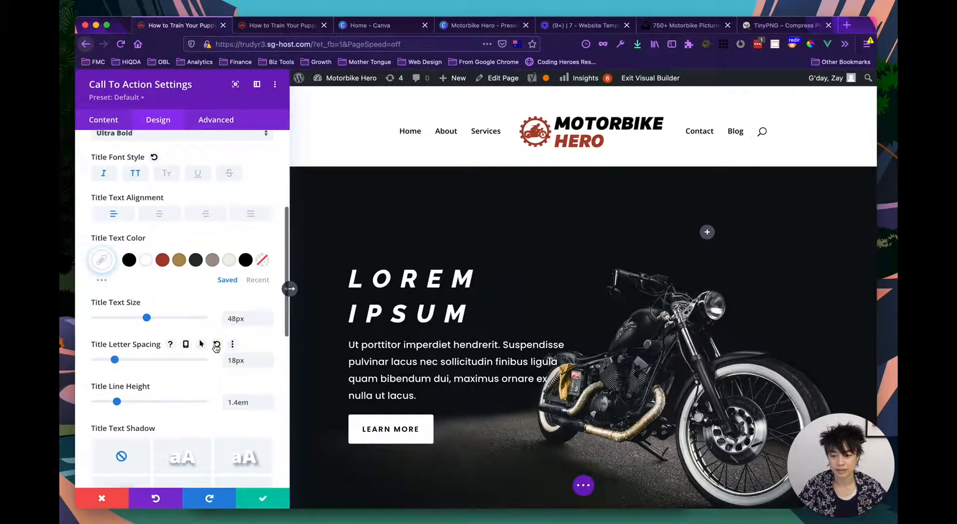
left_click(215, 347)
Adjust the title line height, ending at 1.5em
scroll(116, 412, "down", 1)
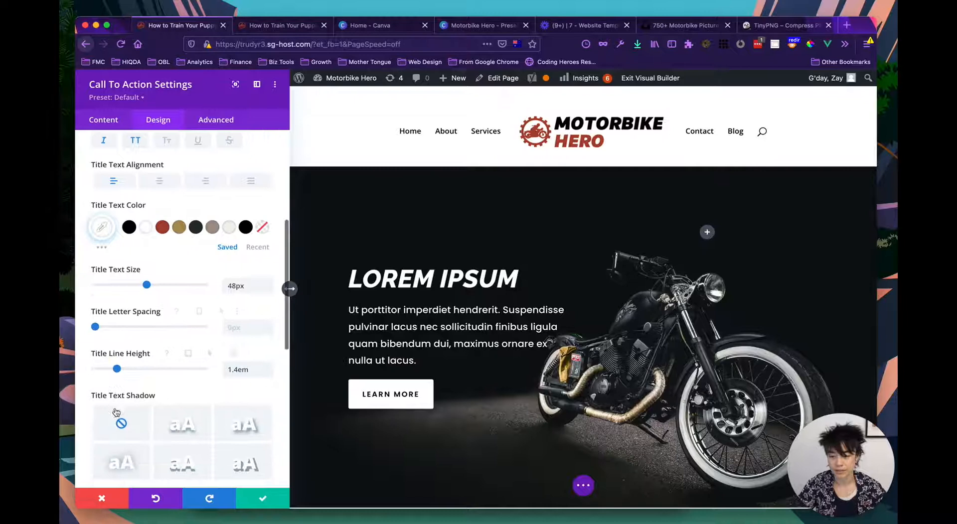
mouse_move(119, 371)
left_mouse_down()
mouse_move(185, 373)
mouse_move(102, 372)
mouse_move(122, 371)
left_mouse_up()
left_click(205, 354)
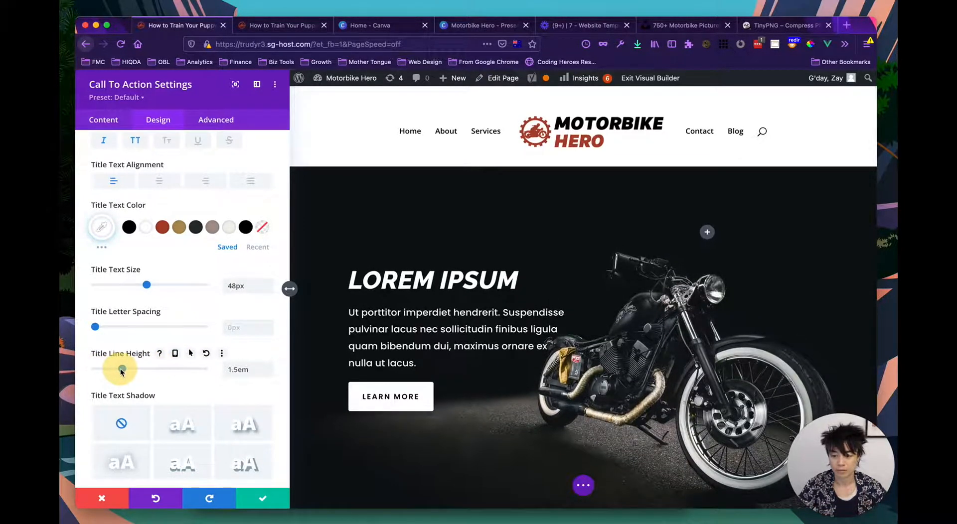
Apply the first text shadow preset to the title and colour the shadow with the saved red
scroll(201, 374, "down", 3)
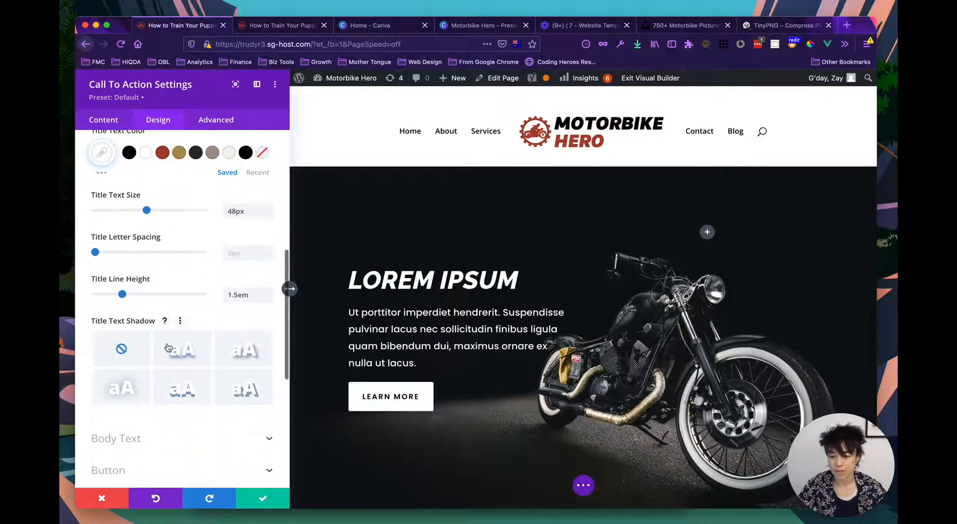
left_click(181, 352)
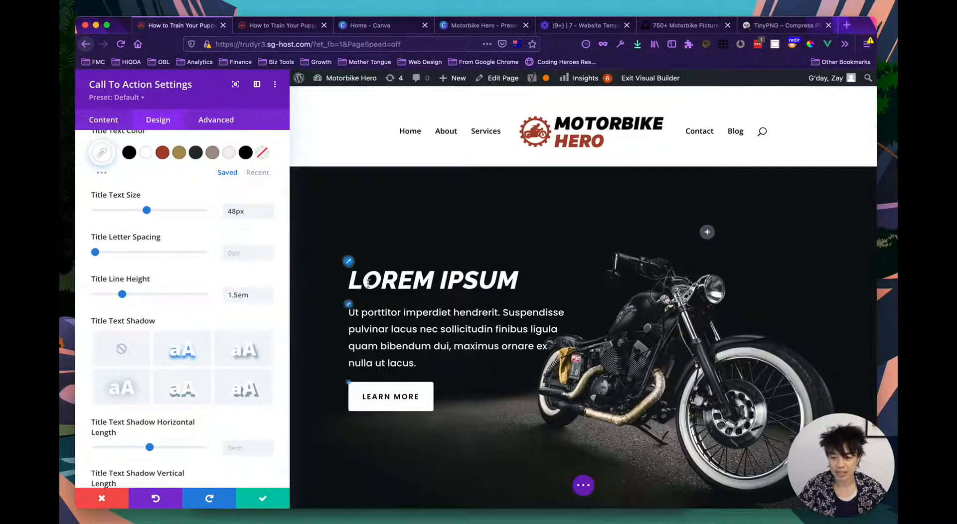
scroll(180, 299, "down", 5)
left_click(164, 433)
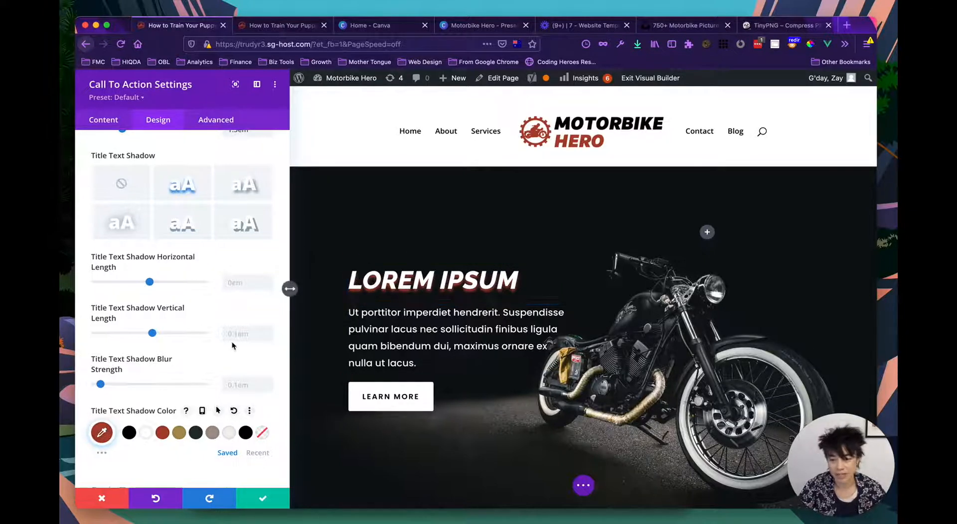
Set the title shadow's blur strength to 0.4em, horizontal length to -0.49em and vertical length to 0.09em
left_click(102, 384)
left_click_drag(141, 282, 136, 282)
left_click_drag(156, 329, 151, 331)
Remove the title's text shadow, trying another preset before returning to no shadow
scroll(239, 264, "up", 2)
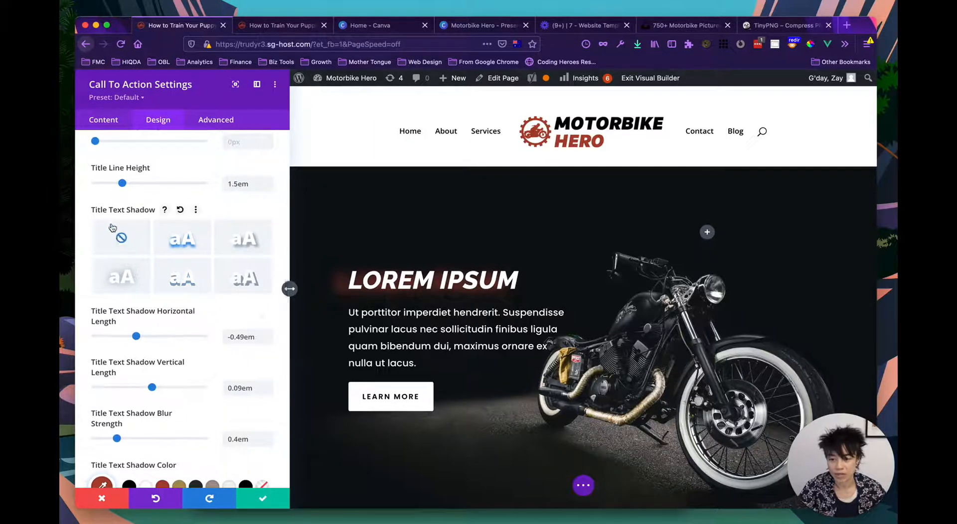
left_click(121, 239)
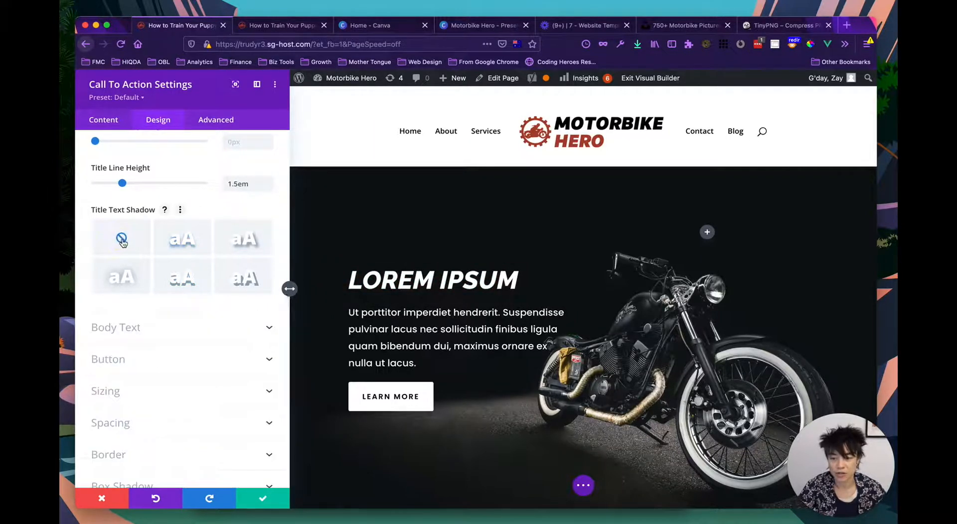
left_click(180, 263)
left_click(122, 239)
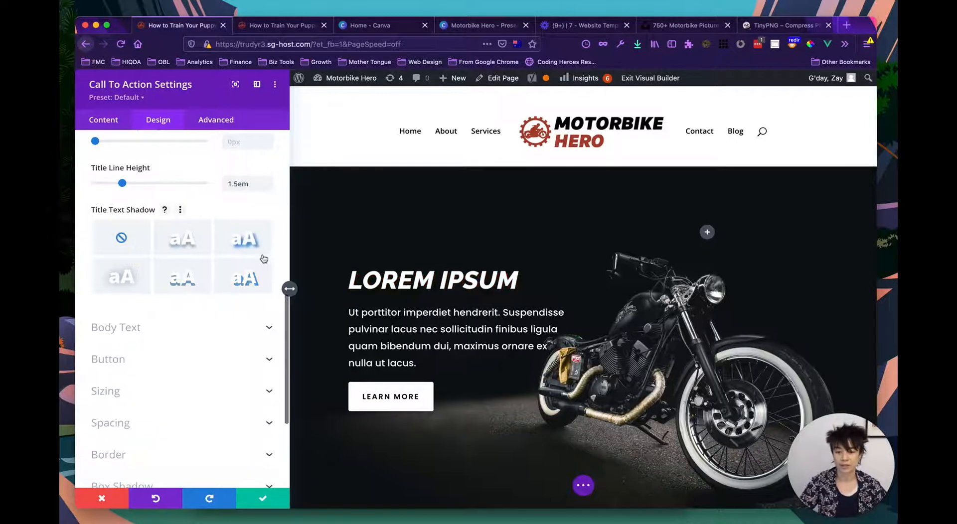
Close the title text options and examine the call-to-action's body text font, style, colour and size options
scroll(155, 299, "up", 5)
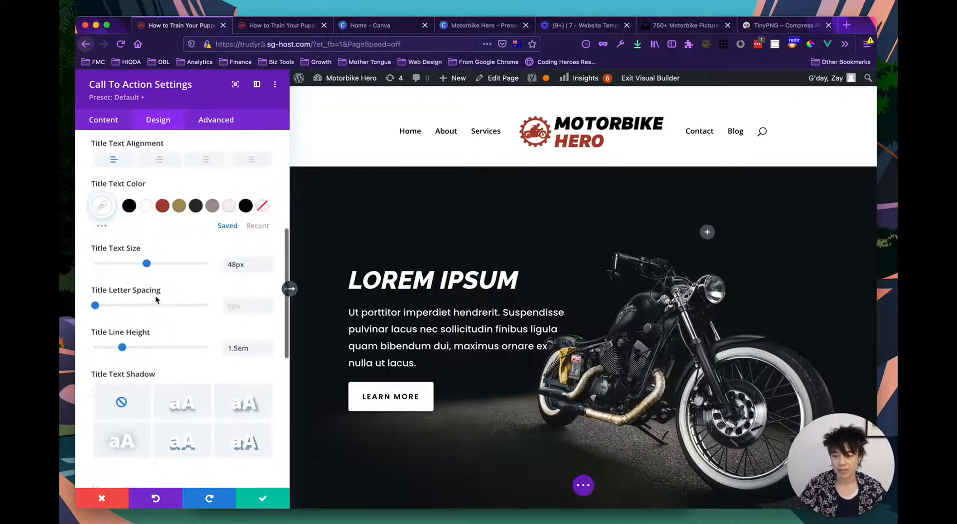
scroll(154, 295, "up", 3)
left_click(135, 202)
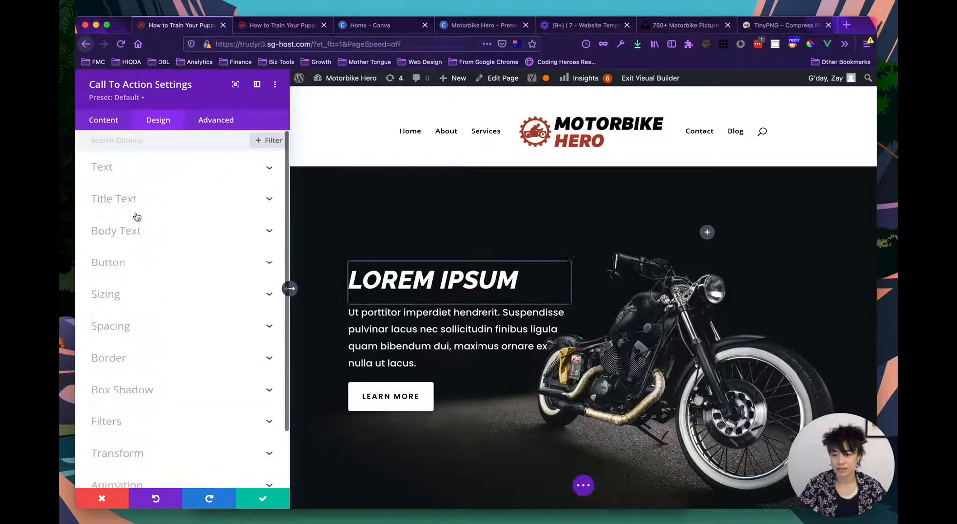
left_click(128, 230)
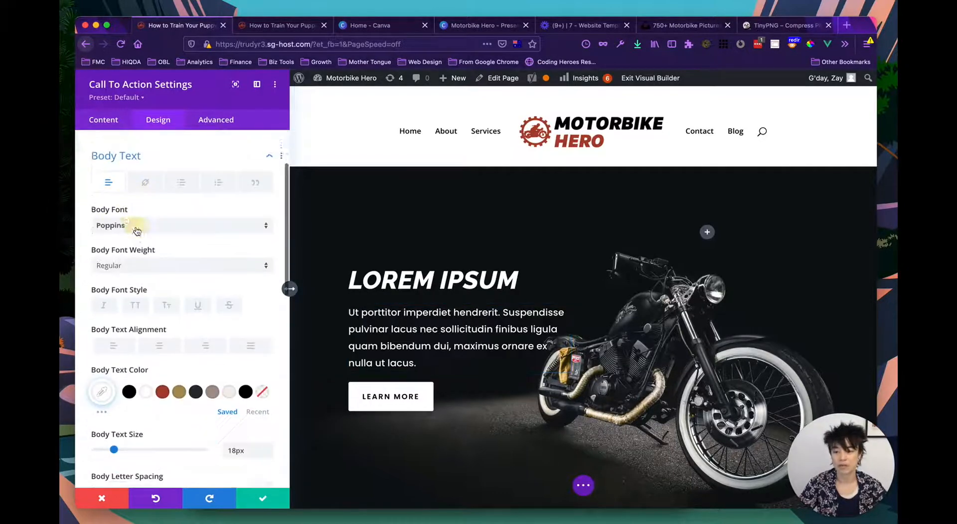
scroll(125, 173, "up", 1)
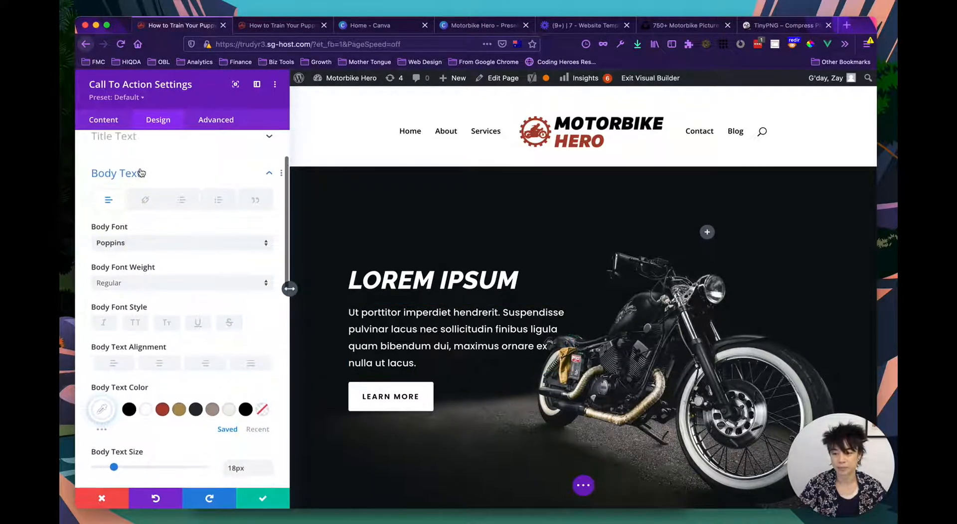
left_click(141, 172)
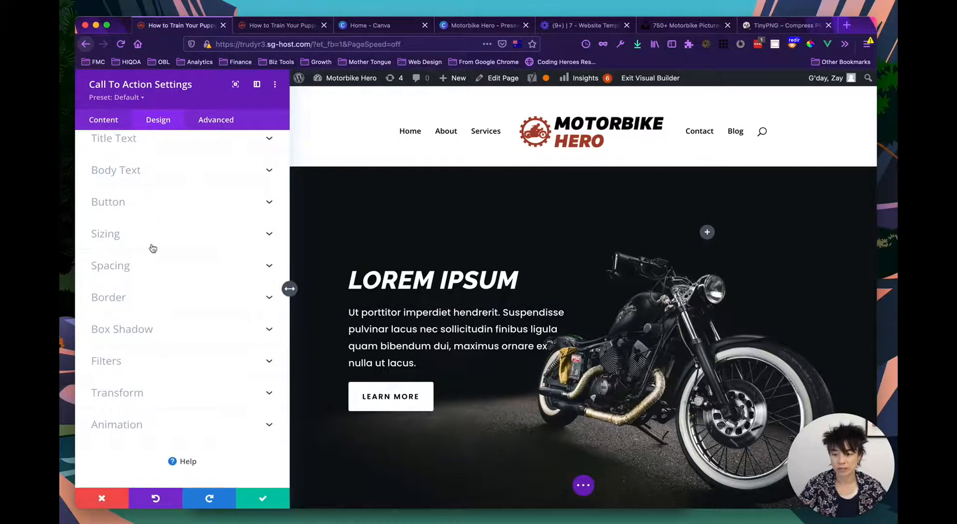
Colour the call-to-action button's background and border with the saved red and reduce its border width to 0px
left_click(109, 205)
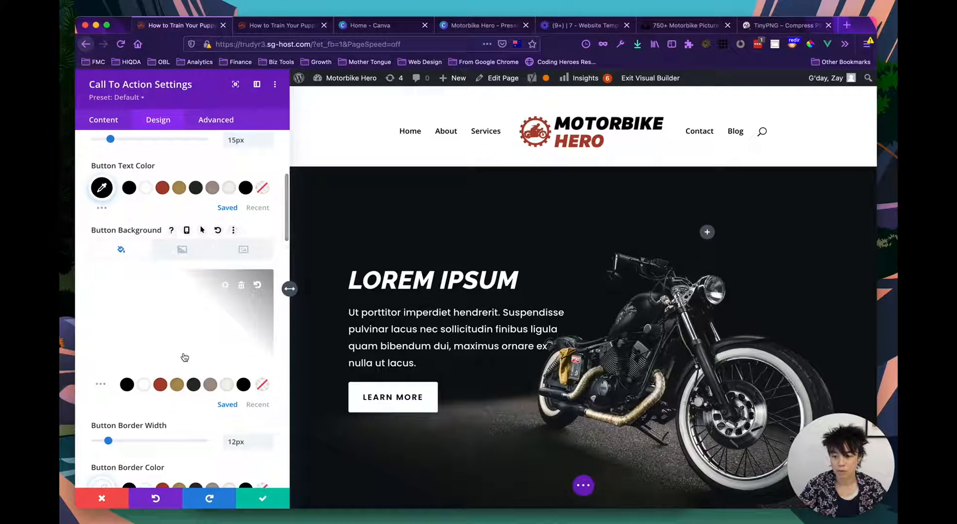
left_click(159, 386)
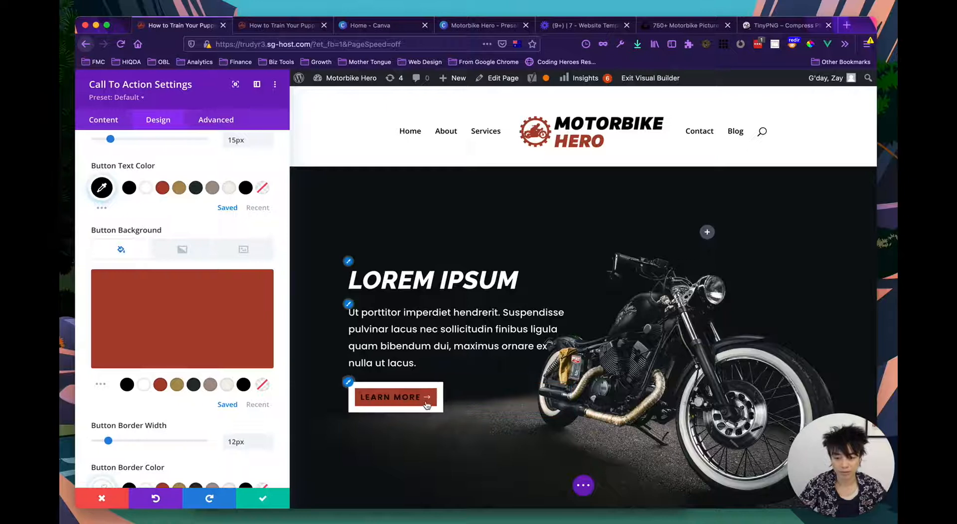
scroll(192, 408, "down", 5)
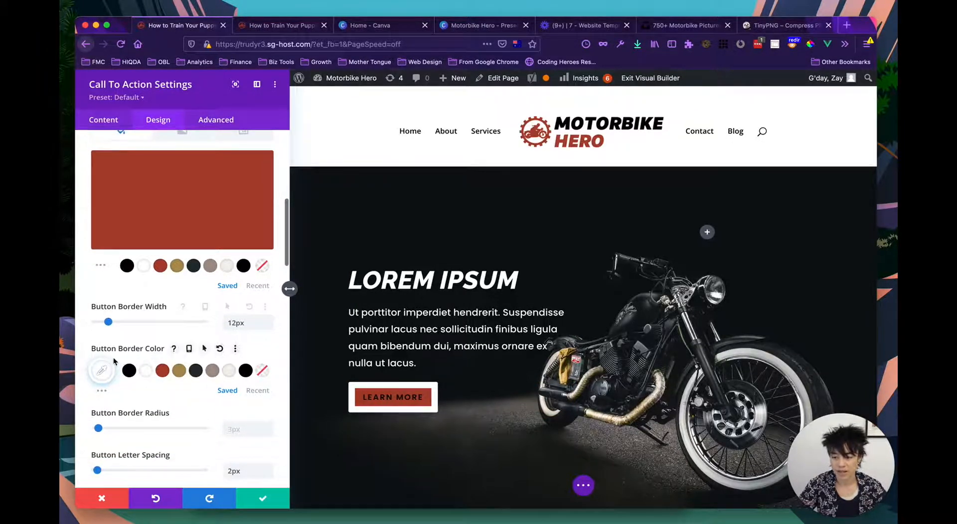
left_click(162, 370)
left_click_drag(108, 322, 82, 323)
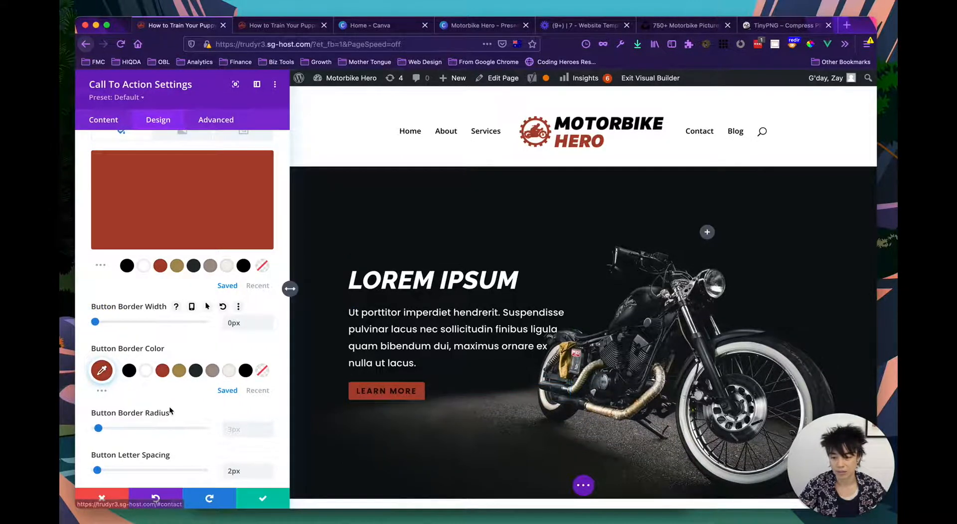
Examine the button's font, letter spacing, icon, alignment and text shadow options
scroll(169, 406, "down", 4)
scroll(169, 406, "up", 3)
scroll(169, 408, "up", 5)
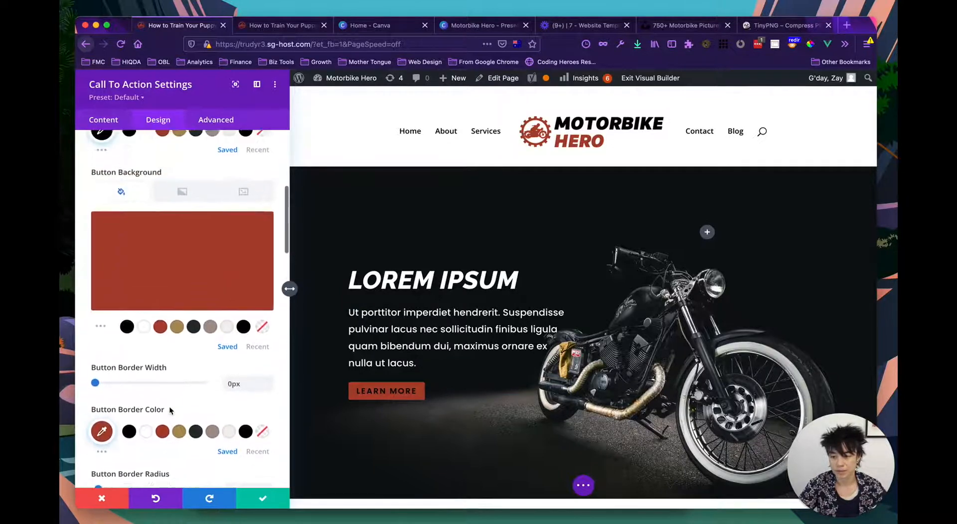
scroll(150, 428, "down", 10)
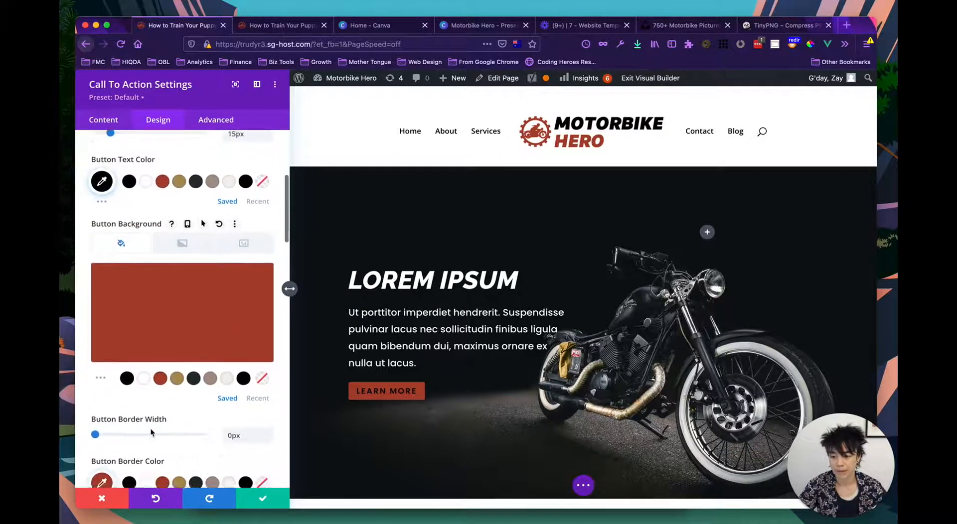
scroll(152, 432, "down", 1)
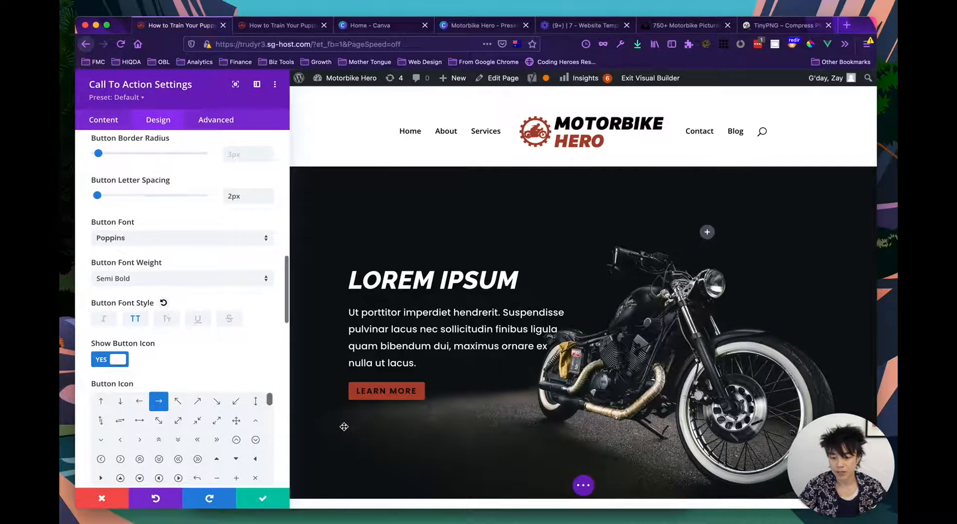
scroll(190, 400, "down", 5)
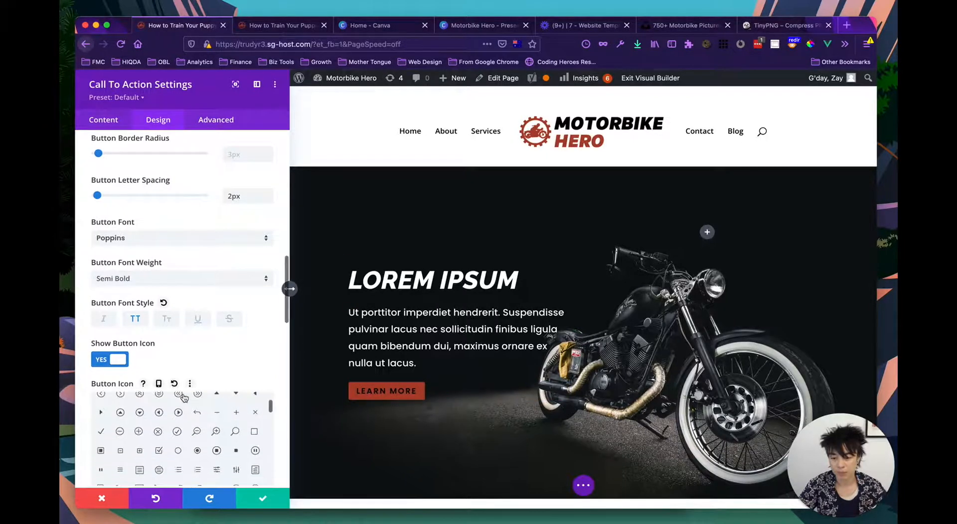
scroll(182, 369, "down", 8)
scroll(181, 395, "down", 8)
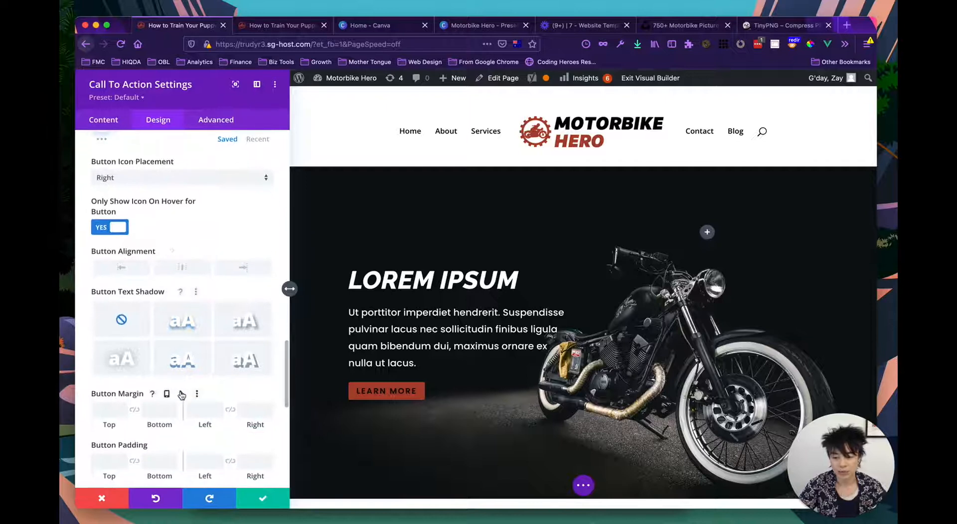
Set the button padding to 10px top and bottom and 20px left and right, linking each pair
scroll(181, 396, "down", 1)
scroll(105, 439, "down", 2)
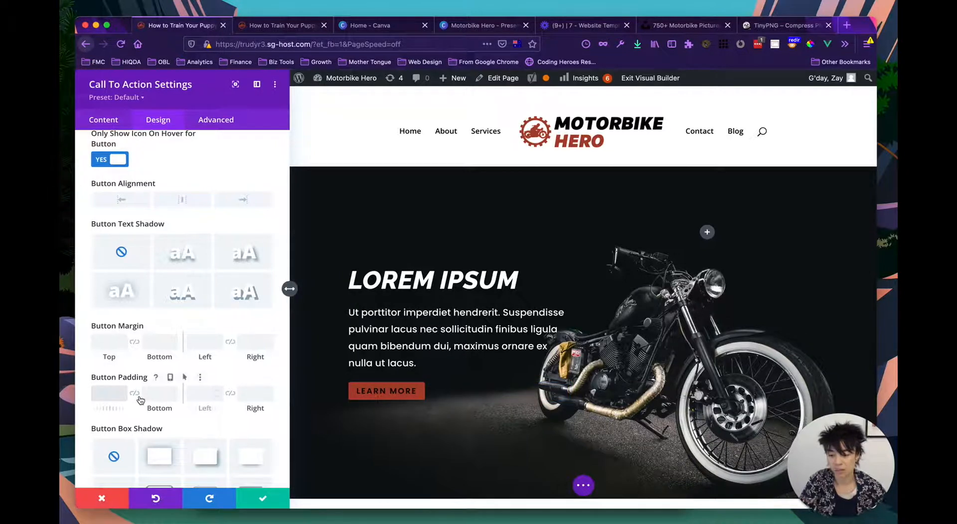
left_click(102, 397)
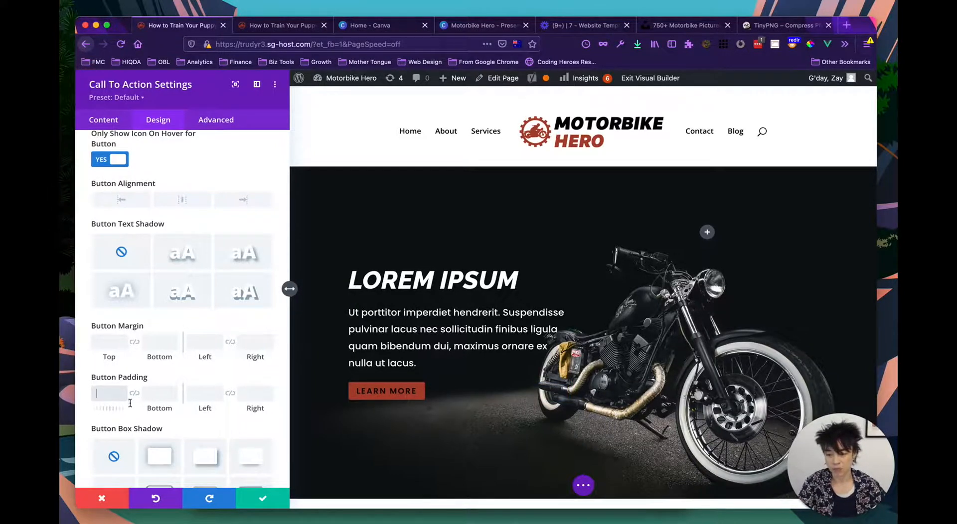
type("10")
left_click(135, 393)
left_click(202, 393)
type("20")
left_click(230, 393)
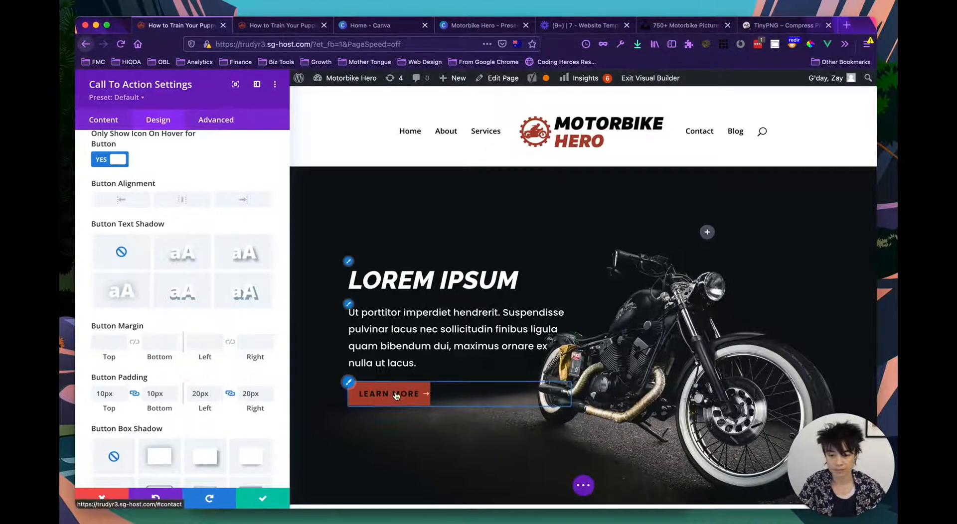
Try a 12px border width on the button, then settle on 10px
scroll(117, 355, "up", 10)
left_click(118, 356)
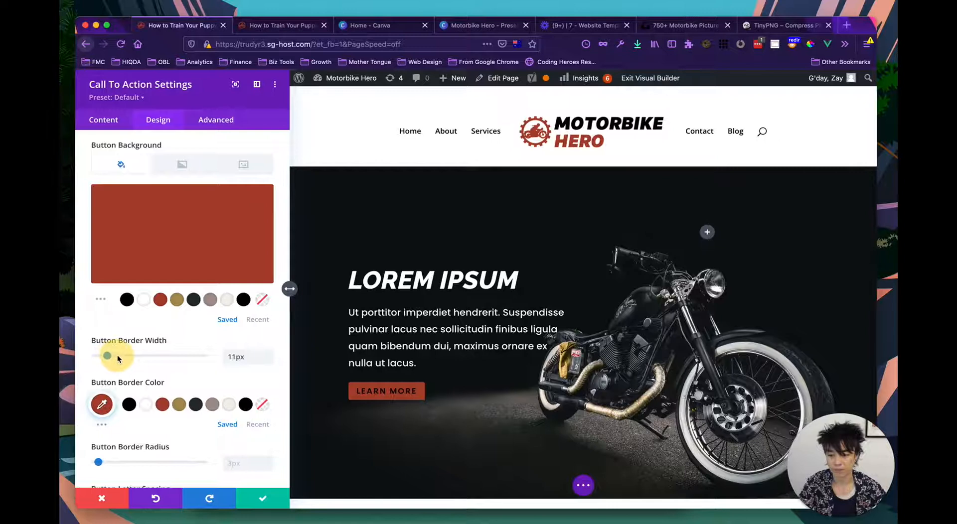
left_click(231, 357)
type("12")
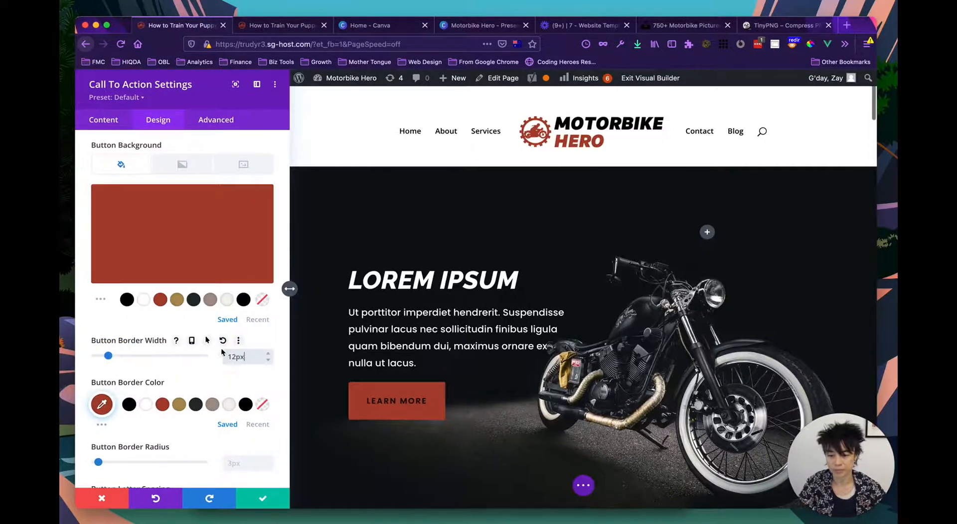
key("BackSpace")
key("BackSpace")
key("BackSpace")
type("0px")
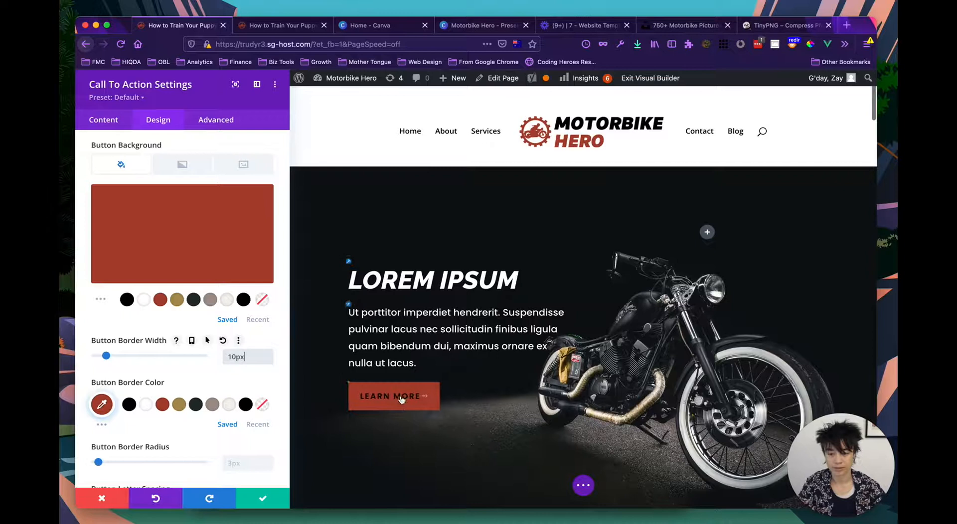
Round the button's corners with a border radius of 48px and check it on the page
scroll(172, 391, "down", 3)
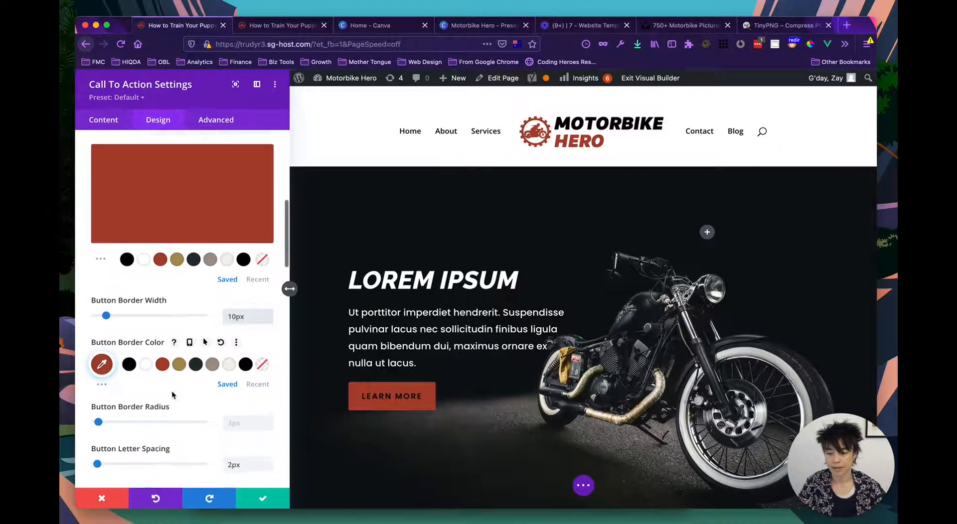
scroll(118, 380, "down", 1)
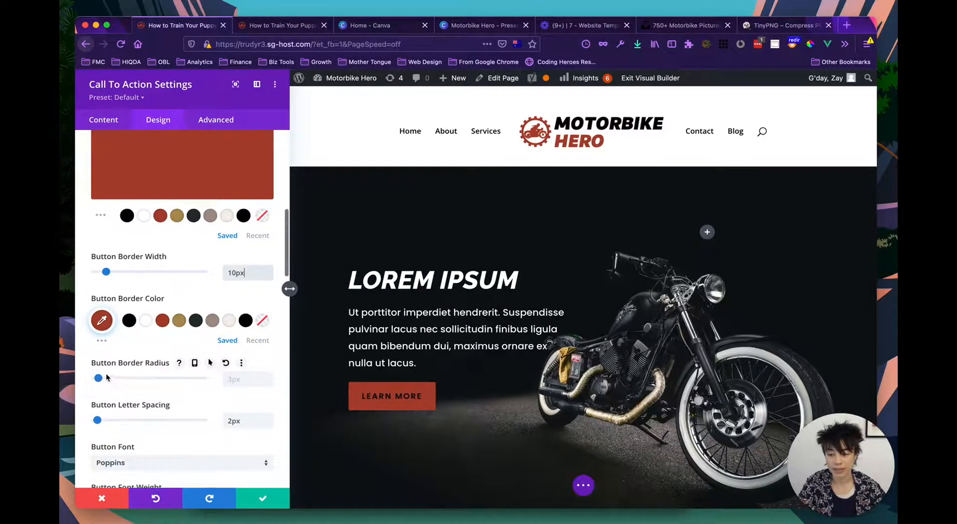
left_click(100, 380)
left_click_drag(101, 379, 147, 377)
scroll(349, 359, "down", 4)
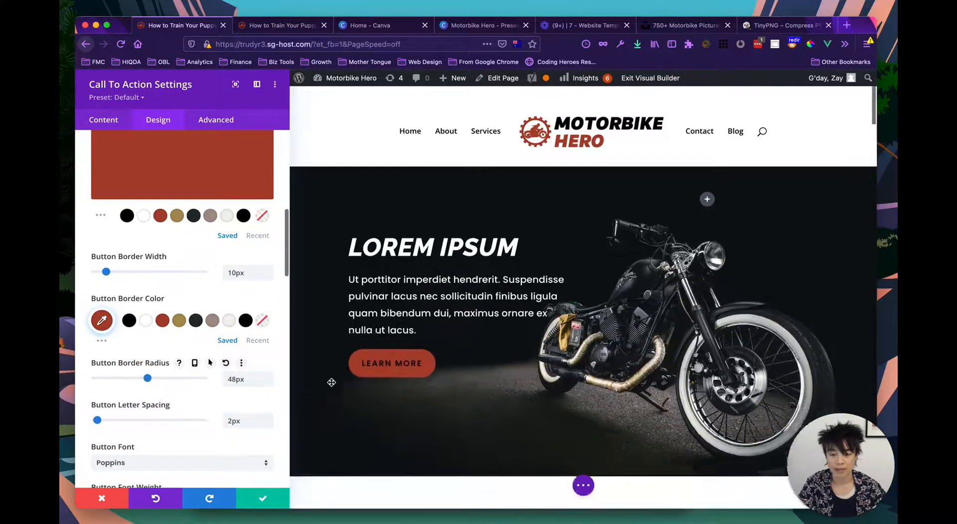
Change the button's text colour to white and save the call-to-action settings
scroll(381, 319, "up", 3)
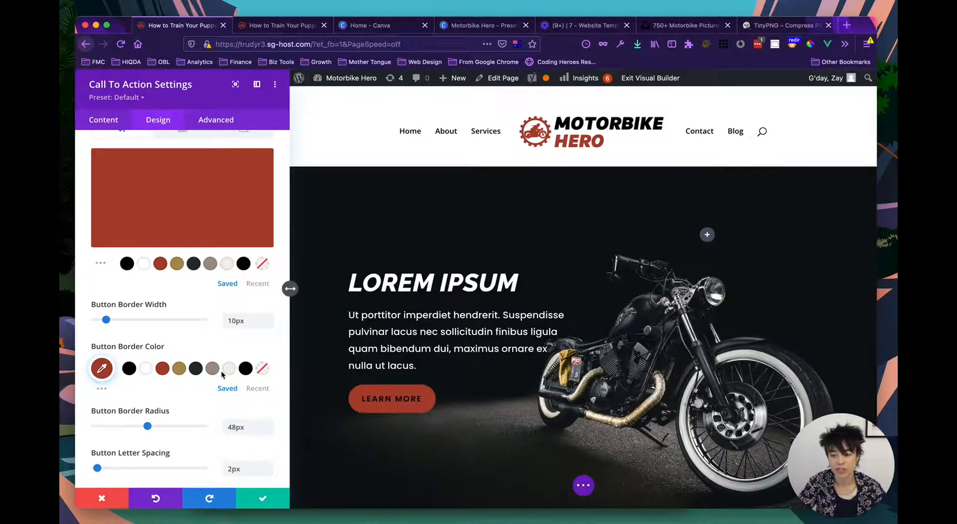
scroll(220, 371, "up", 3)
scroll(197, 252, "up", 2)
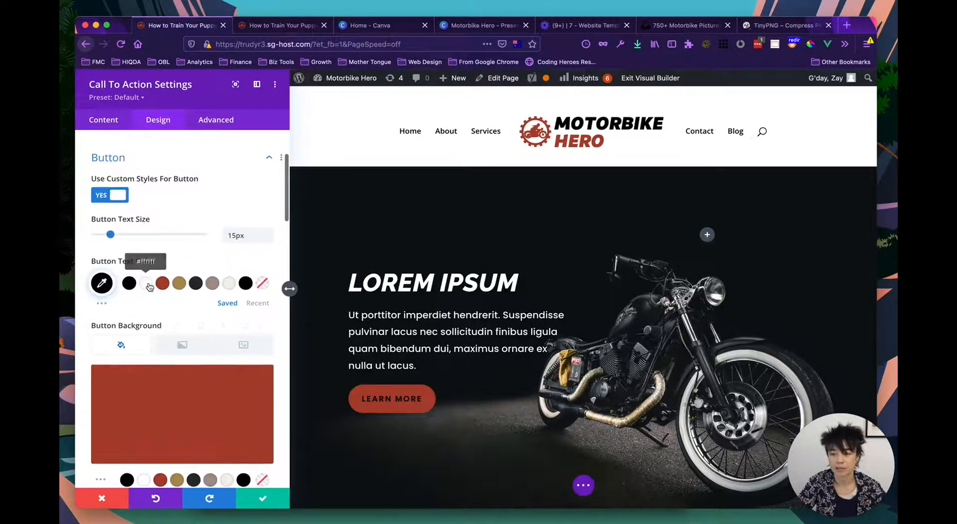
left_click(146, 284)
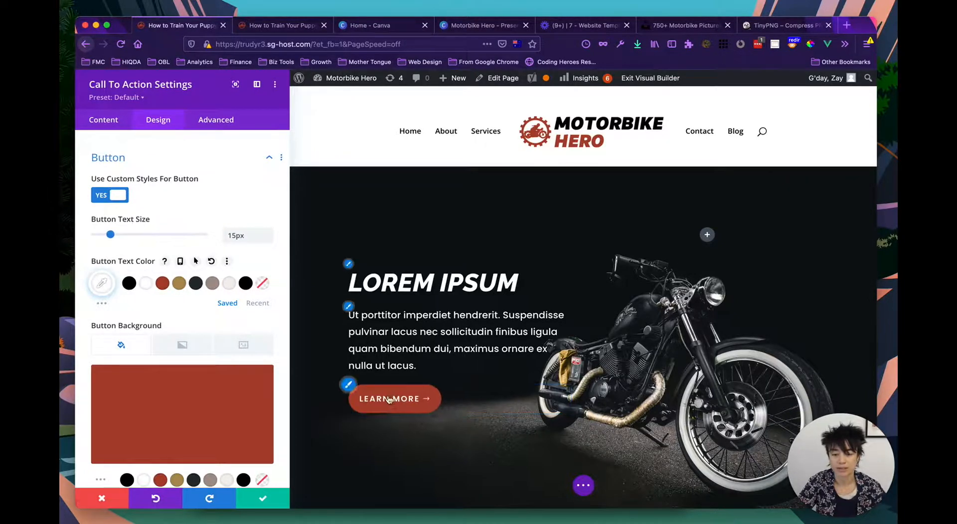
scroll(199, 348, "up", 3)
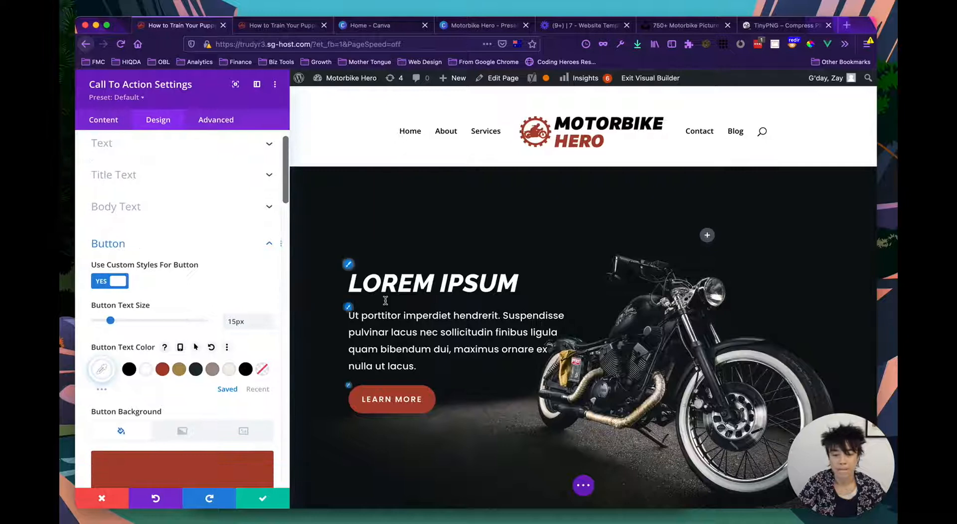
left_click(259, 500)
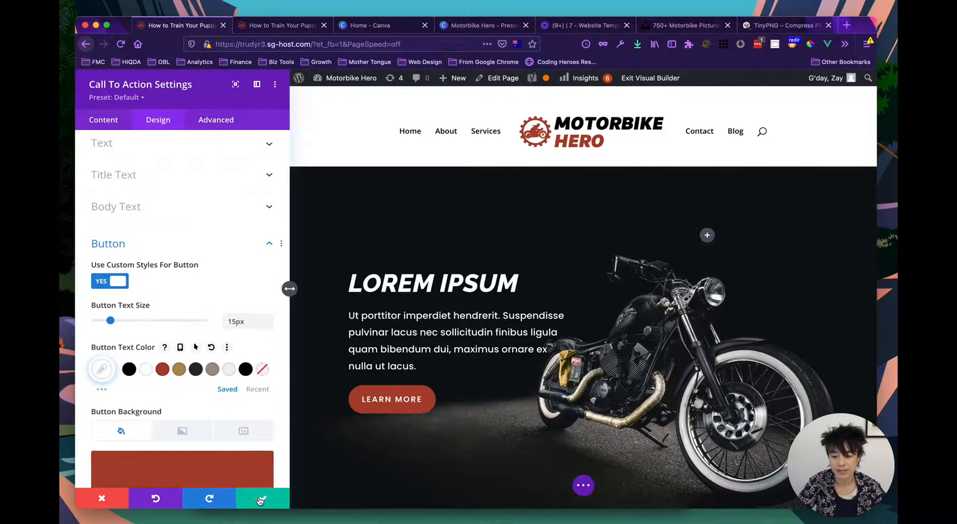
Examine the hero section's text, button, background photo and vertical spacing on the full-width page
scroll(322, 449, "down", 5)
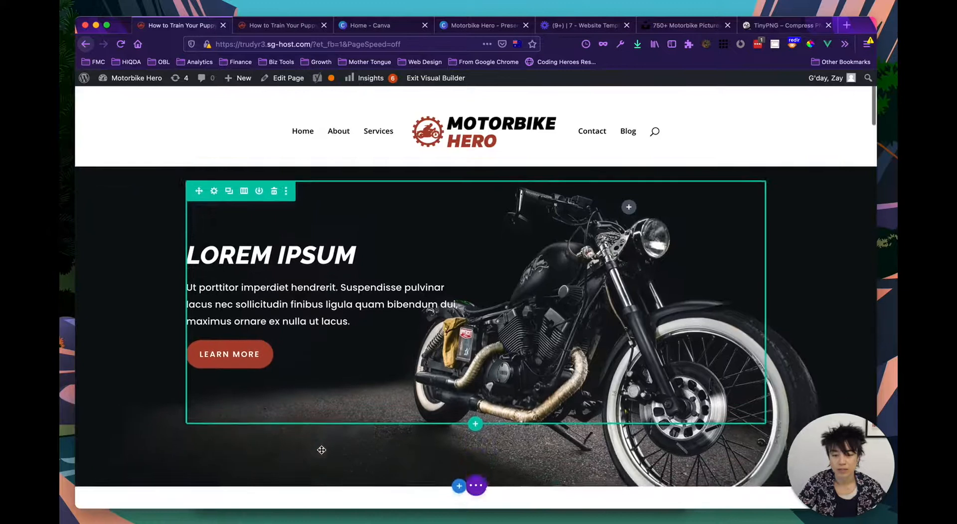
scroll(320, 448, "up", 3)
scroll(291, 381, "up", 2)
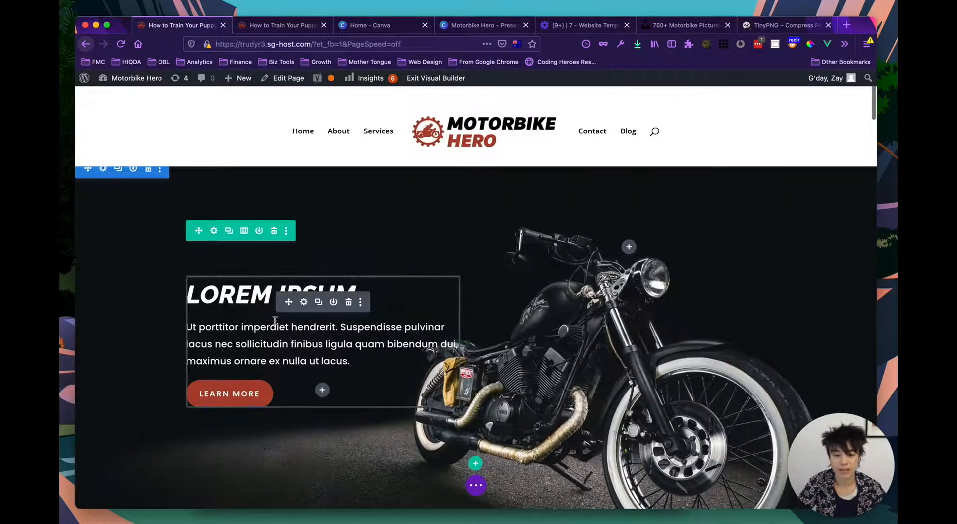
scroll(160, 324, "down", 4)
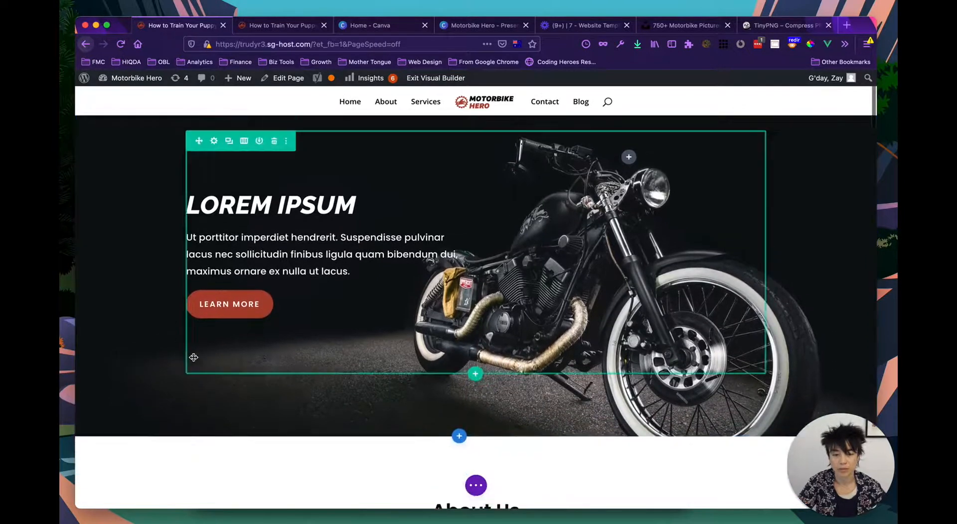
scroll(164, 338, "up", 3)
scroll(129, 309, "down", 2)
scroll(129, 309, "up", 1)
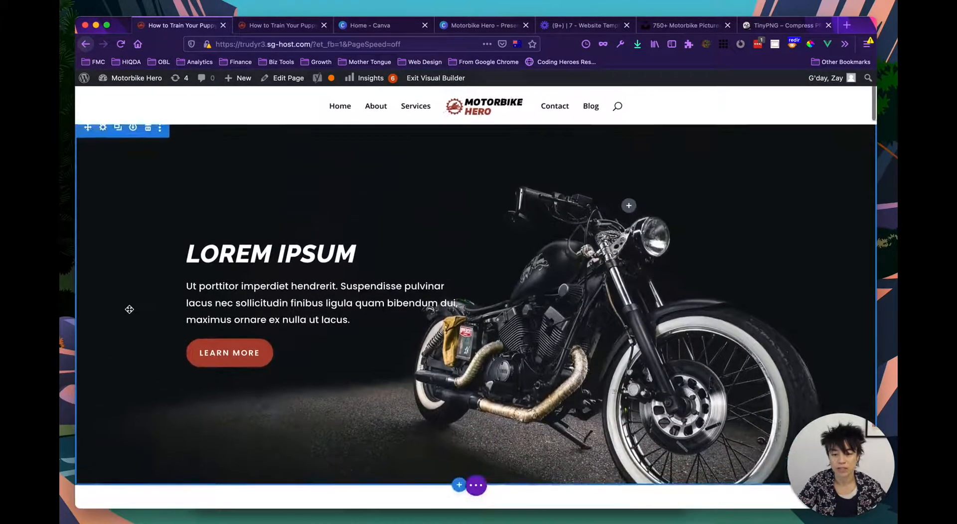
scroll(129, 309, "up", 2)
scroll(329, 395, "down", 3)
scroll(328, 395, "up", 1)
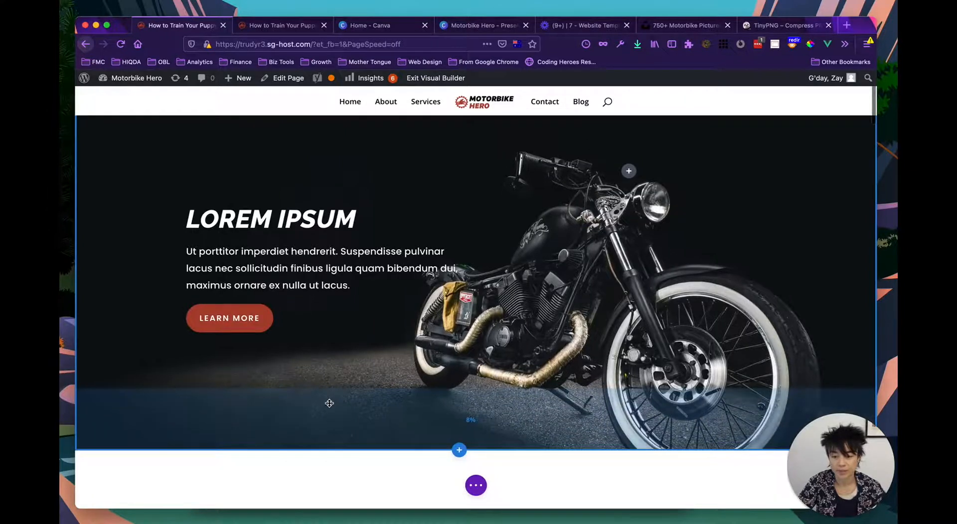
scroll(329, 403, "up", 3)
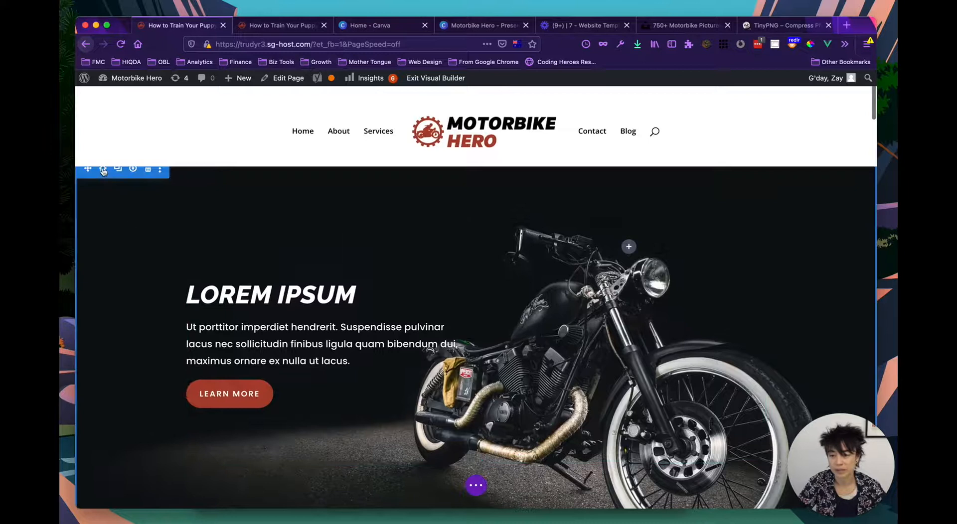
scroll(349, 349, "down", 3)
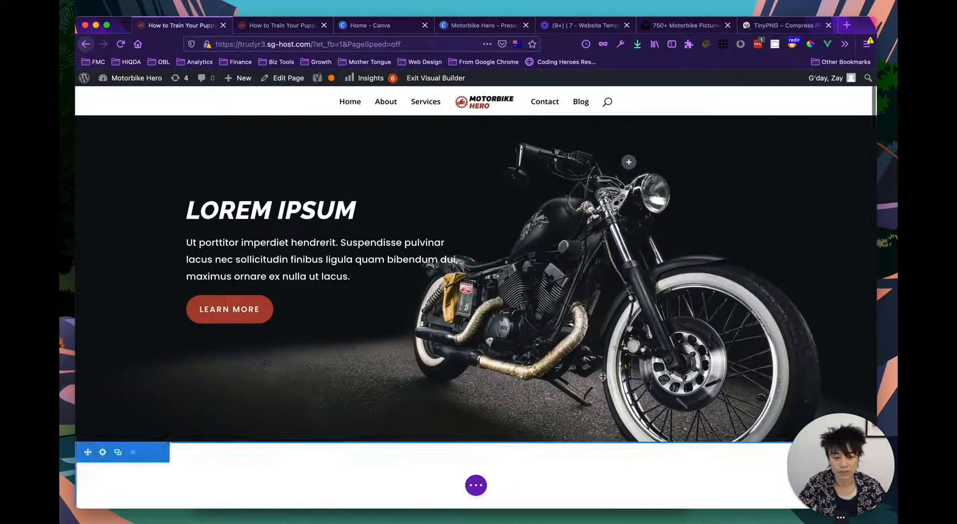
Set the hero section's top padding to 100px, link top and bottom padding so both match, and close the section settings
left_click(97, 126)
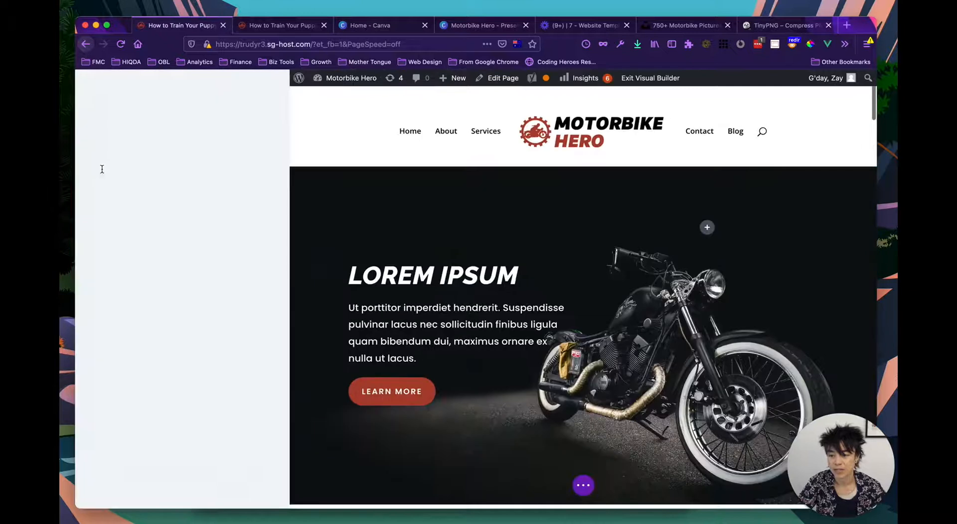
left_click(160, 121)
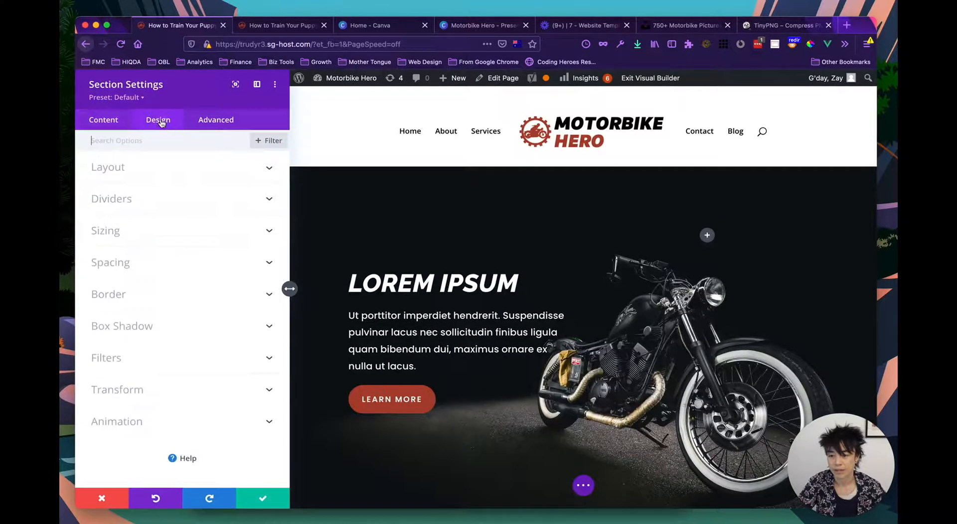
left_click(119, 263)
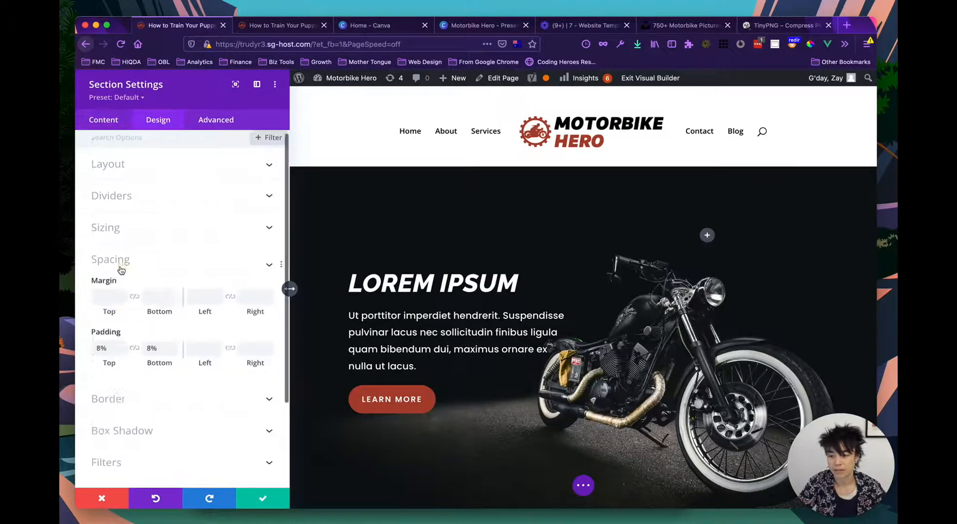
left_click(101, 245)
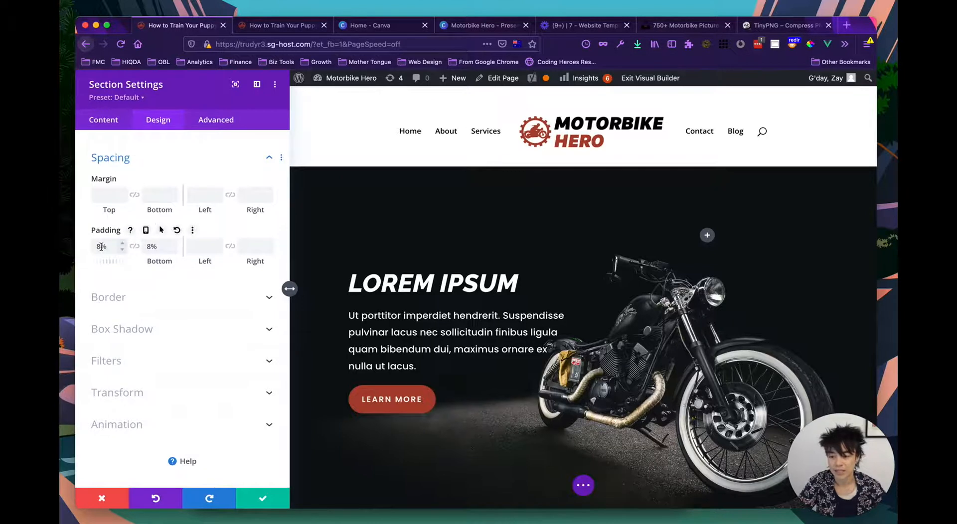
scroll(368, 276, "down", 1)
scroll(368, 277, "up", 1)
mouse_move(105, 248)
left_click_drag(105, 247, 93, 248)
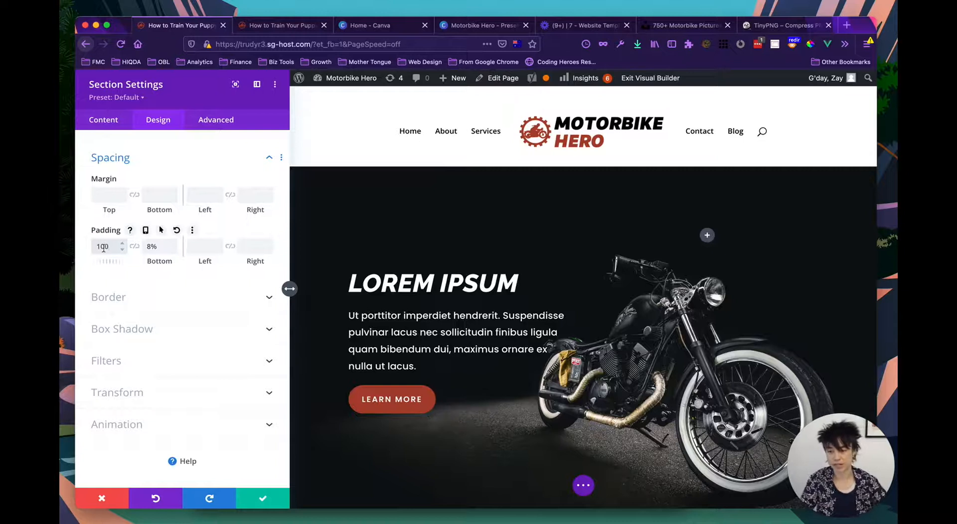
type("100")
left_click_drag(158, 247, 150, 248)
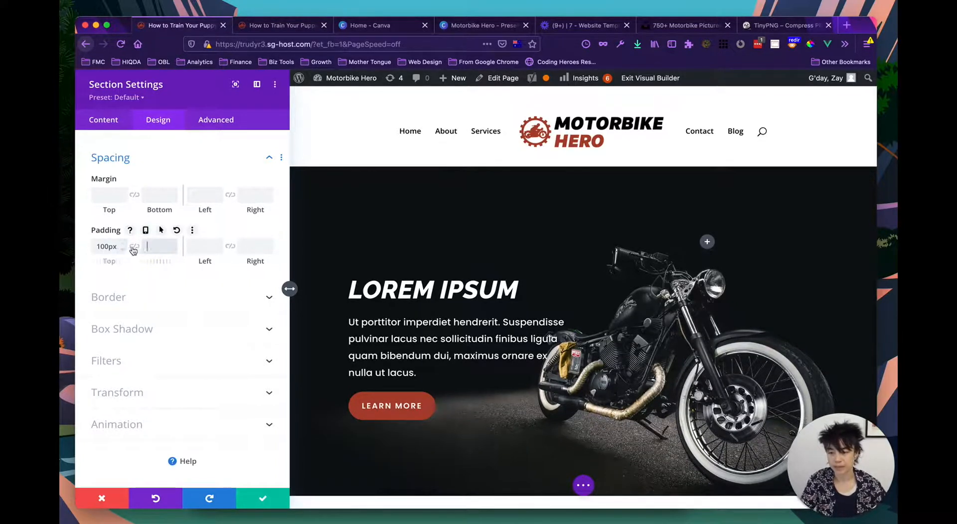
left_click(134, 247)
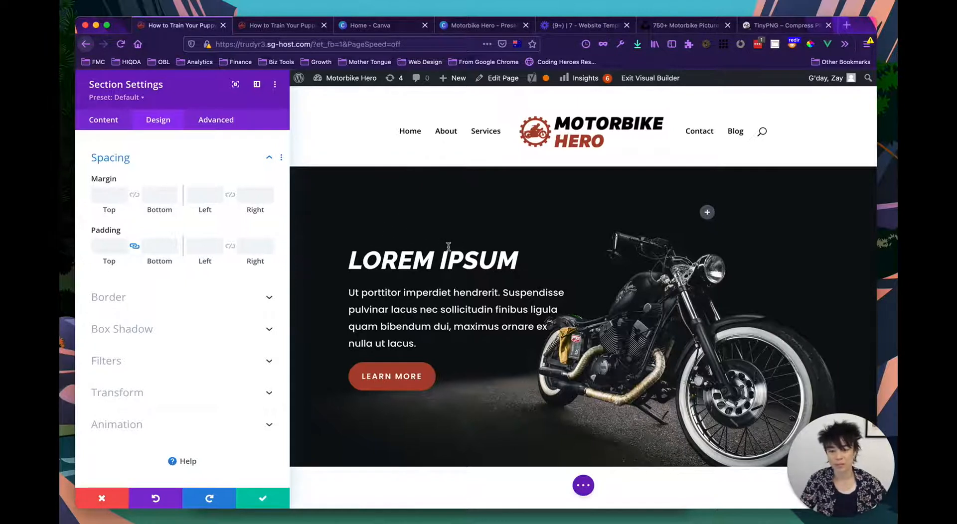
key("Escape")
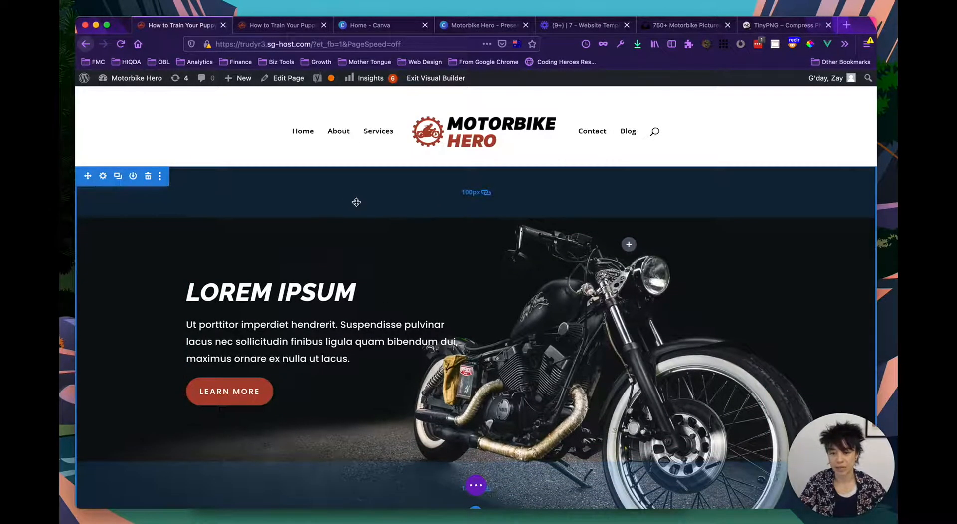
Try a linked top and bottom padding of 158px on the hero section, then return it to 100px
left_click_drag(357, 201, 455, 191)
scroll(462, 190, "down", 1)
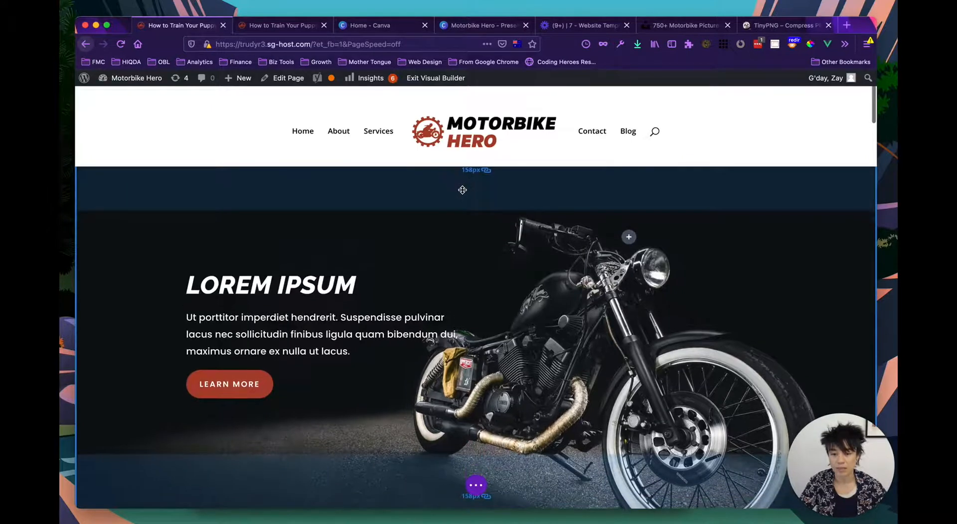
scroll(463, 190, "up", 2)
left_click(415, 220)
scroll(408, 353, "down", 3)
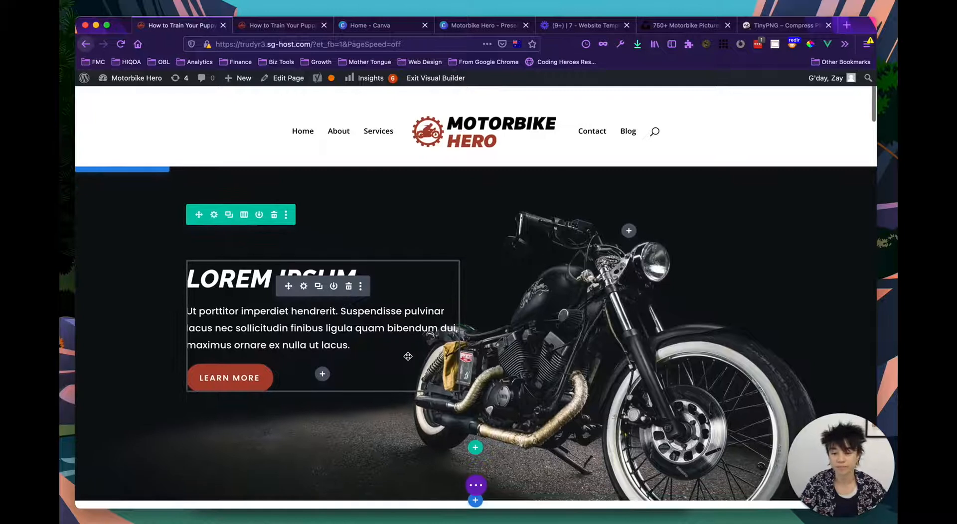
scroll(407, 356, "up", 1)
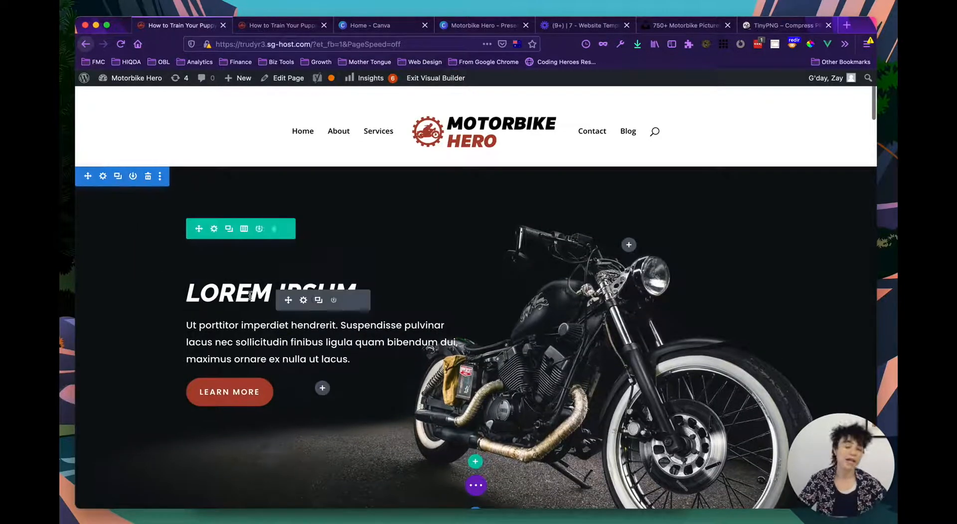
scroll(178, 272, "down", 3)
scroll(178, 272, "up", 3)
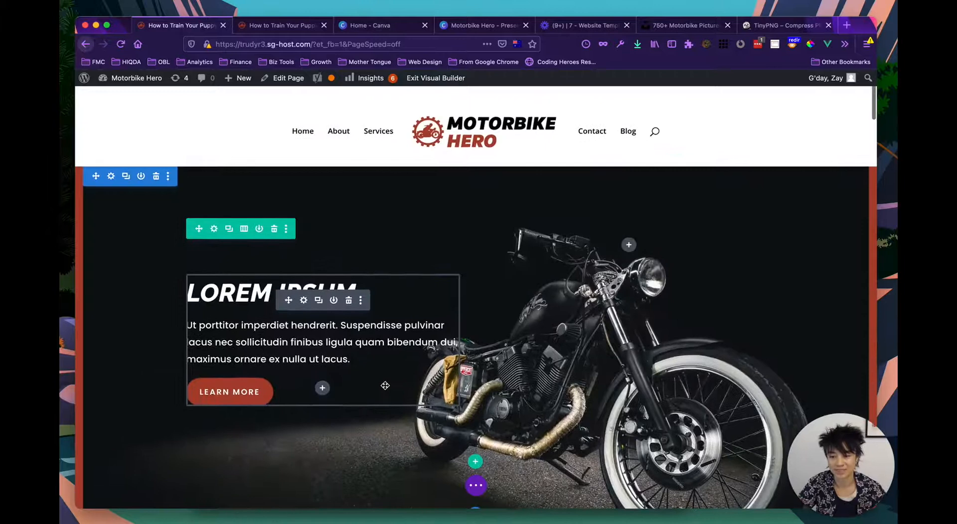
Give the hero's two-column row a 12px border on all sides
left_click(111, 176)
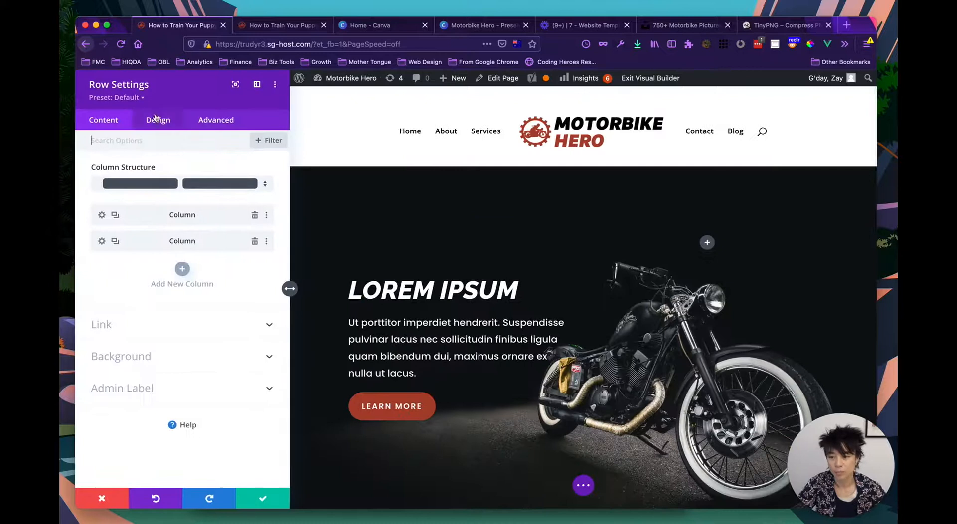
left_click(156, 118)
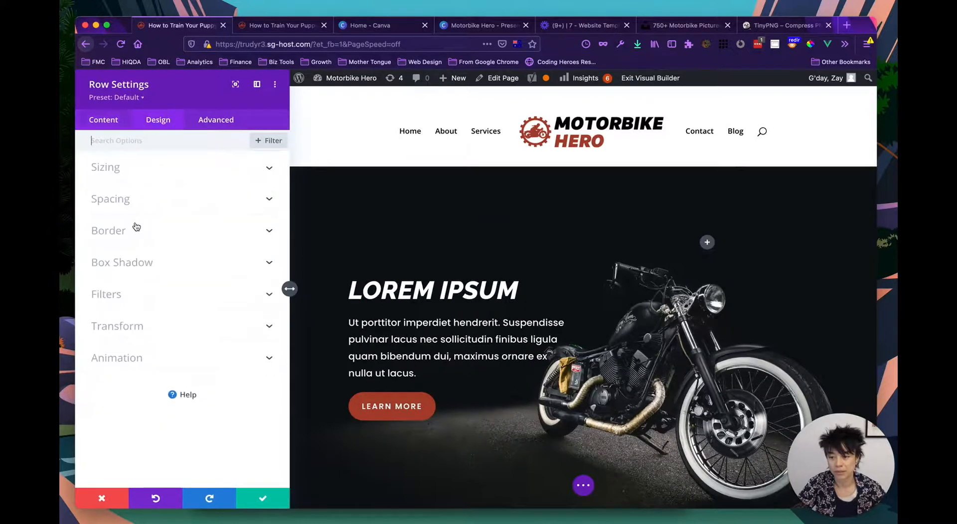
left_click(123, 235)
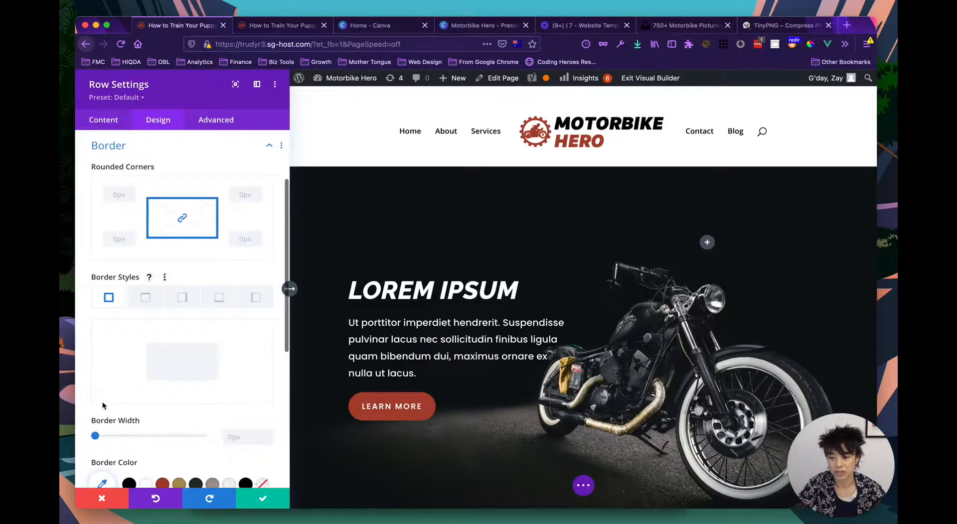
left_click(97, 123)
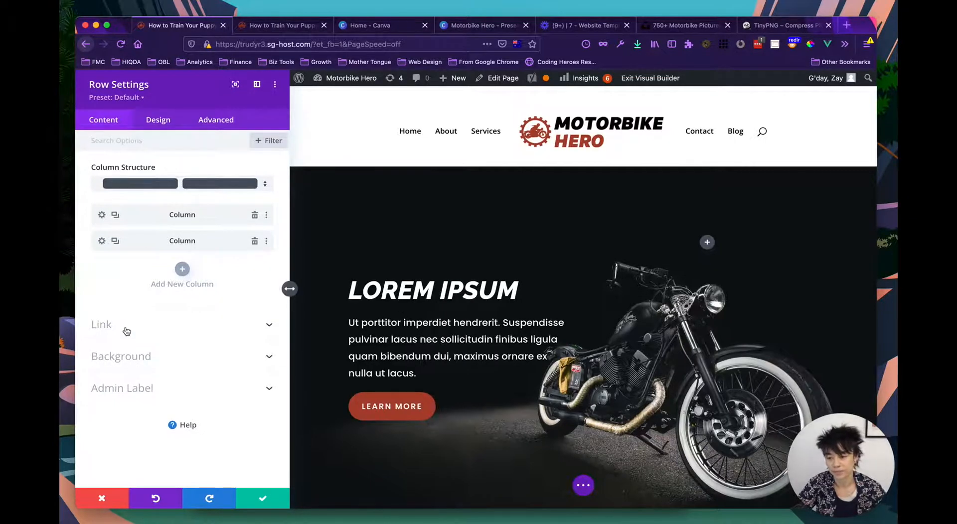
left_click(157, 121)
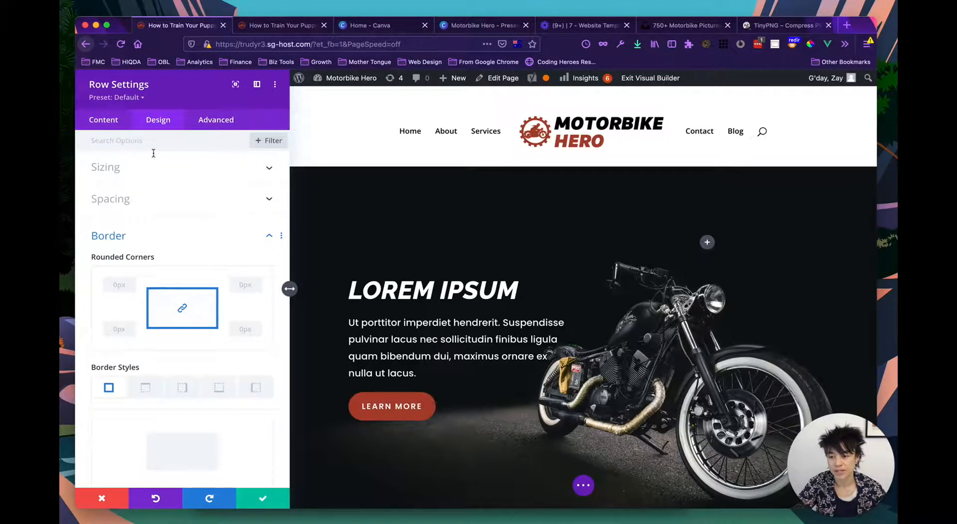
scroll(117, 352, "down", 4)
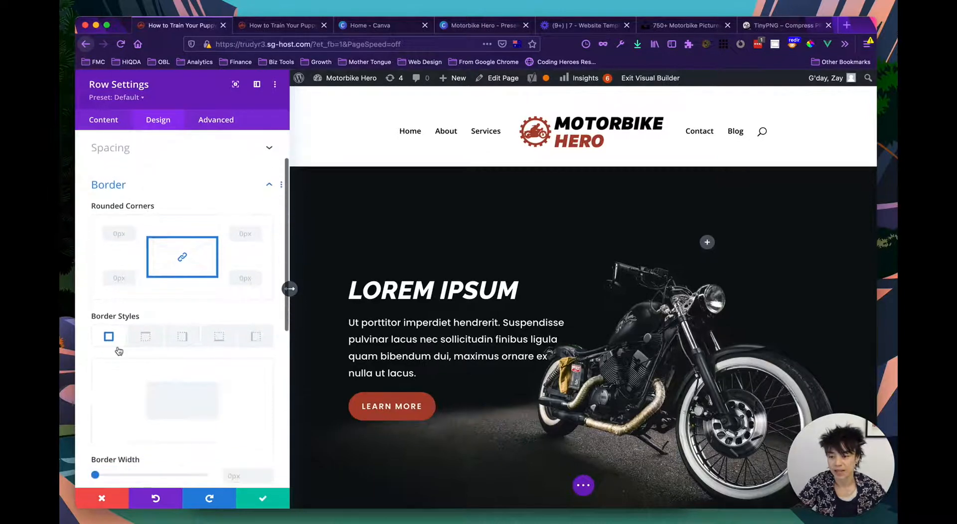
scroll(108, 376, "down", 1)
left_click_drag(95, 392, 121, 392)
scroll(232, 310, "up", 2)
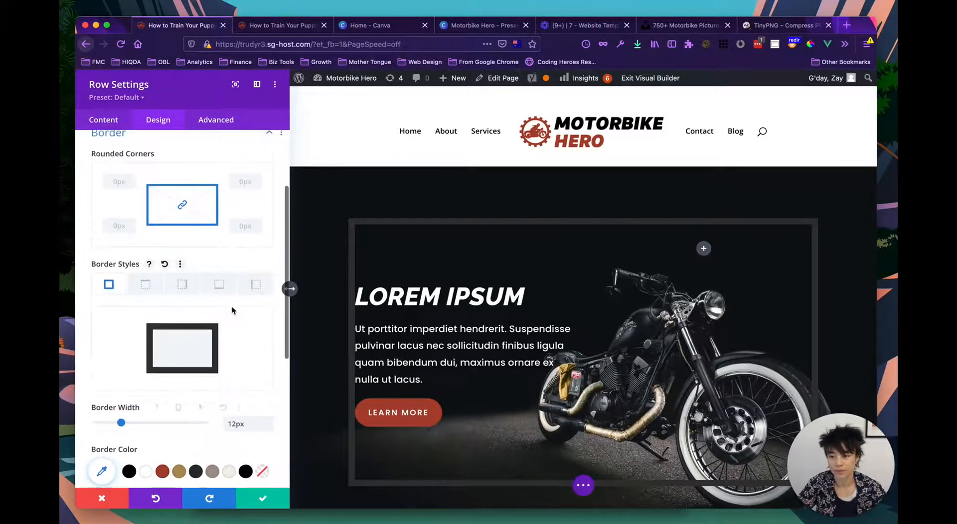
Round all four corners of the row's border to 36px and colour the border with the saved brand red
scroll(118, 240, "down", 1)
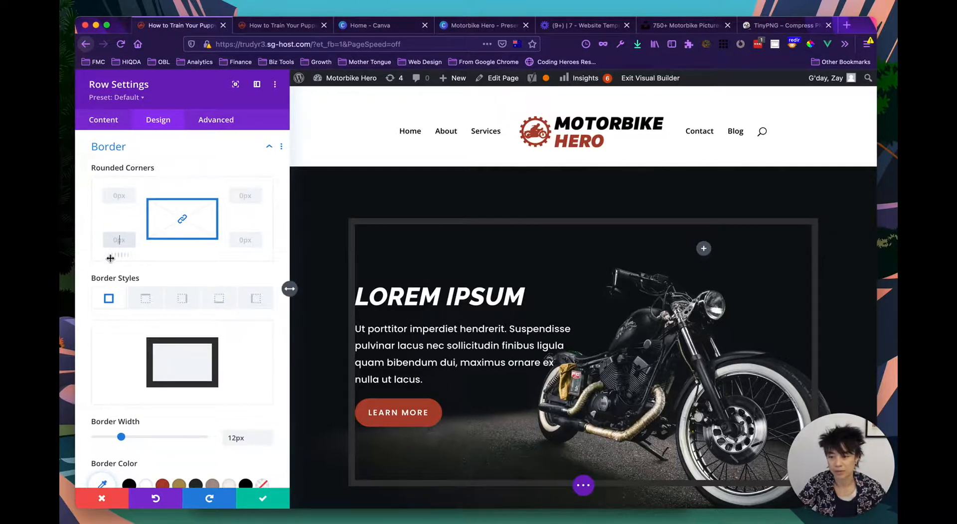
left_click_drag(112, 255, 124, 256)
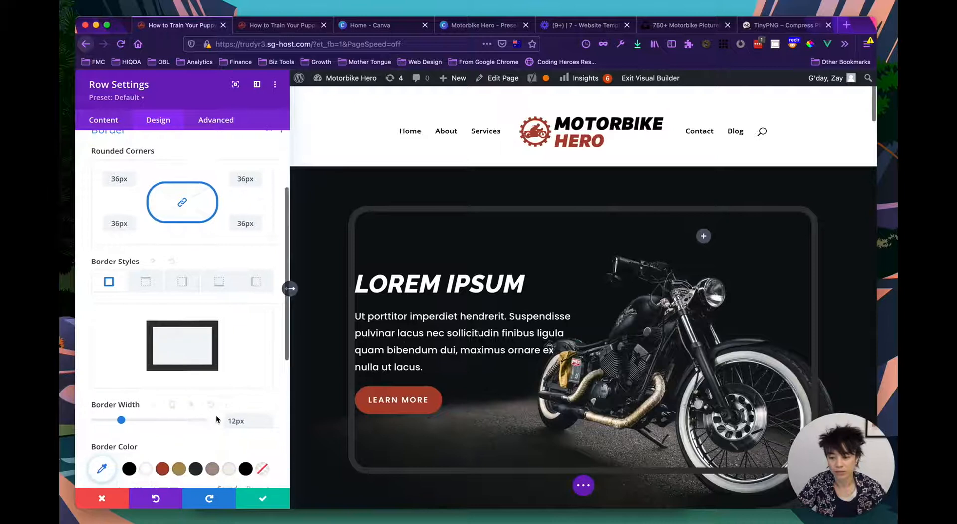
scroll(216, 415, "down", 2)
left_click(162, 441)
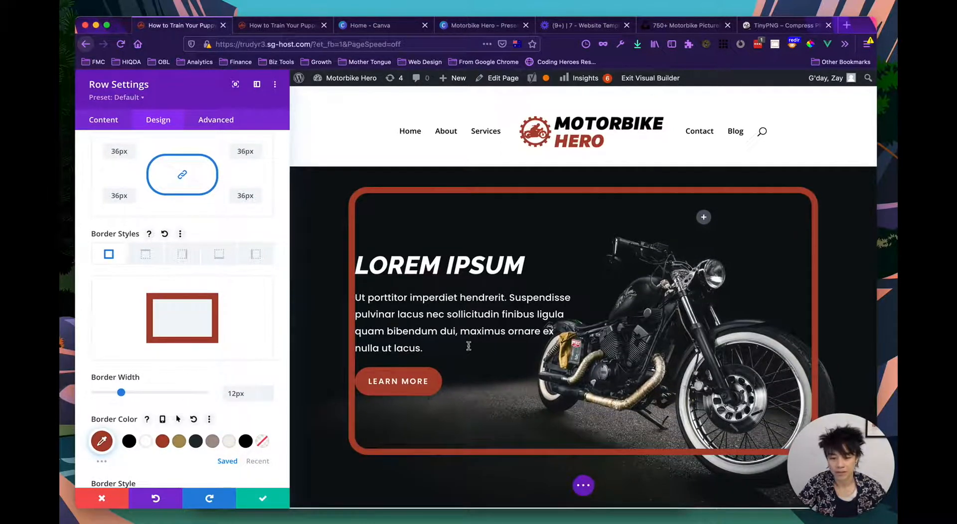
scroll(357, 330, "up", 3)
scroll(357, 331, "down", 1)
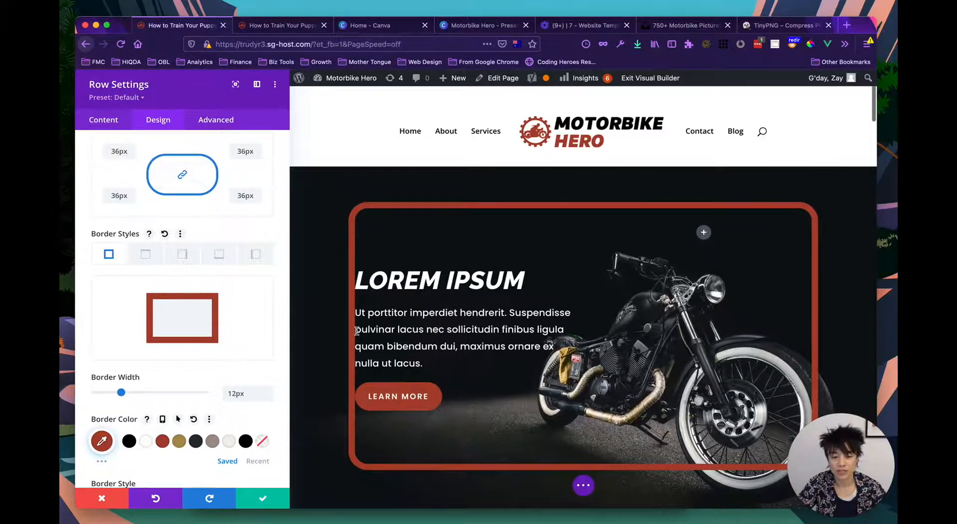
Add the soft all-round box shadow style to the hero row and set its shadow colour to the saved gold
scroll(228, 364, "down", 2)
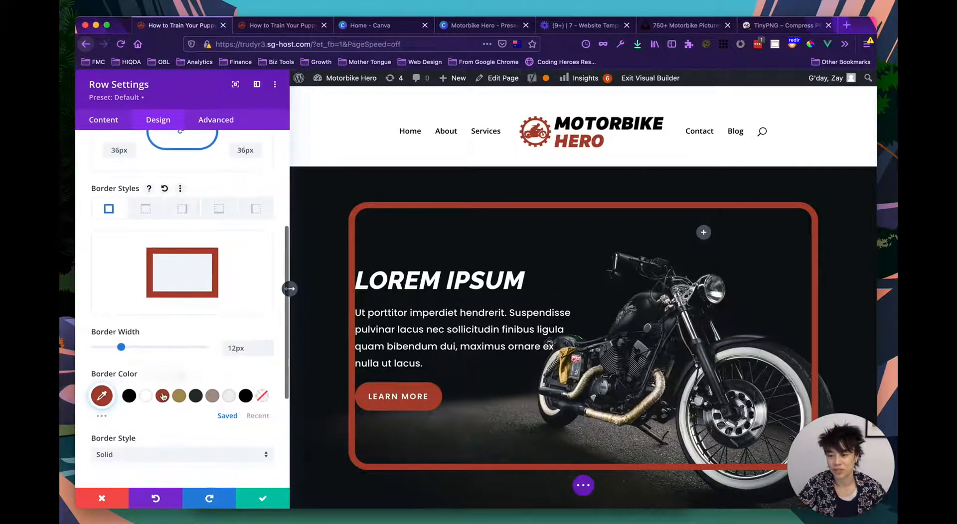
scroll(204, 406, "down", 2)
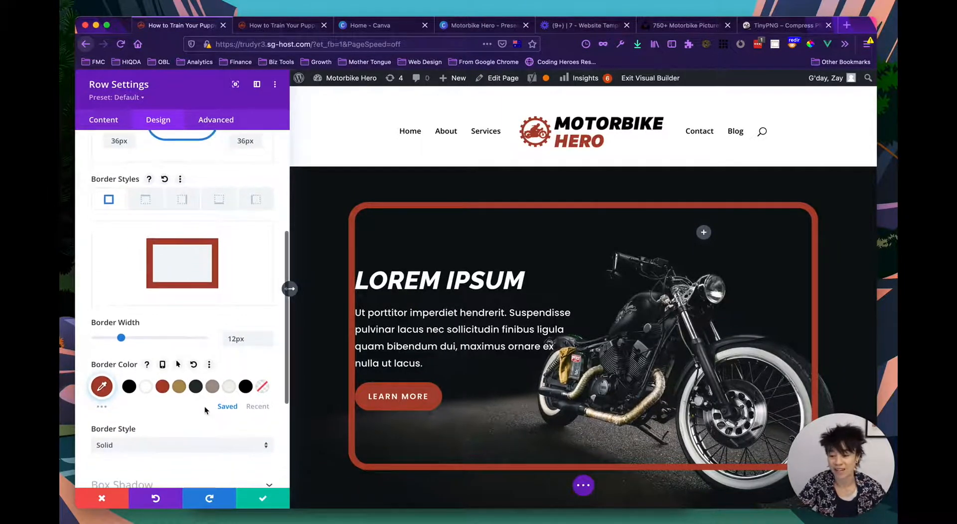
scroll(204, 406, "down", 2)
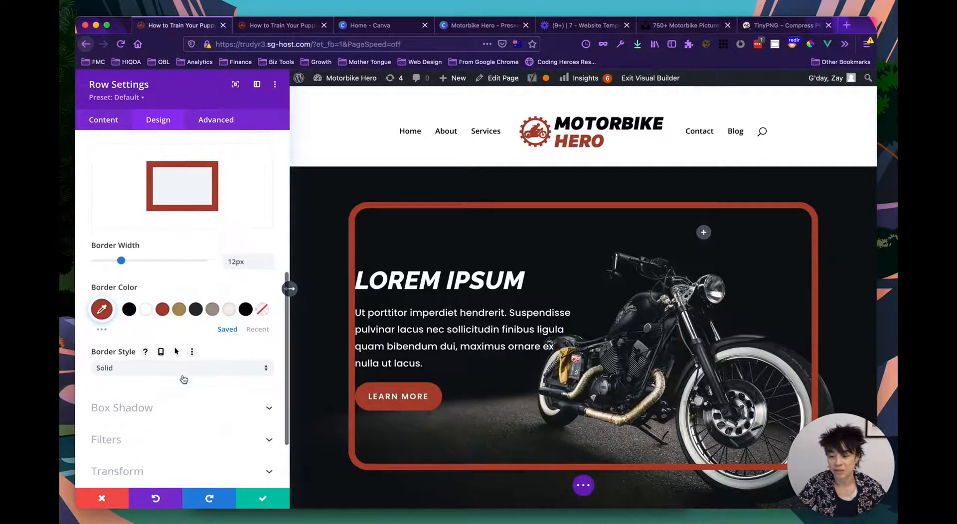
scroll(183, 410, "down", 2)
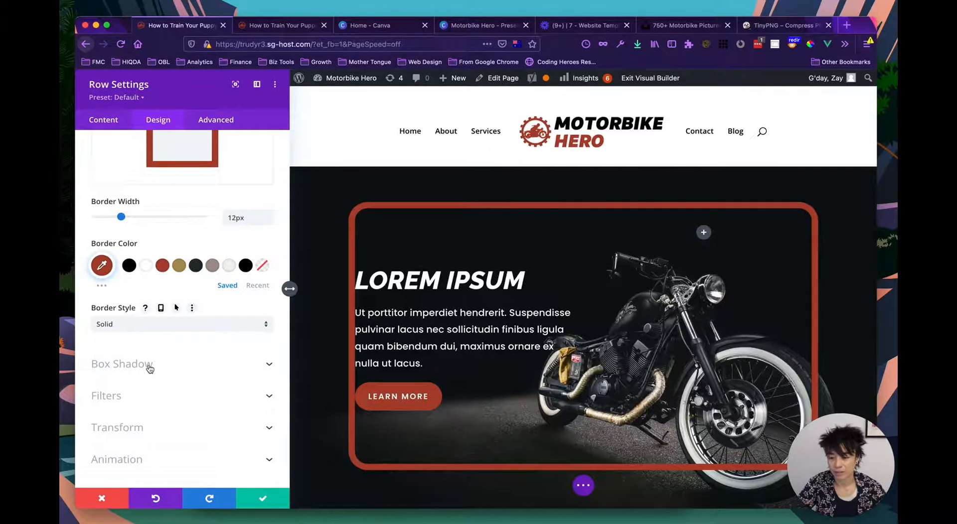
left_click(169, 367)
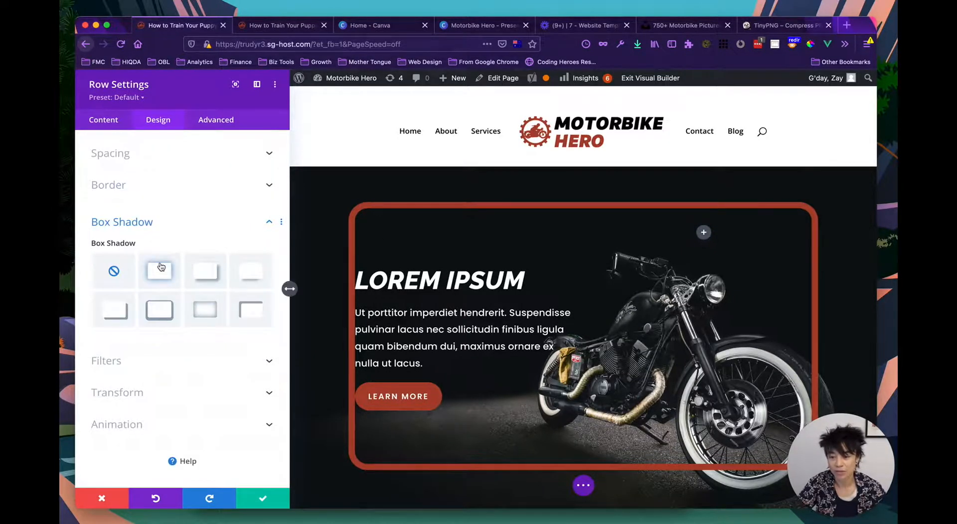
left_click(159, 269)
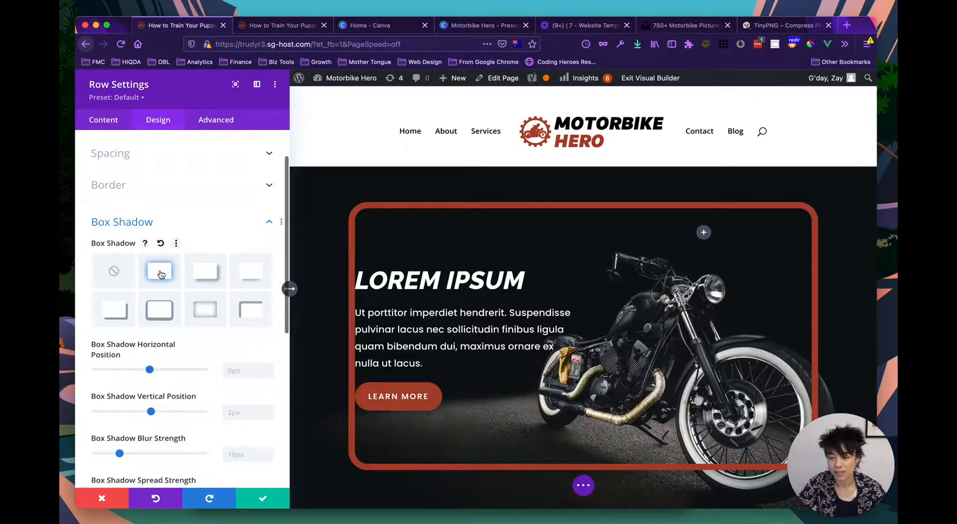
scroll(167, 299, "down", 4)
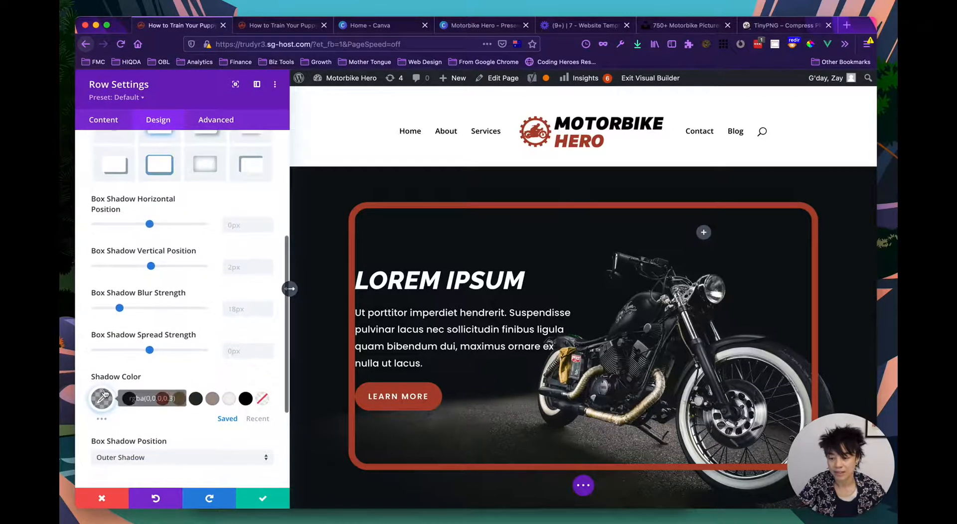
left_click(180, 399)
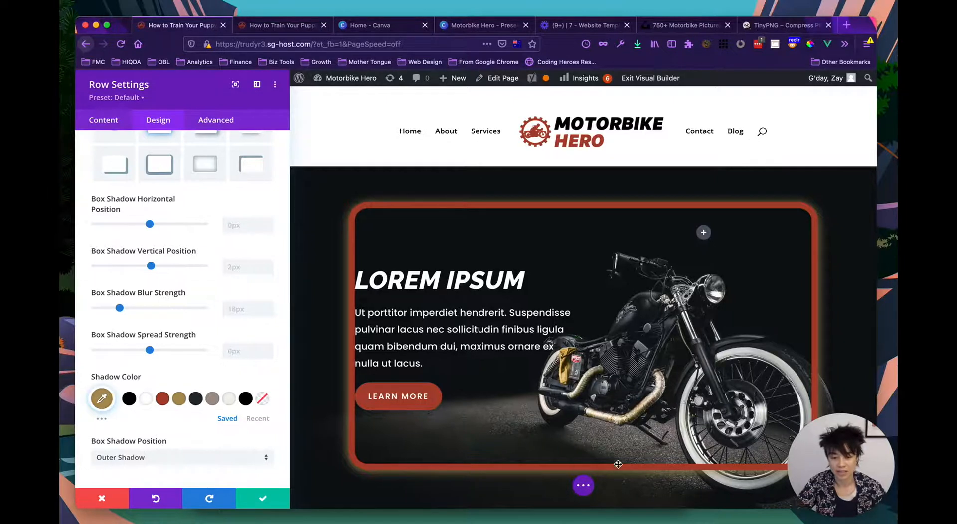
Link the hero row's opposite padding sides, try a top and bottom padding of 84px, and clear it
scroll(199, 290, "up", 7)
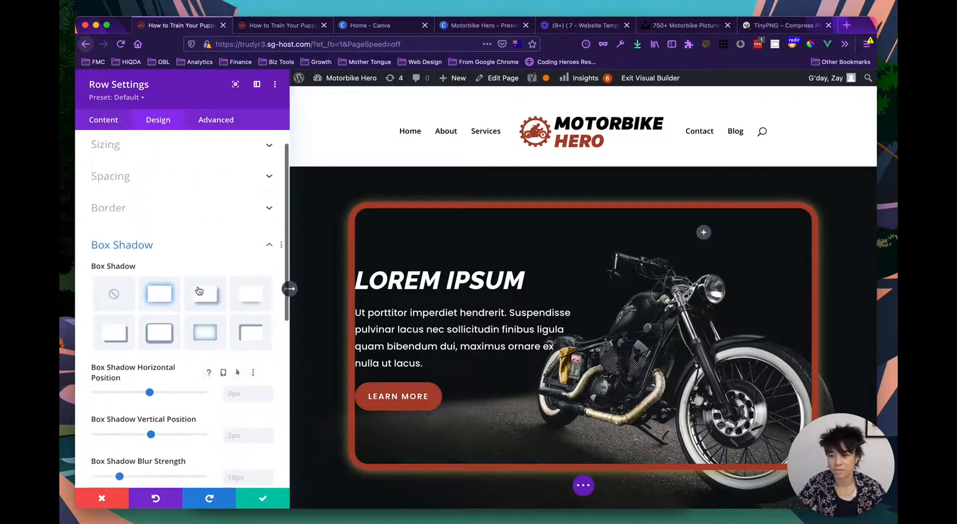
scroll(198, 289, "up", 2)
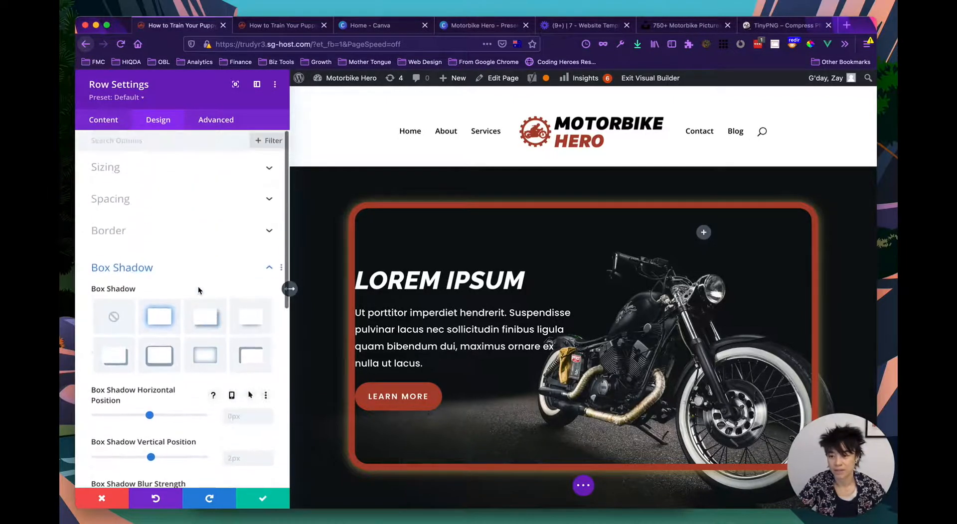
left_click(165, 207)
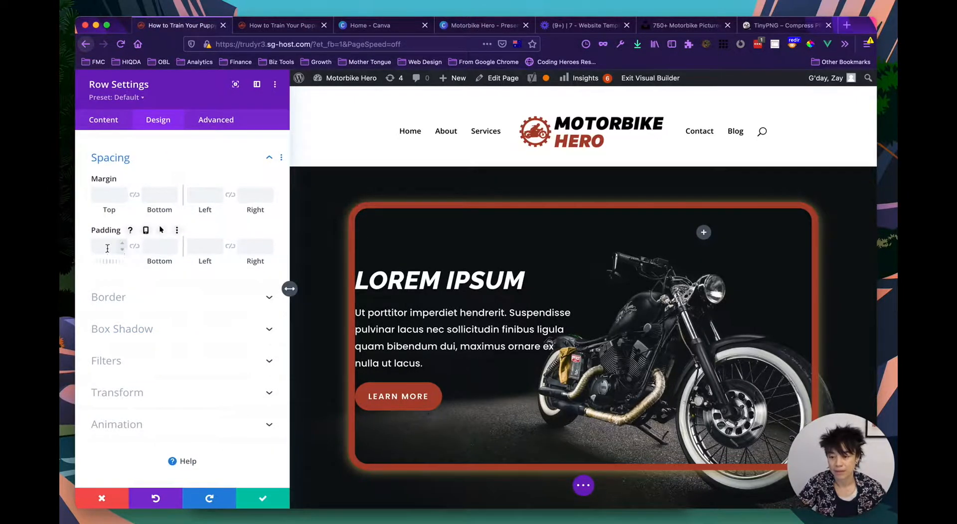
left_click(134, 247)
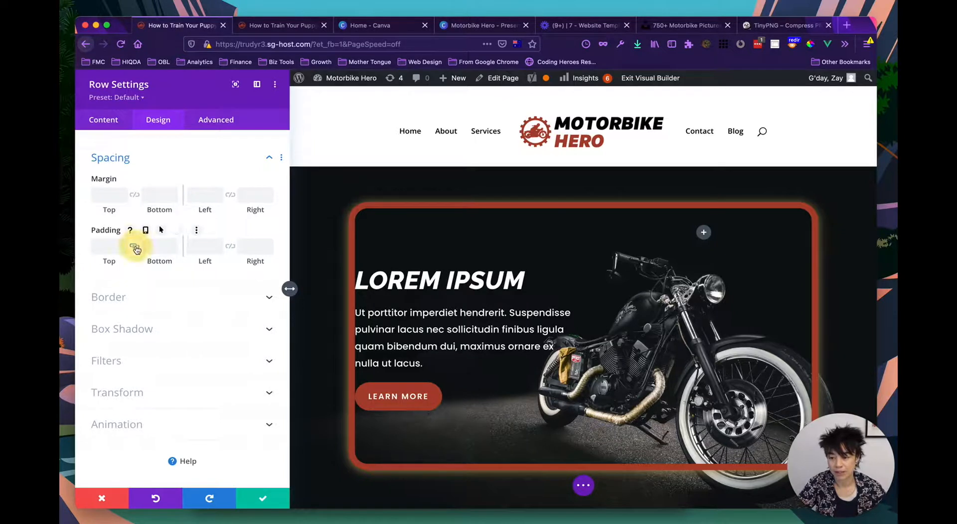
left_click(230, 248)
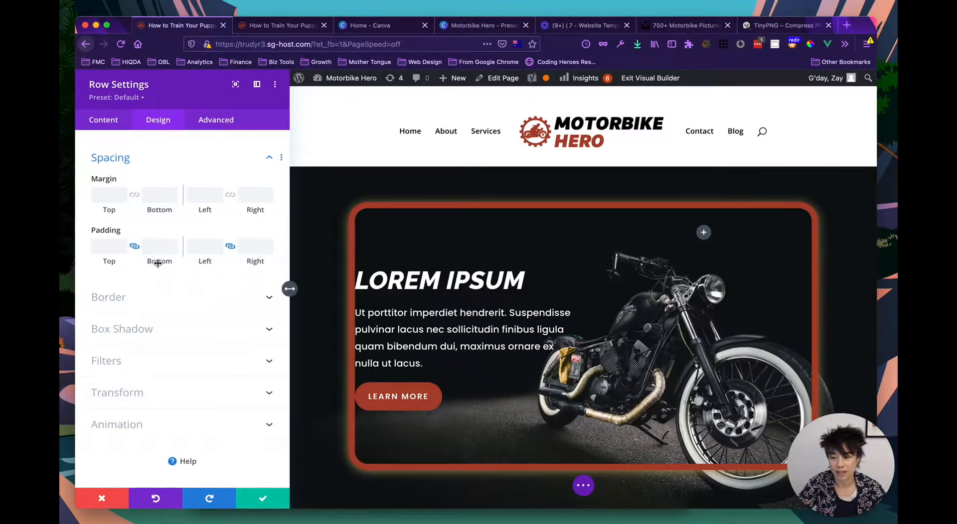
left_click_drag(152, 259, 306, 269)
scroll(344, 354, "down", 3)
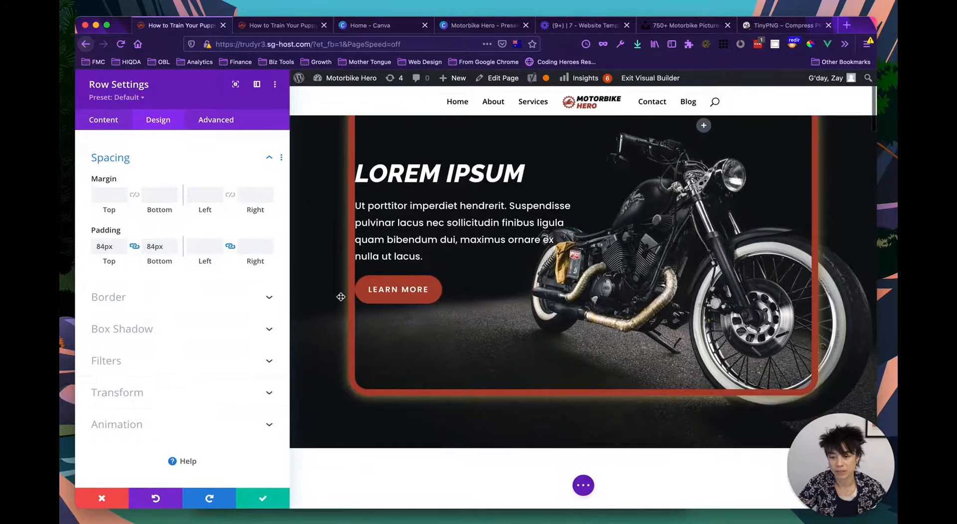
scroll(339, 284, "up", 3)
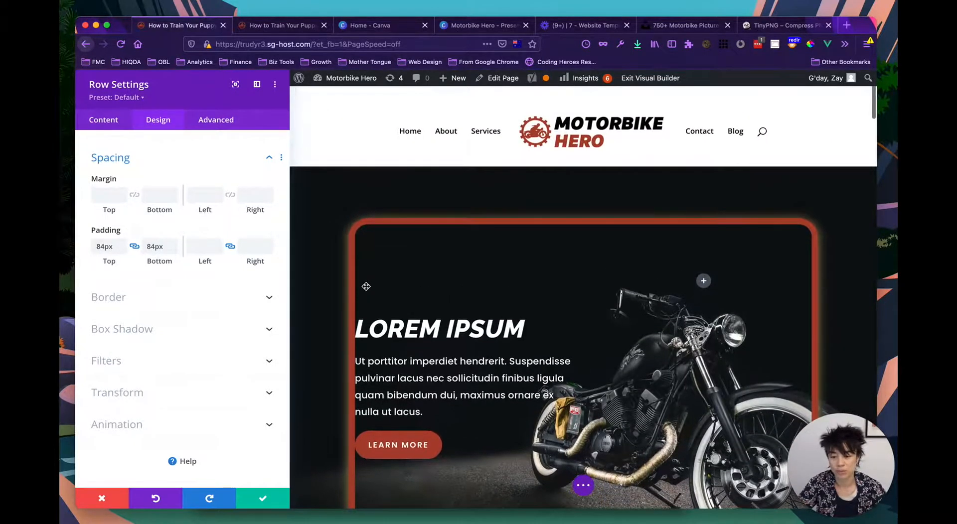
left_click(104, 247)
key("BackSpace")
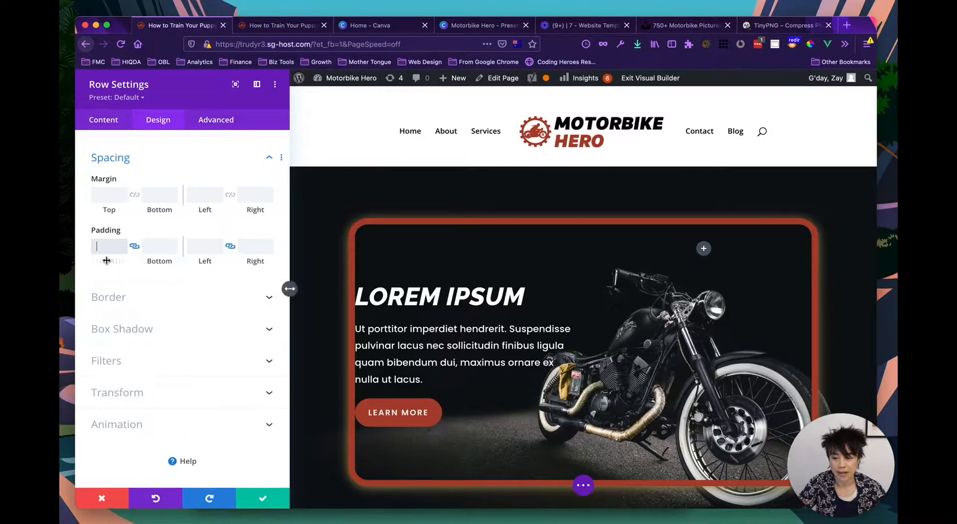
Try a linked left and right padding of 66px on the hero row, then clear it
left_click_drag(103, 260, 244, 259)
left_click(178, 229)
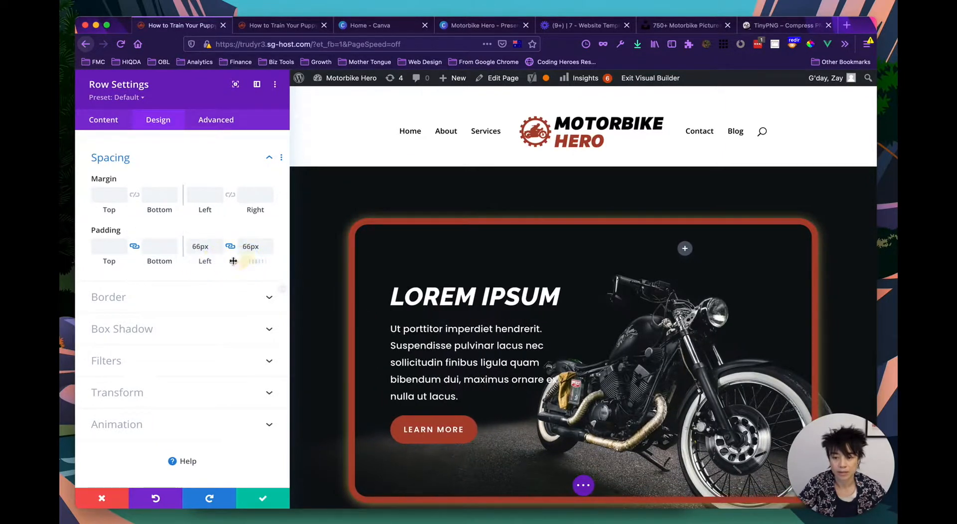
double_click(197, 240)
key("BackSpace")
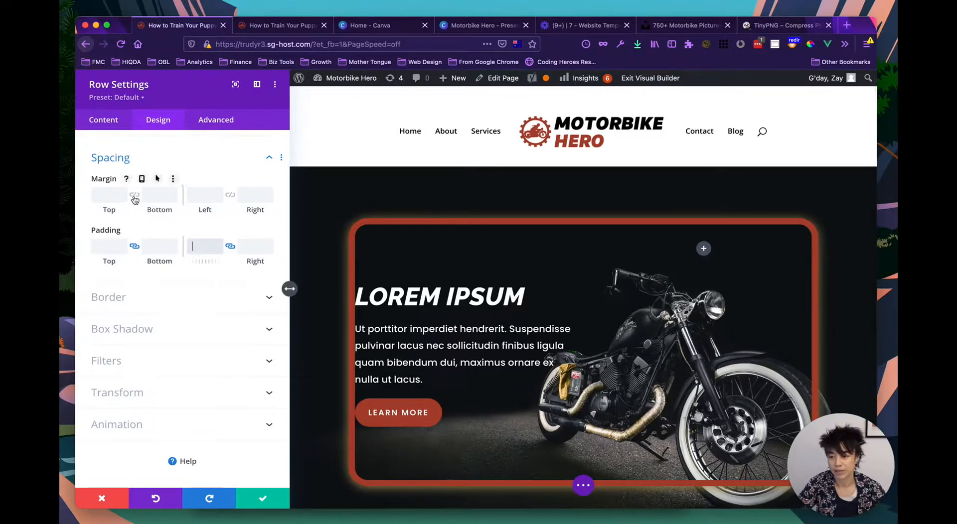
Try a top margin of 60px on the hero row, then clear it
left_click_drag(105, 209, 130, 213)
left_click_drag(148, 213, 276, 211)
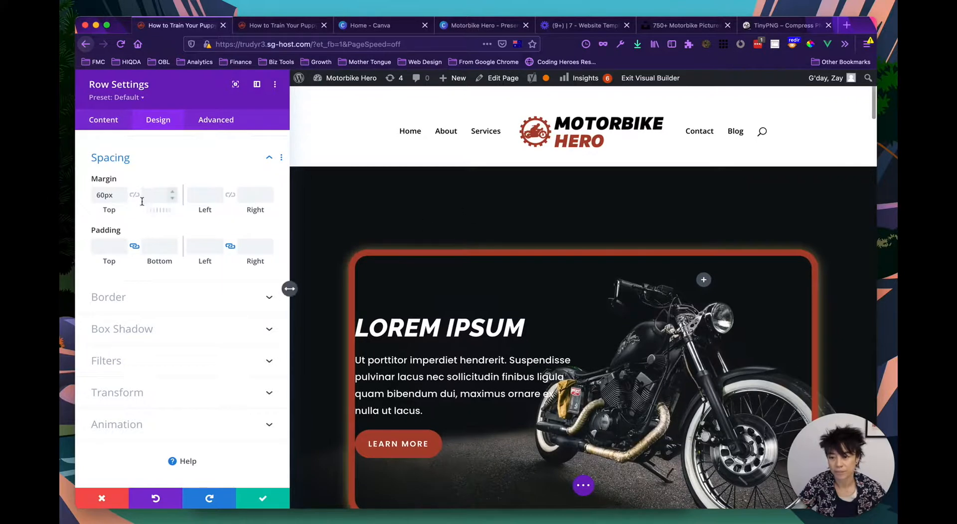
double_click(111, 196)
key("BackSpace")
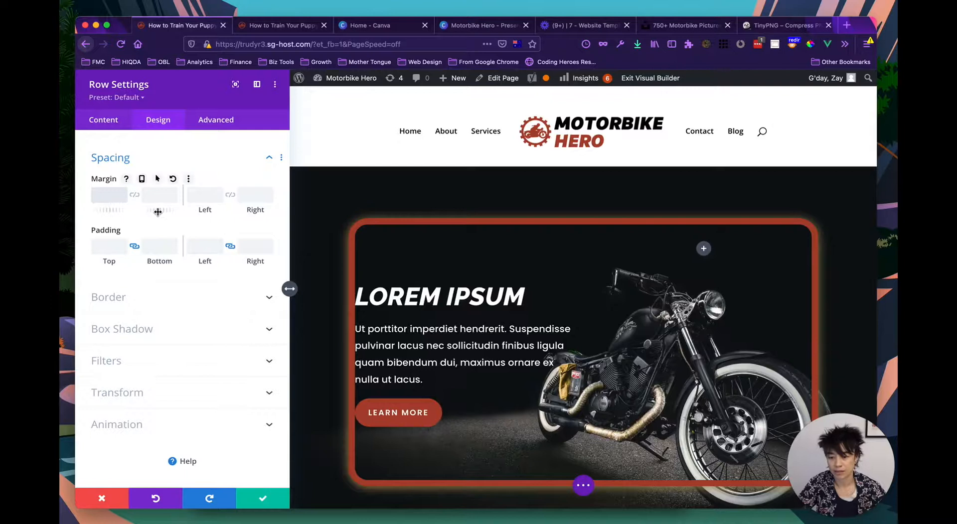
Try a bottom margin of 86px on the hero row, then clear it
scroll(335, 276, "down", 5)
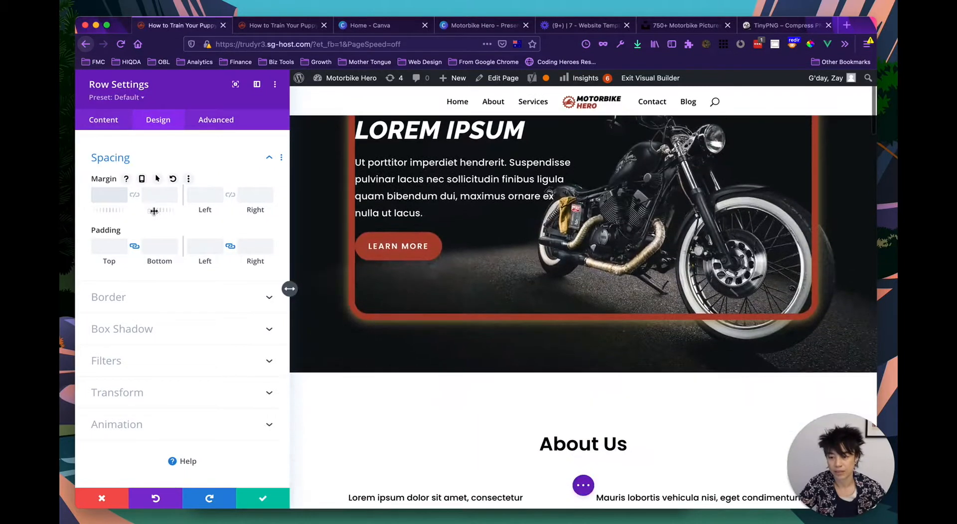
left_click_drag(152, 209, 314, 212)
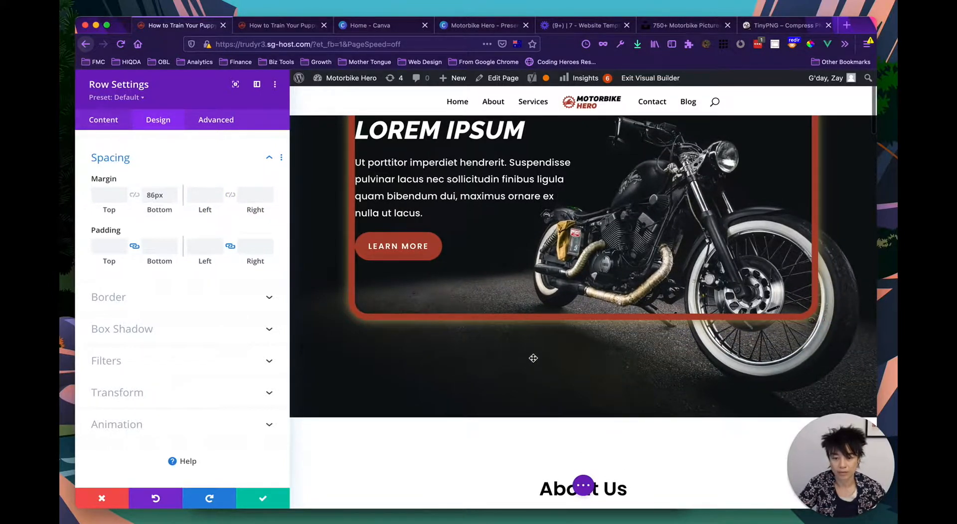
scroll(546, 360, "up", 5)
Try a left margin of 213px on the hero row, then clear it
left_click_drag(205, 200, 647, 184)
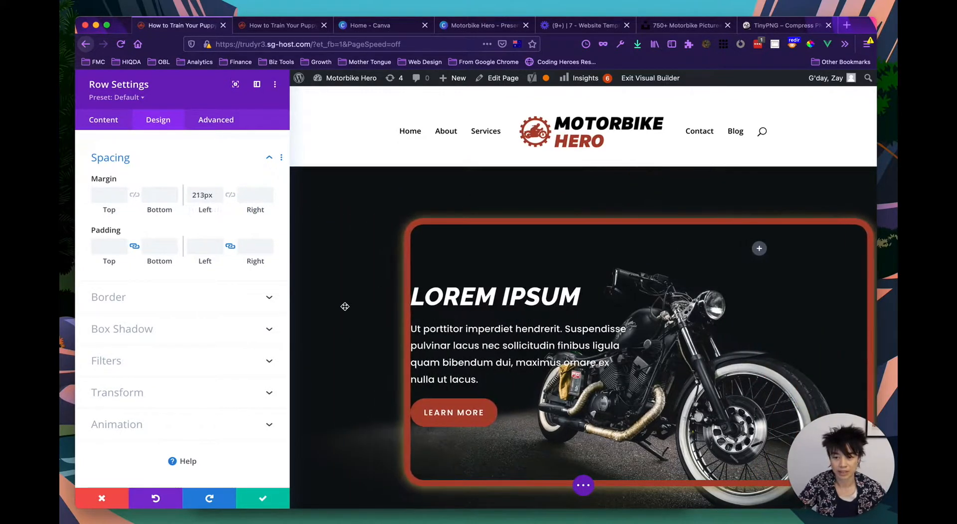
double_click(202, 195)
key("BackSpace")
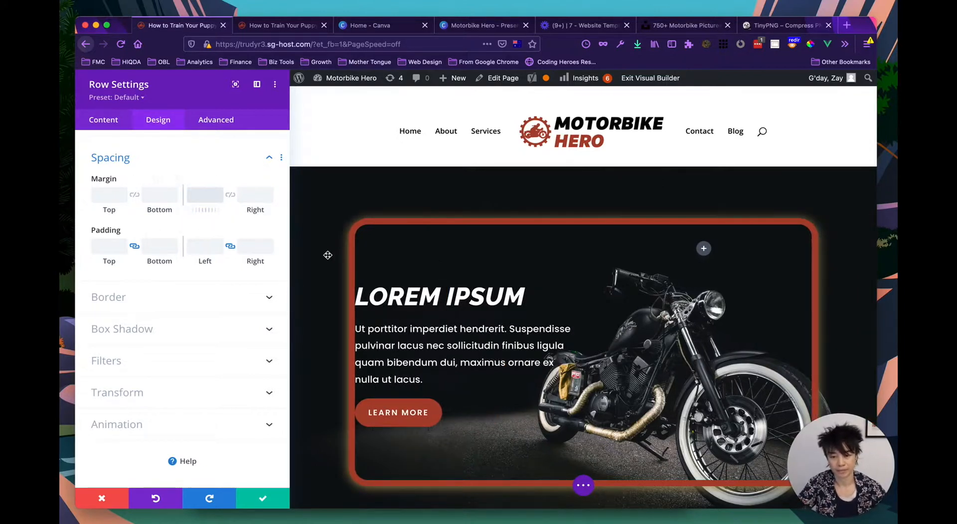
Try adjusting the hero row's top margin again, clear it, and save the row settings
mouse_move(190, 184)
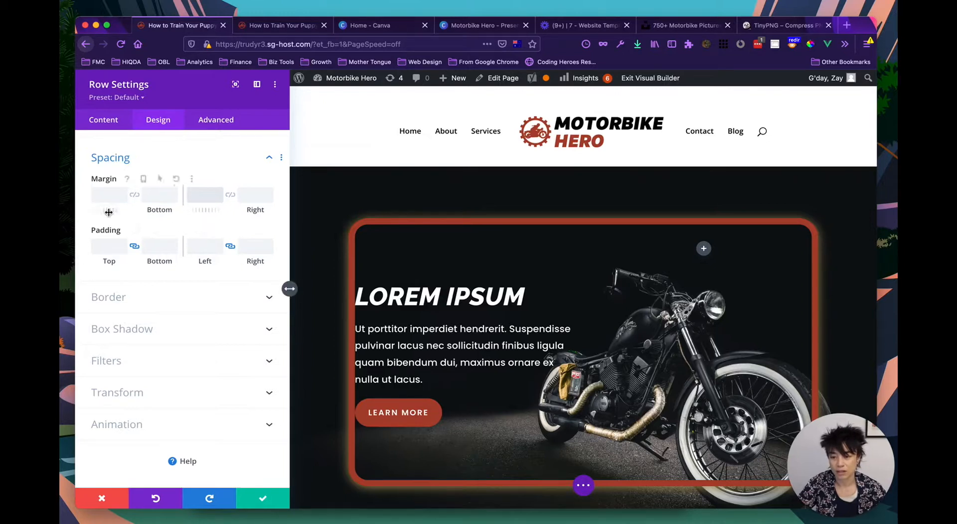
mouse_move(112, 209)
left_mouse_down()
mouse_move(62, 211)
mouse_move(110, 209)
left_mouse_up()
double_click(101, 194)
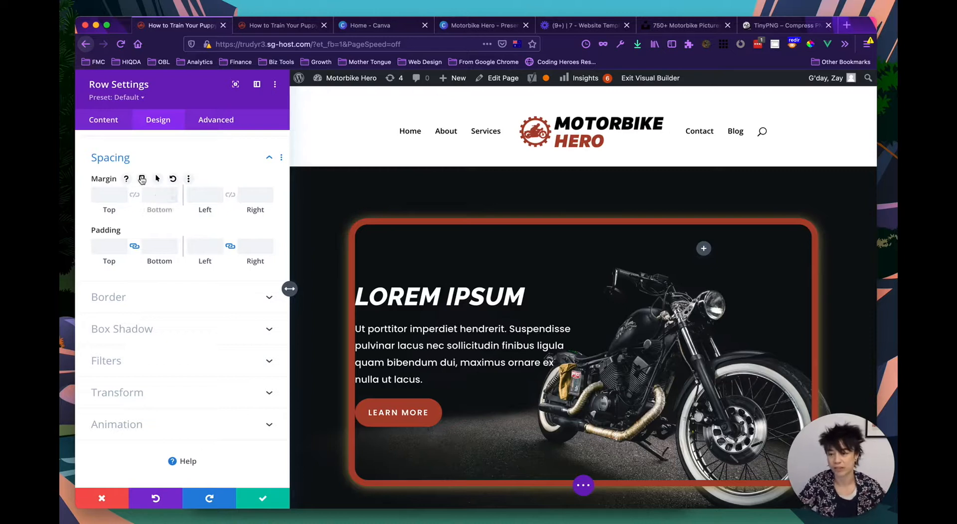
left_click(264, 500)
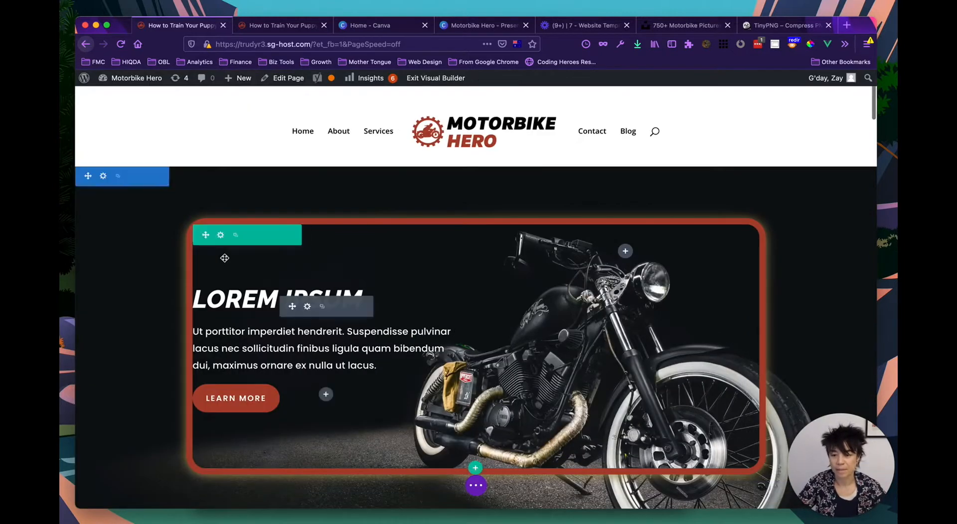
Reset all of the hero row's styles to their defaults and save the row settings
left_click(220, 235)
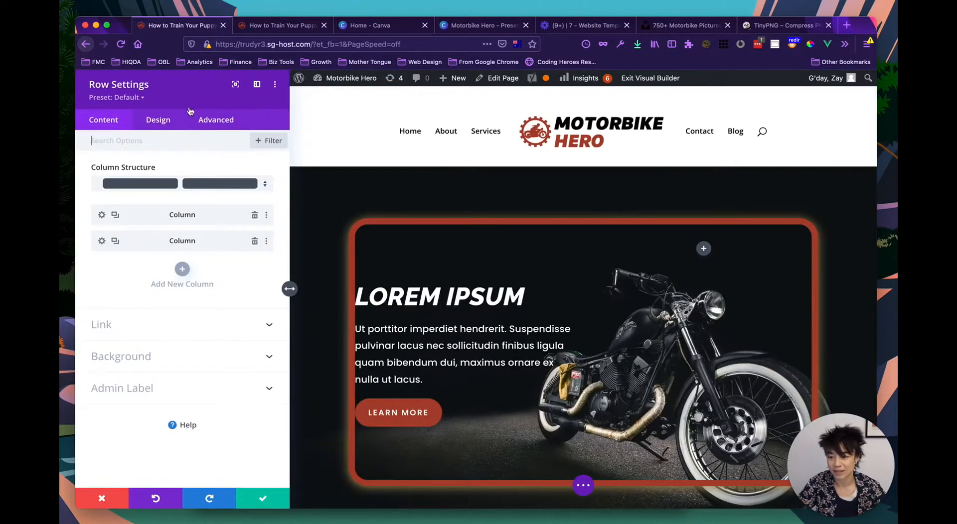
left_click(152, 127)
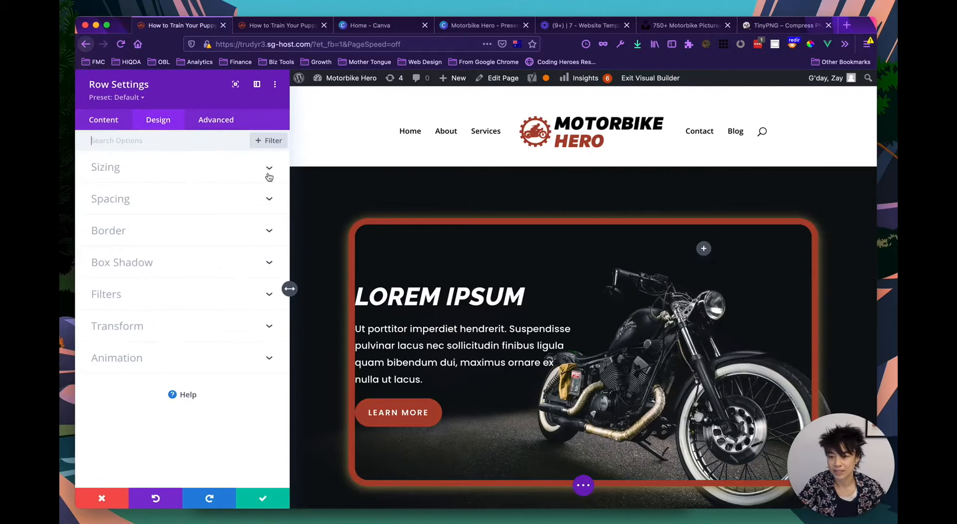
left_click(275, 84)
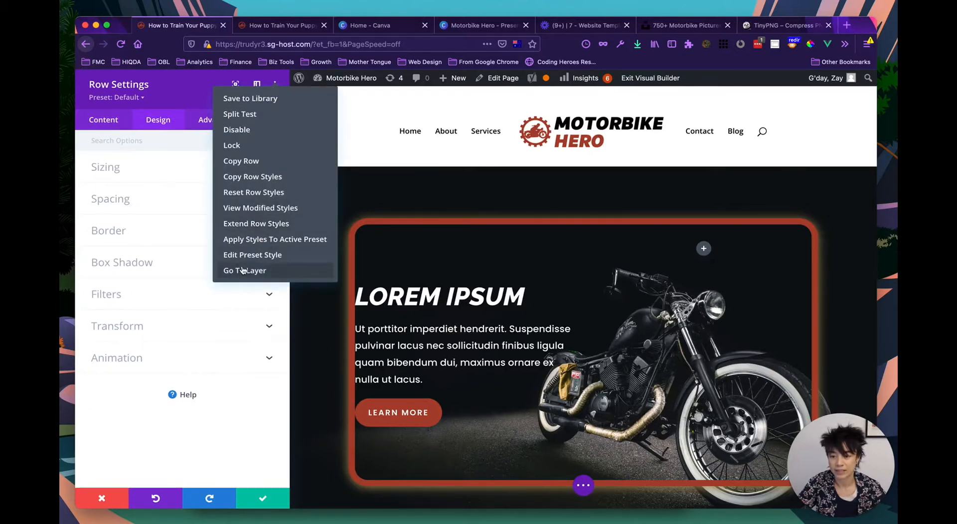
left_click(253, 192)
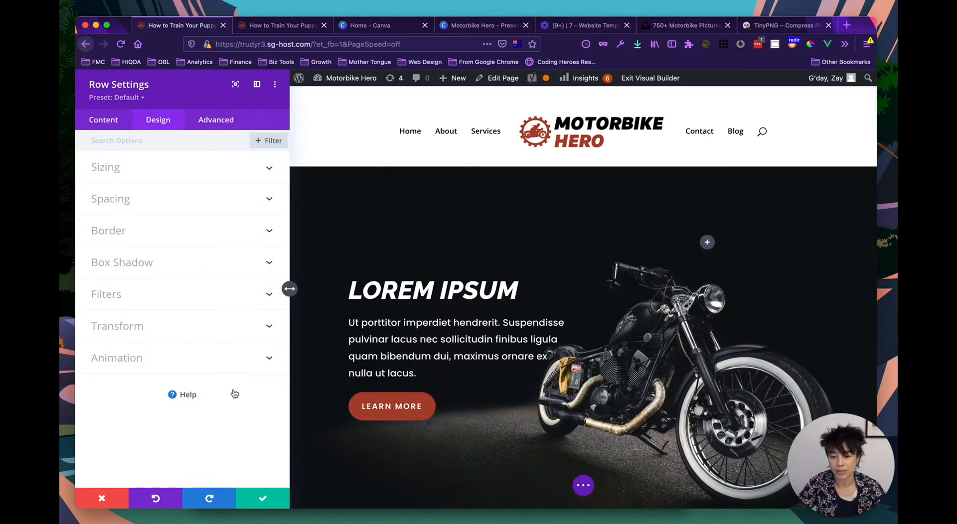
left_click(257, 500)
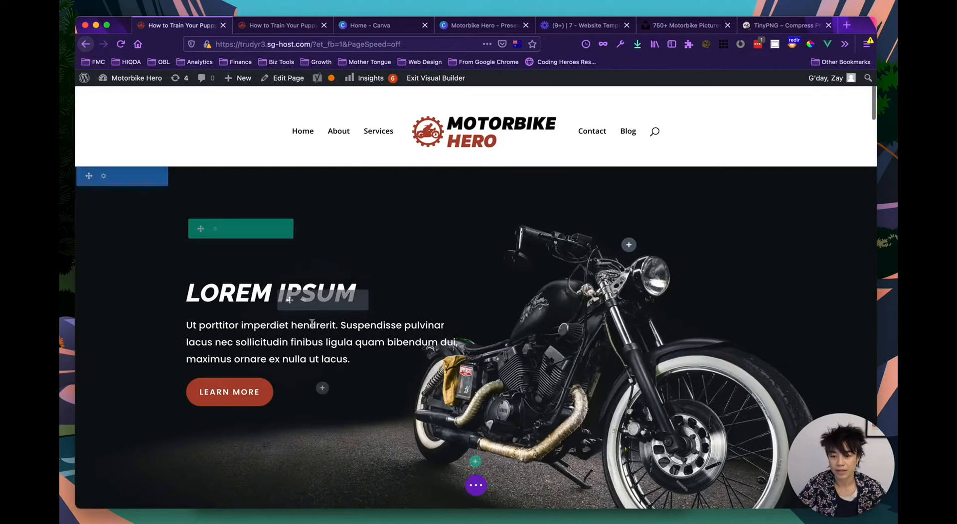
Review the hero section without the row styling and the About Us section below it
scroll(322, 360, "down", 3)
scroll(323, 360, "up", 3)
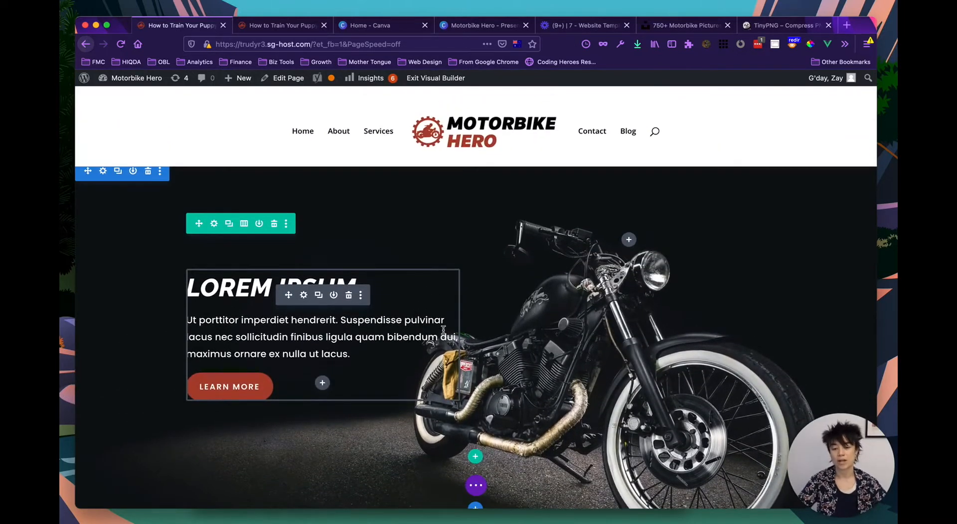
scroll(443, 330, "down", 1)
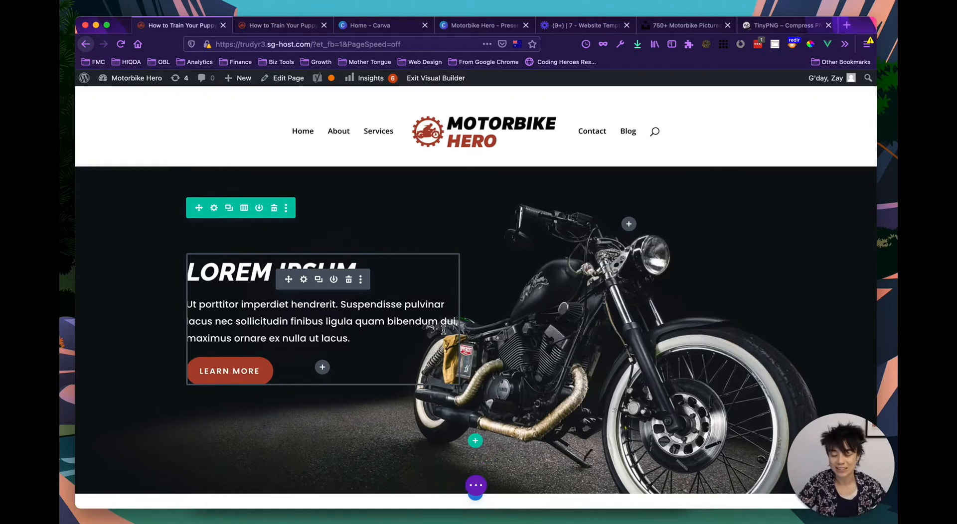
scroll(443, 330, "down", 5)
scroll(443, 330, "down", 4)
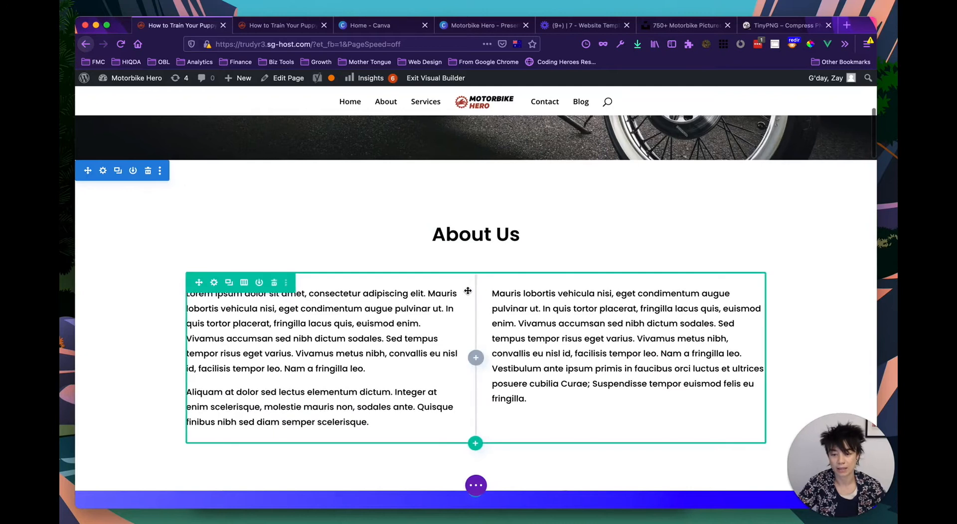
scroll(469, 324, "up", 6)
scroll(468, 290, "up", 3)
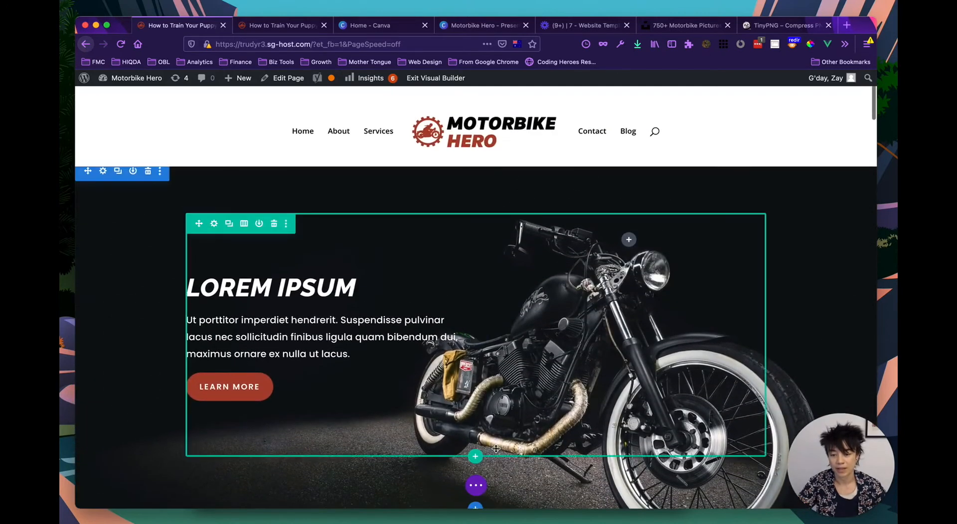